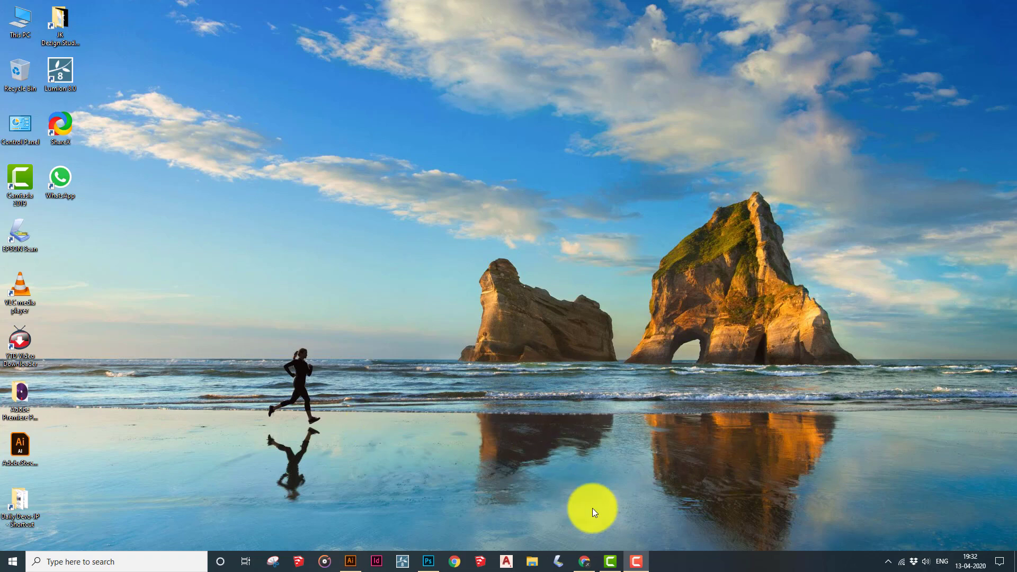
# Step: Switch to Chrome and examine the watermarked CREATIVE home logo on the Adobe Stock page
pyautogui.click(585, 561)
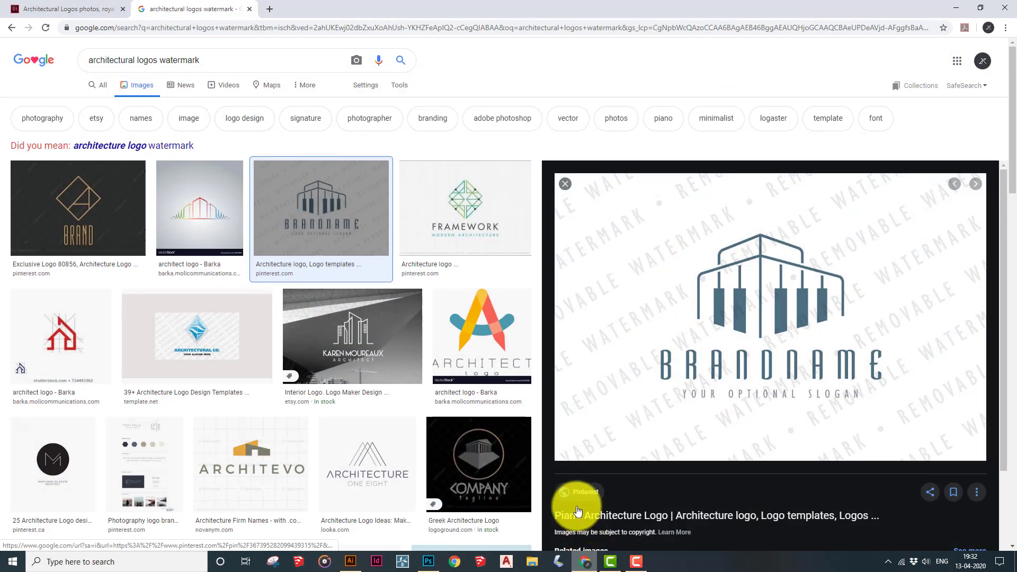
pyautogui.click(83, 6)
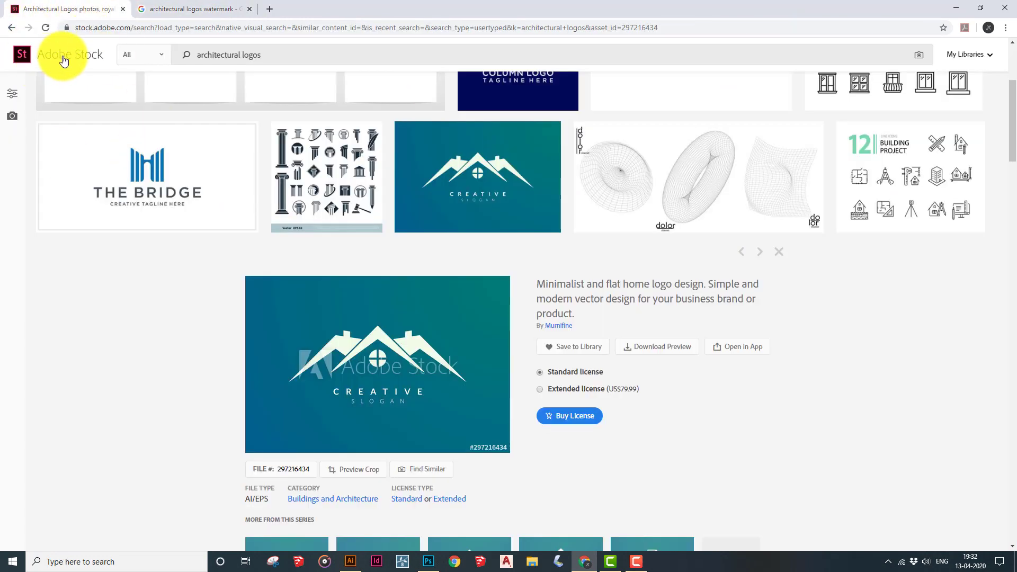
pyautogui.scroll(-2, 260, 427)
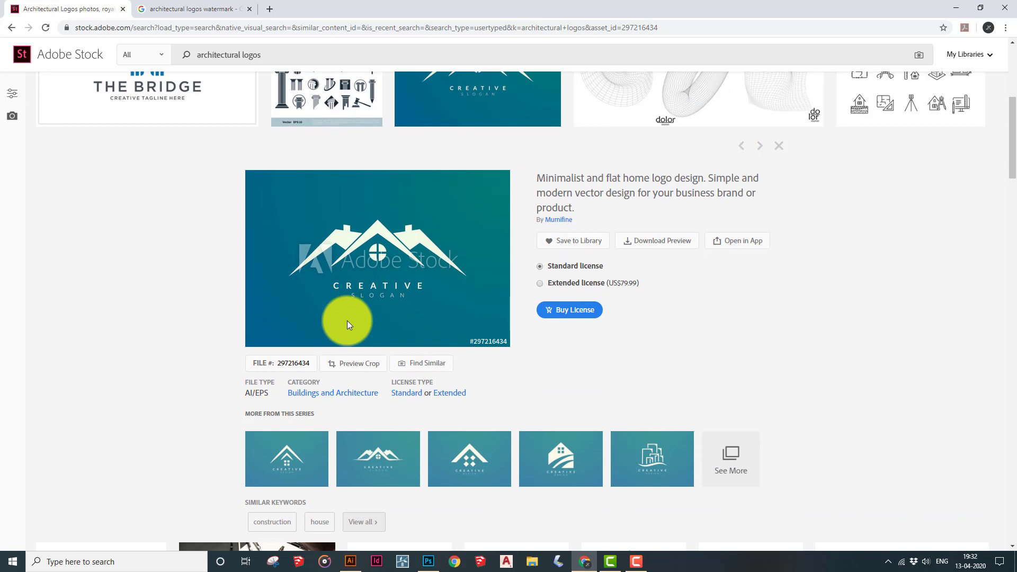
pyautogui.scroll(-2, 348, 321)
pyautogui.scroll(1, 416, 339)
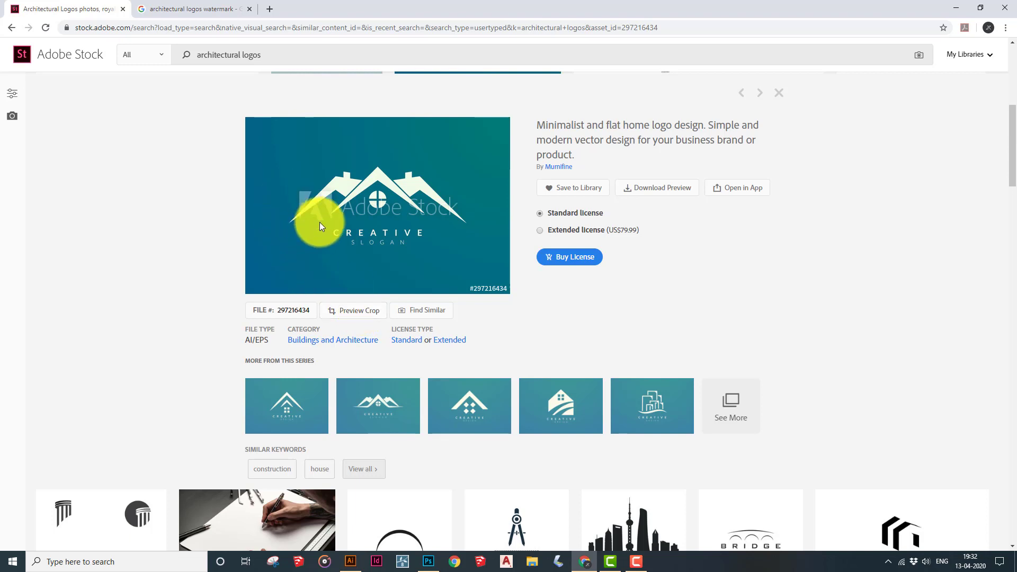
# Step: Preview the CREATIVE logo's crop at various aspect ratios from 1:2 to 16:9, finishing on 4:3
pyautogui.click(356, 312)
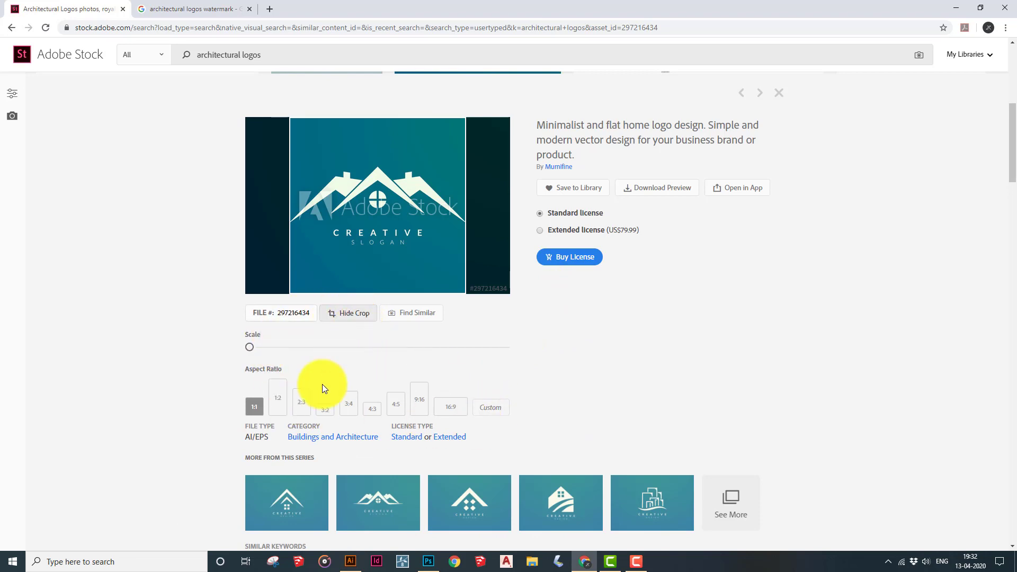
pyautogui.click(278, 401)
pyautogui.click(325, 409)
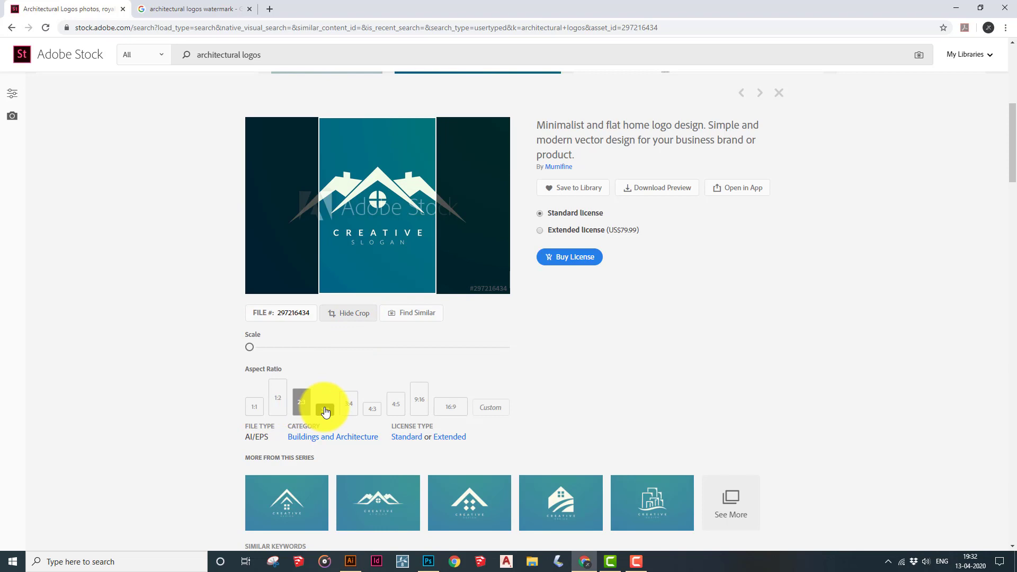
pyautogui.click(348, 409)
pyautogui.click(372, 408)
pyautogui.click(397, 408)
pyautogui.click(419, 405)
pyautogui.click(450, 406)
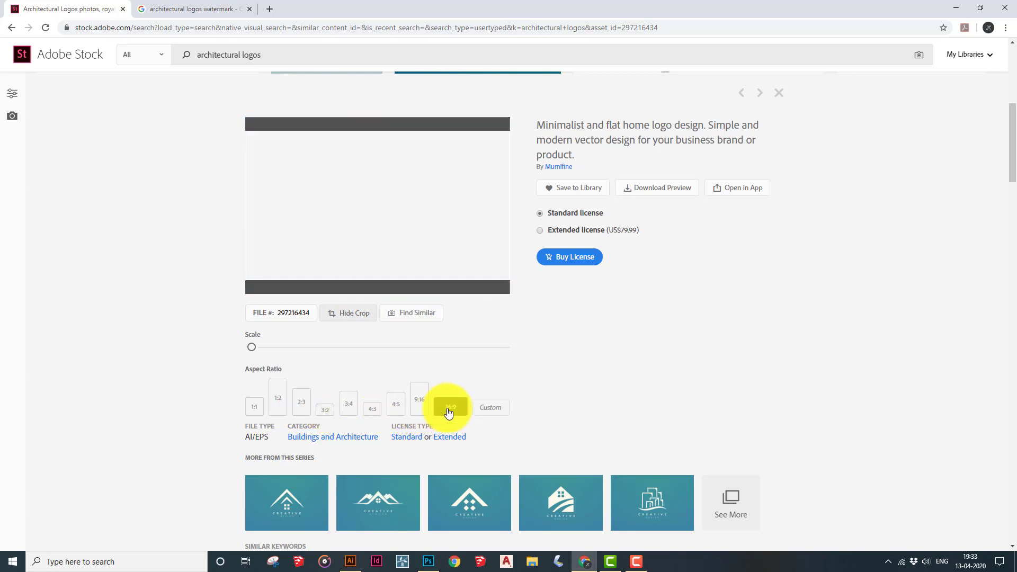
pyautogui.click(418, 401)
pyautogui.click(395, 412)
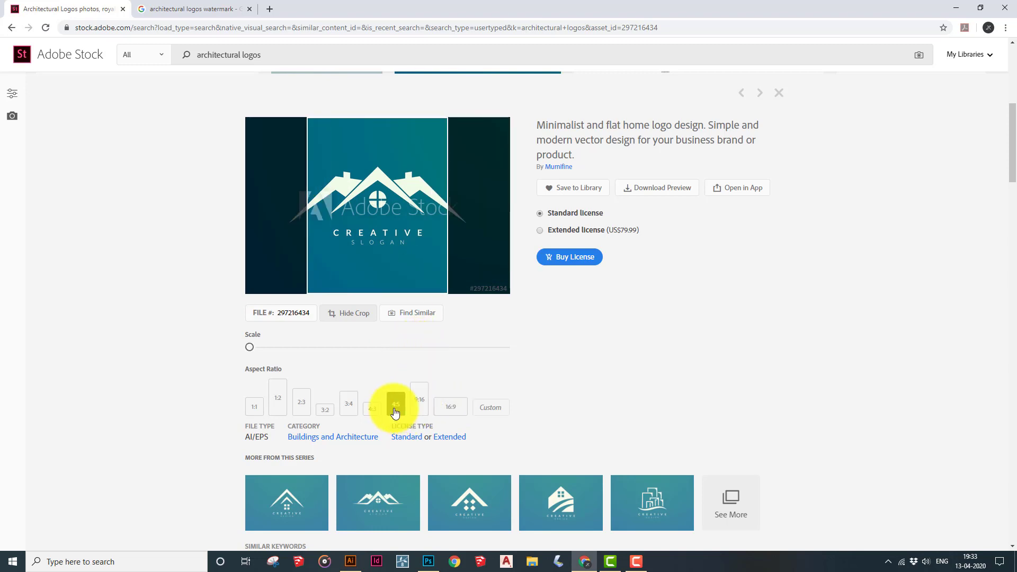
pyautogui.click(373, 409)
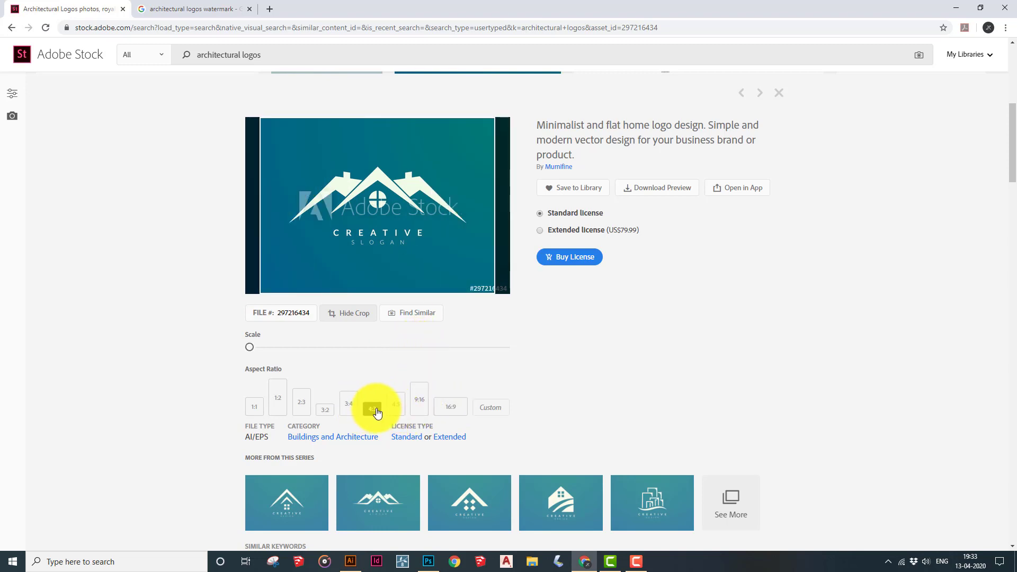
# Step: Examine the Google image results for architectural logos watermark, including the watermarked BRANDNAME logo
pyautogui.scroll(2, 499, 323)
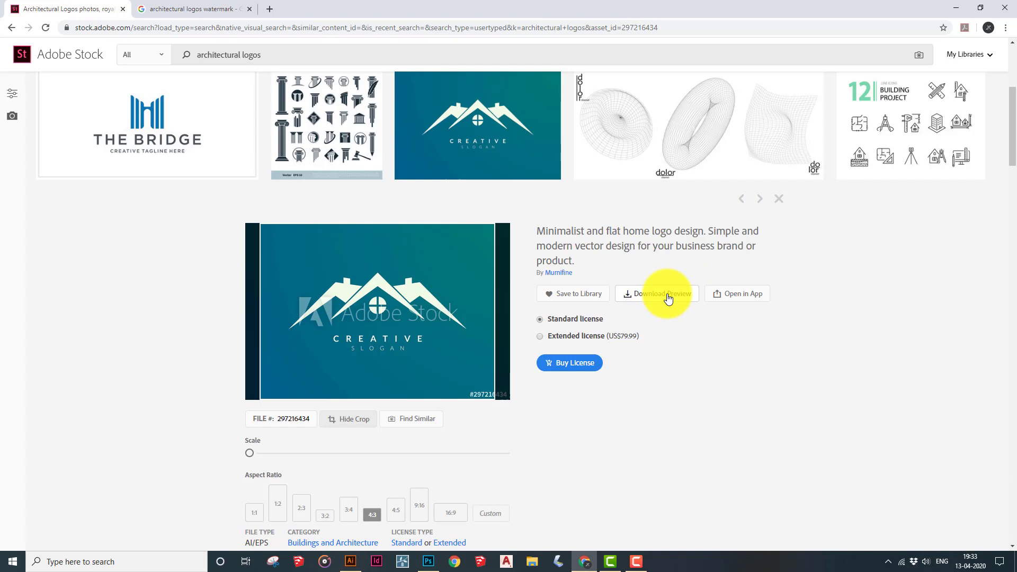
pyautogui.click(177, 9)
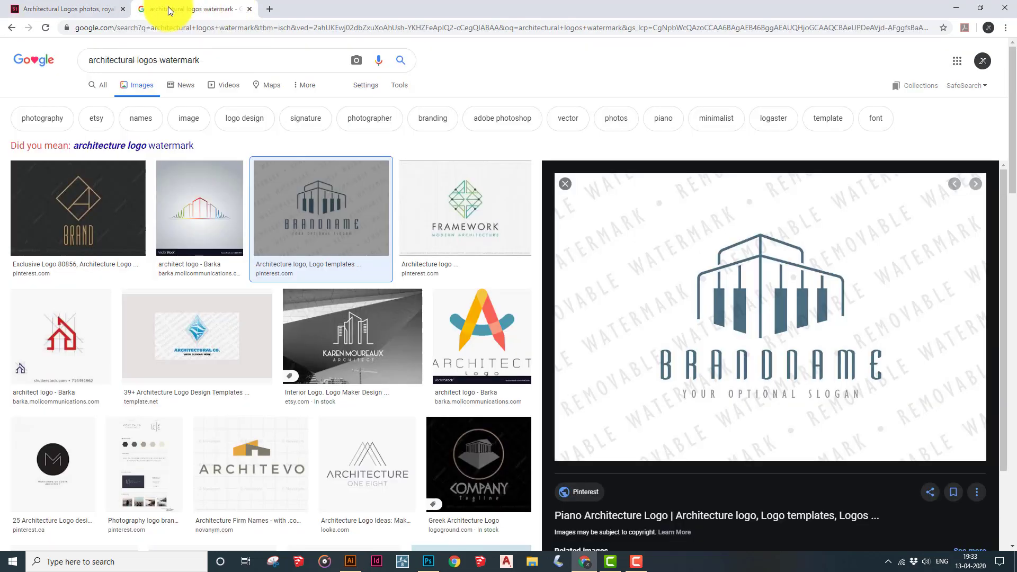
pyautogui.scroll(-1, 231, 103)
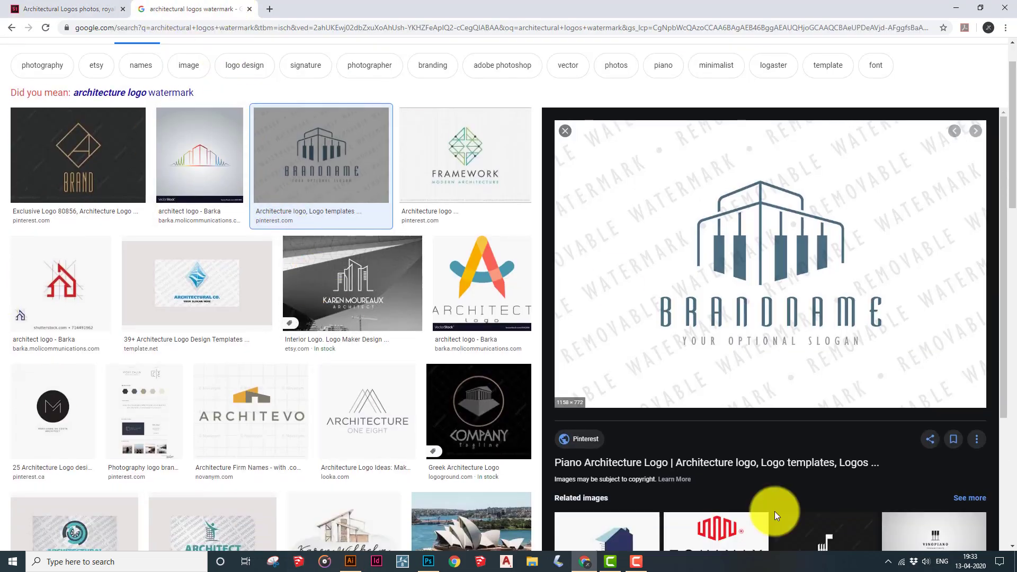
pyautogui.scroll(-3, 233, 408)
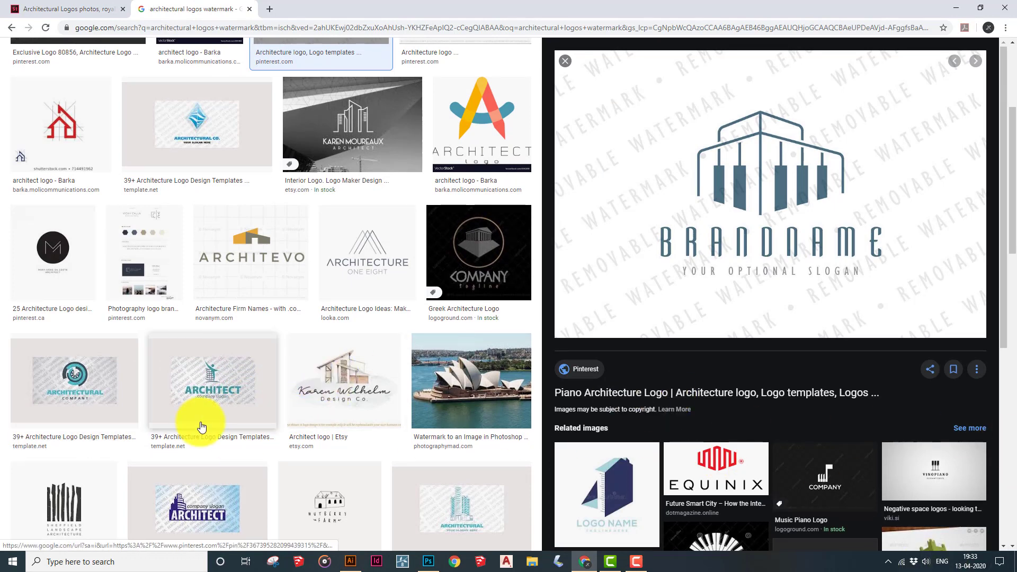
pyautogui.scroll(-4, 202, 427)
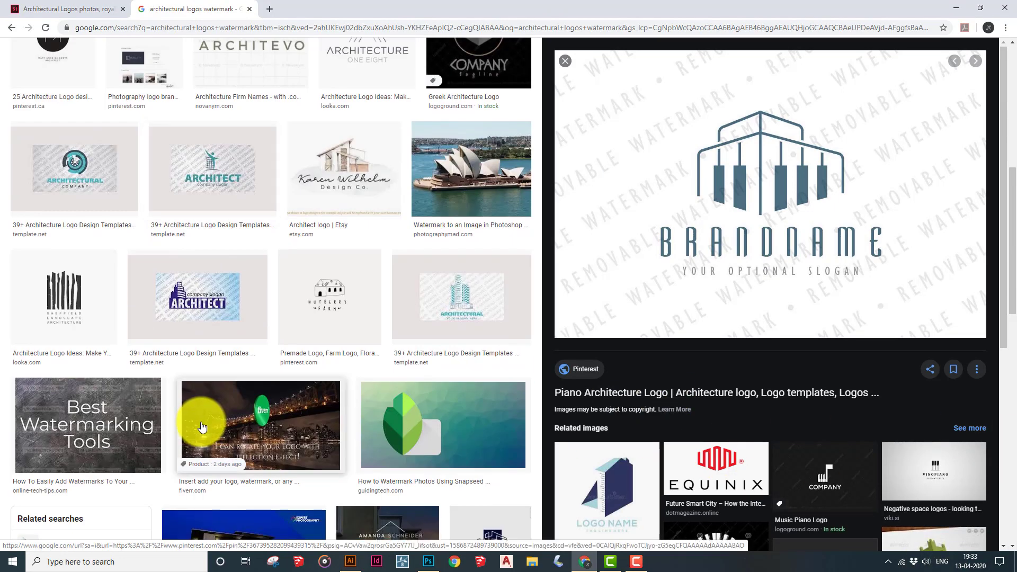
pyautogui.scroll(-4, 202, 427)
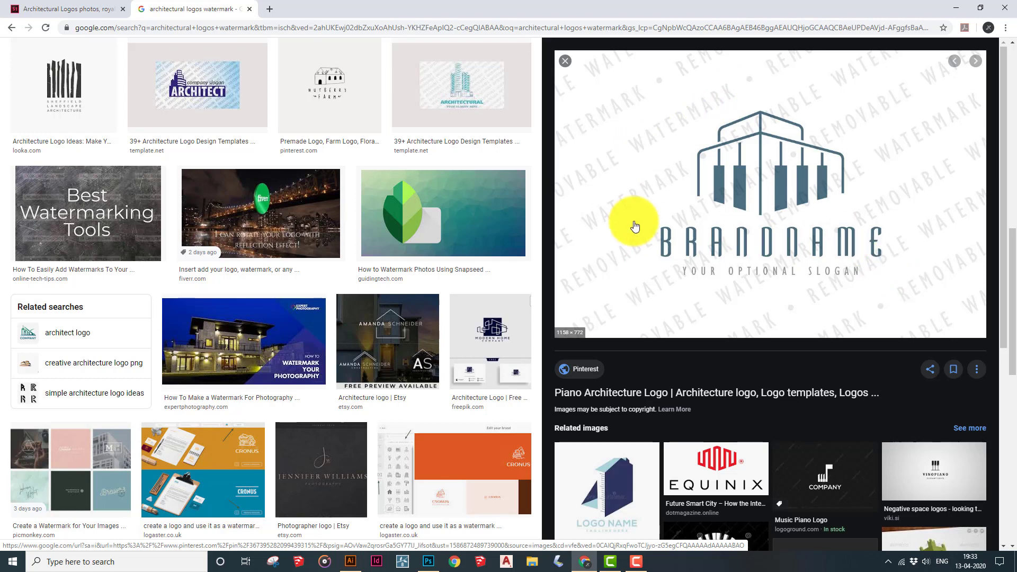
# Step: Compare the watermarks on the Adobe Stock home logo and the BRANDNAME logo, and minimize the browser
pyautogui.click(51, 7)
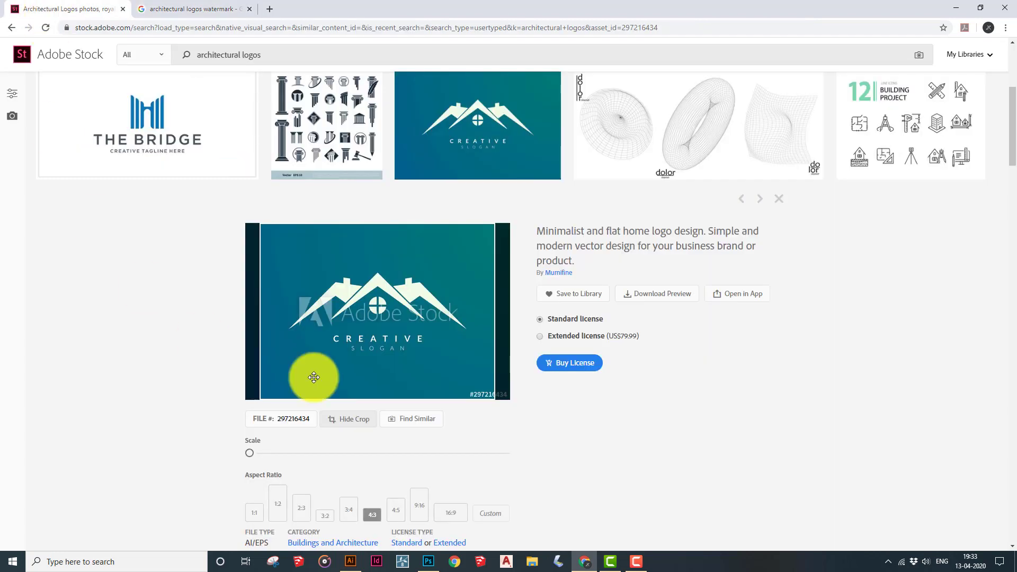
pyautogui.click(220, 8)
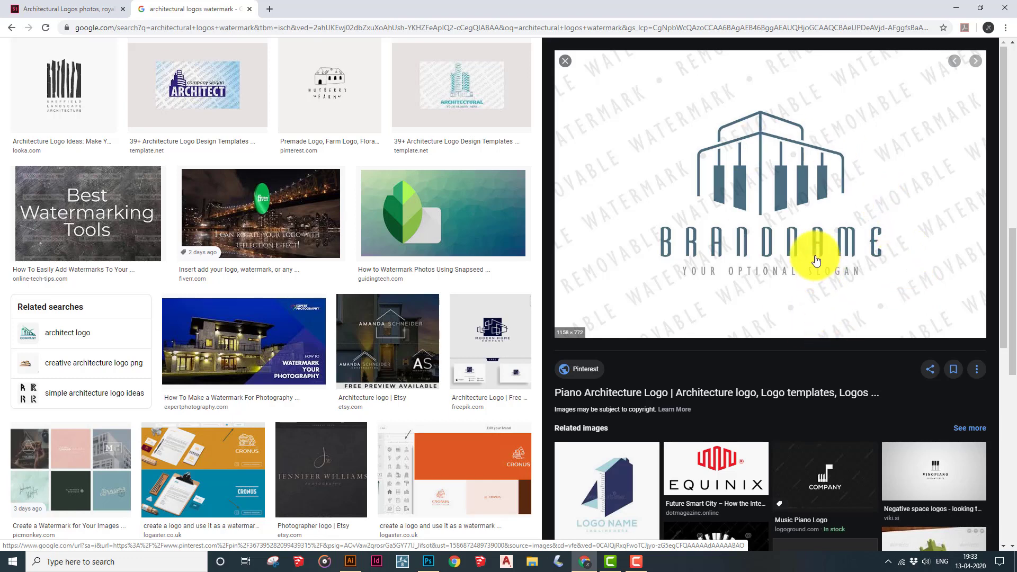
pyautogui.click(93, 8)
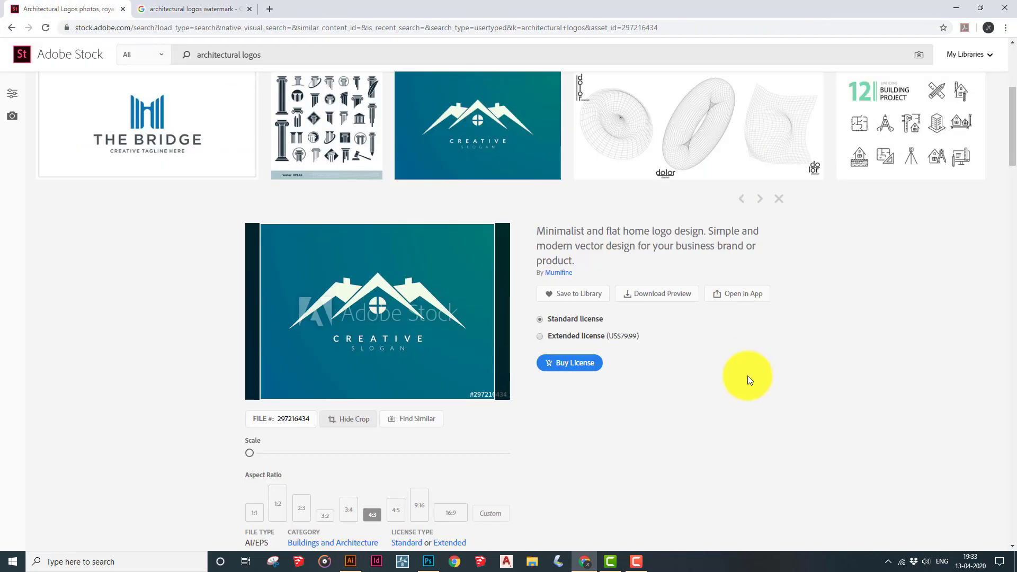
pyautogui.scroll(-3, 389, 455)
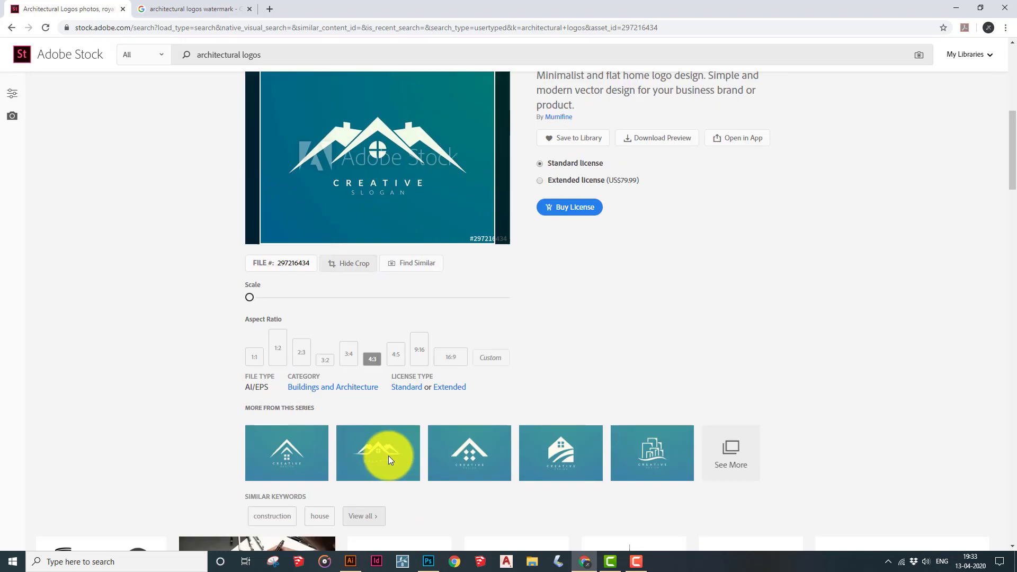
pyautogui.scroll(1, 398, 181)
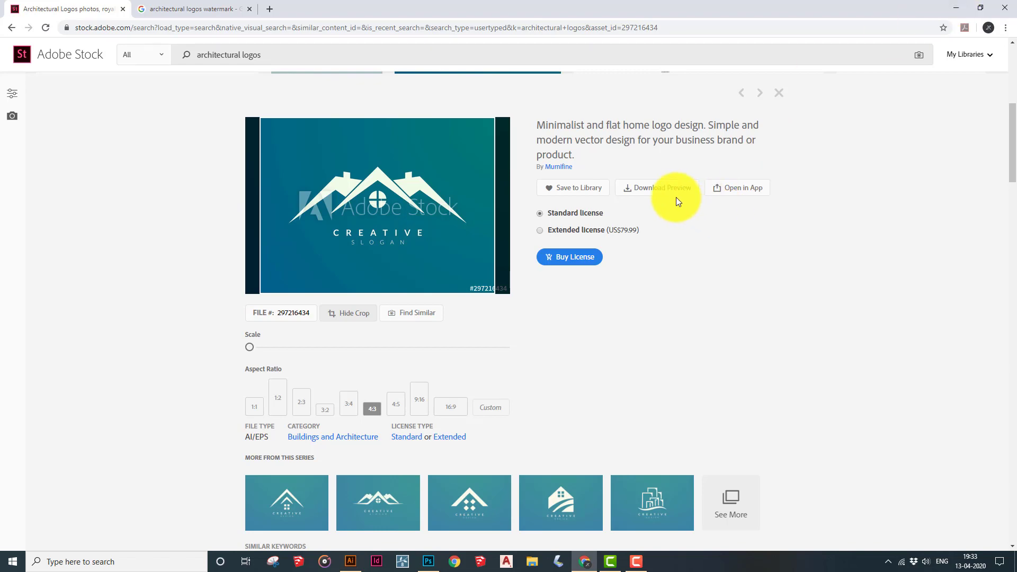
pyautogui.click(960, 7)
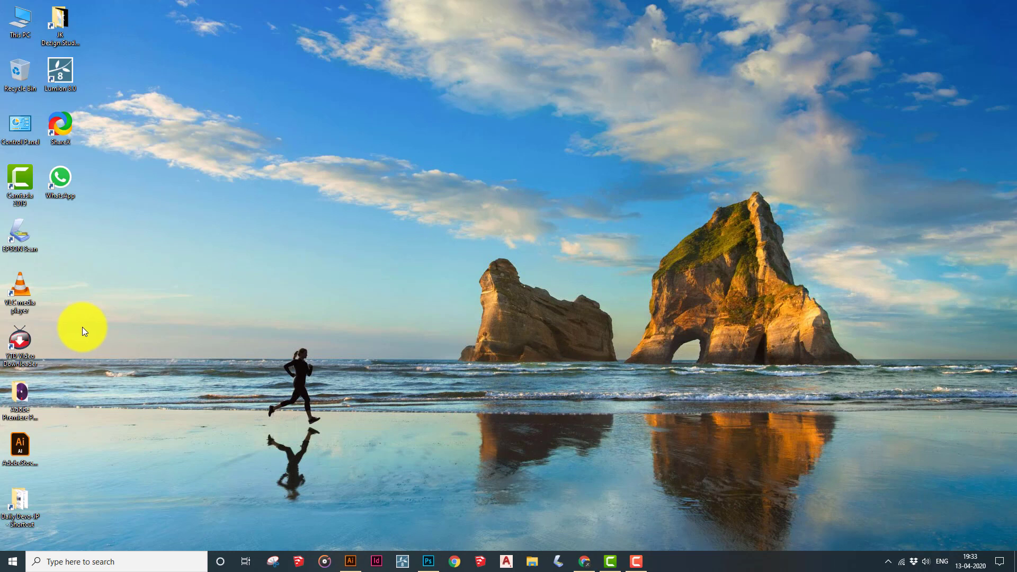
# Step: Switch to Illustrator and inspect the watermark on the house logo in AdobeStock_297216434_Preview.ai up close
pyautogui.click(17, 459)
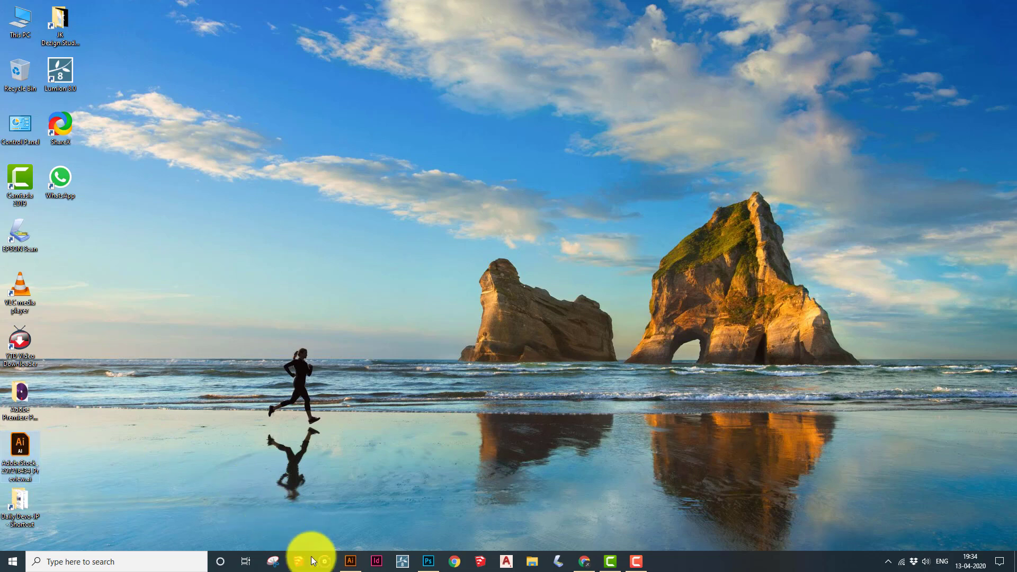
pyautogui.click(349, 560)
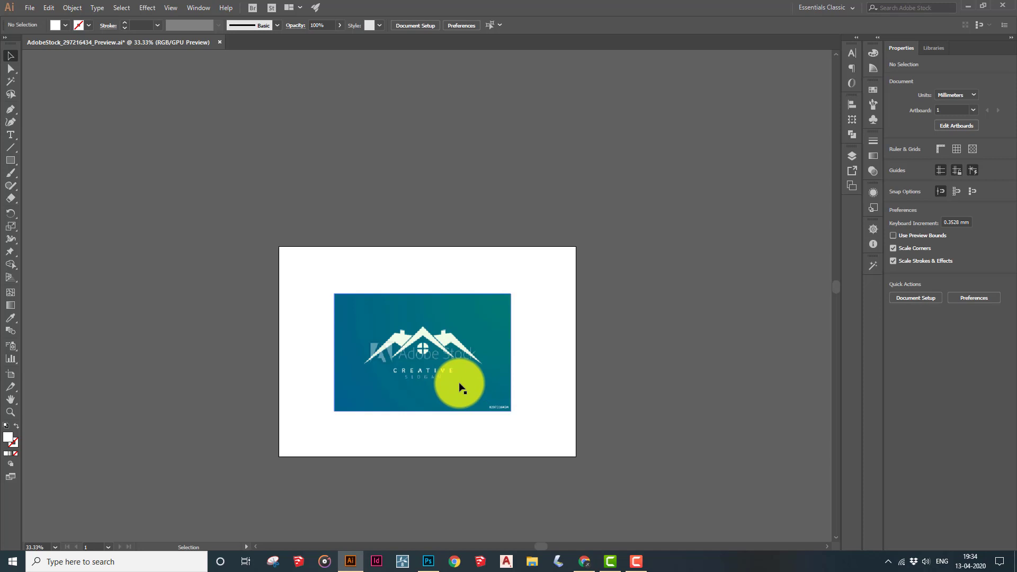
pyautogui.scroll(2, 459, 388)
pyautogui.scroll(6, 345, 336)
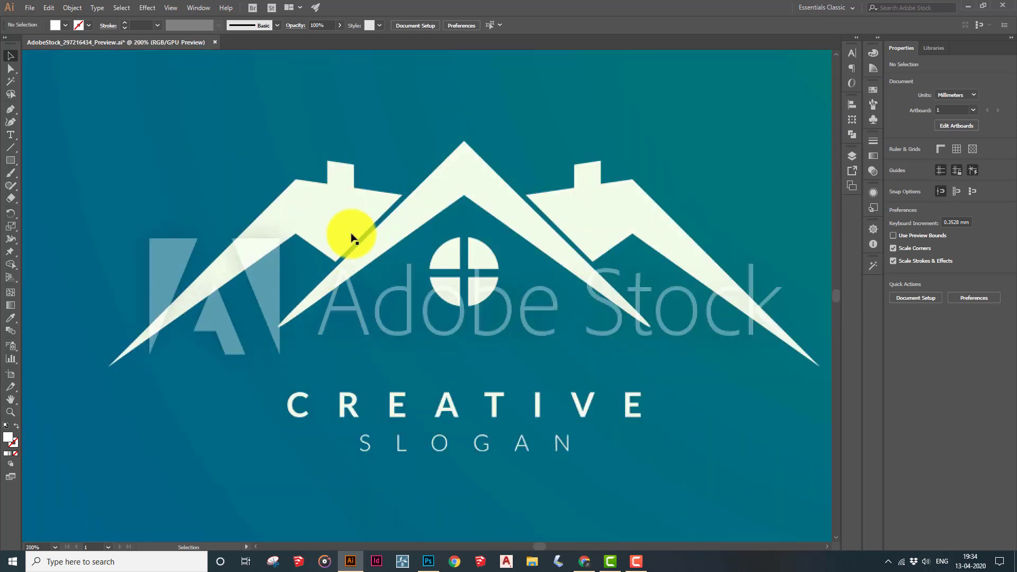
pyautogui.scroll(2, 392, 286)
pyautogui.scroll(-10, 392, 286)
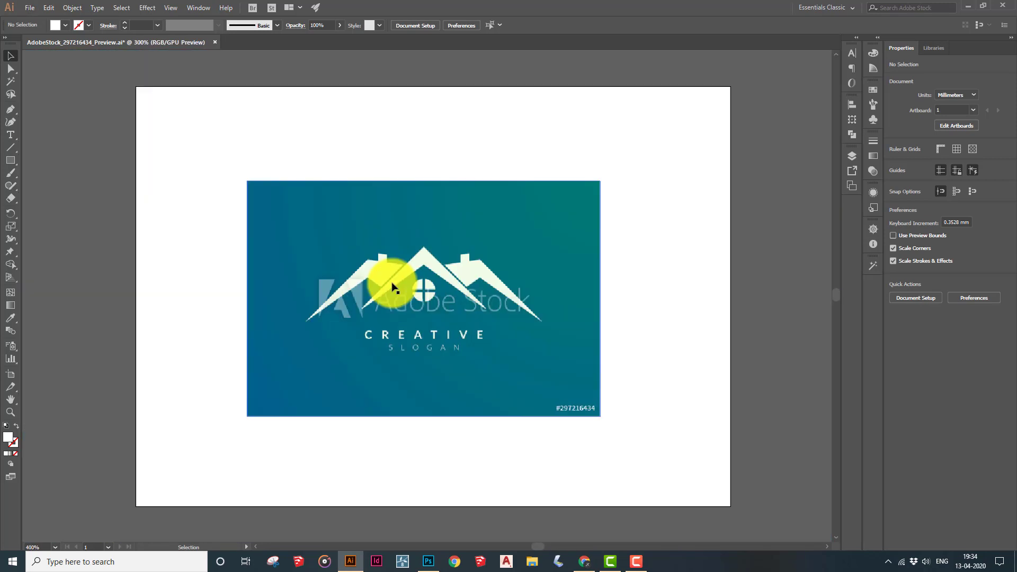
pyautogui.scroll(2, 537, 300)
pyautogui.scroll(-3, 661, 323)
pyautogui.scroll(2, 659, 324)
pyautogui.scroll(1, 659, 324)
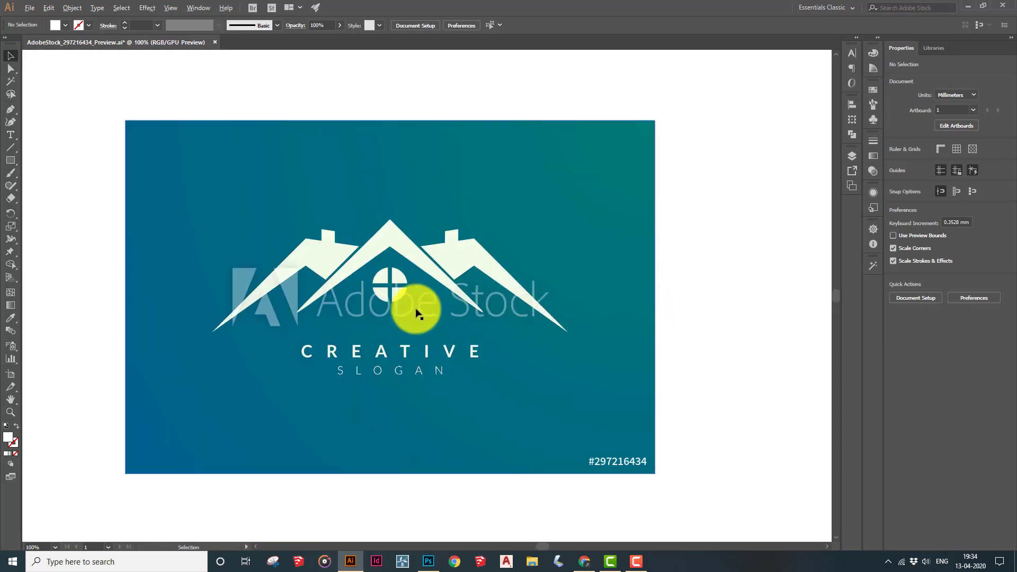
pyautogui.scroll(-2, 376, 284)
pyautogui.scroll(1, 424, 264)
# Step: Select the embedded logo image, review the object commands available for it, and clear the selection
pyautogui.moveTo(424, 261); pyautogui.dragTo(452, 288)
pyautogui.scroll(2, 348, 345)
pyautogui.scroll(-2, 348, 344)
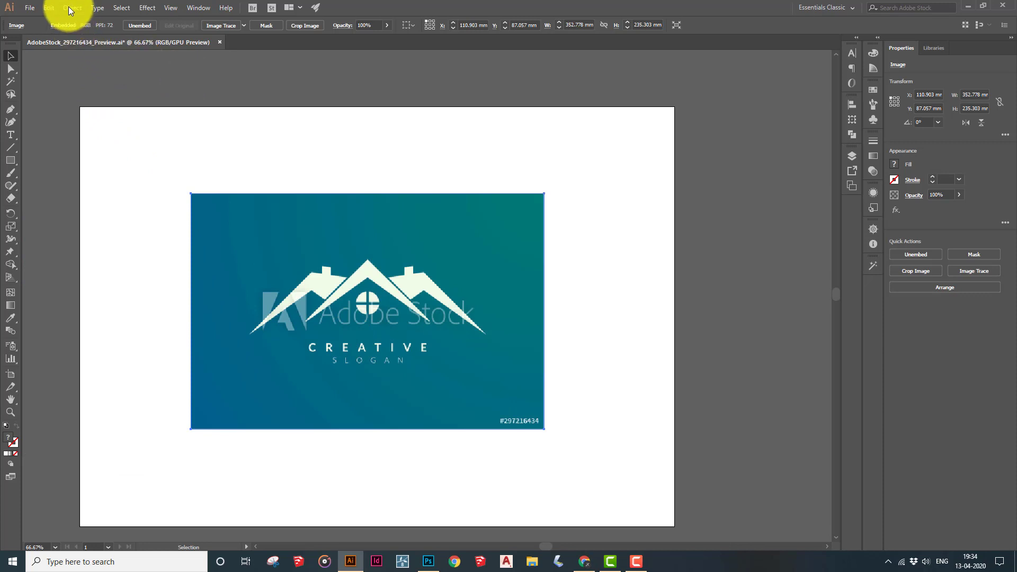
pyautogui.click(69, 7)
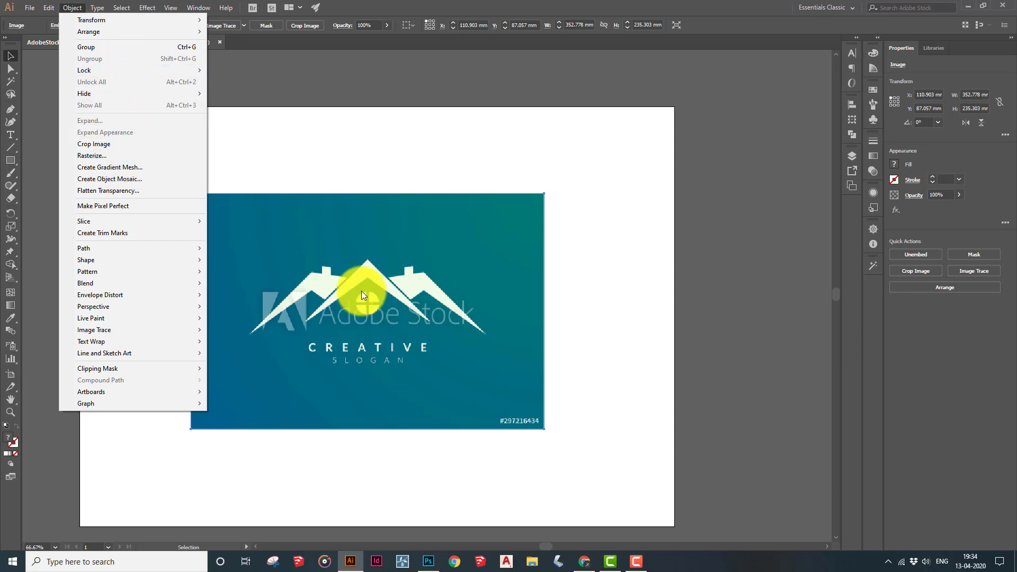
pyautogui.click(408, 479)
# Step: Isolate the logo image, examine its roof edges and watermark at pixel level, and leave isolation mode
pyautogui.scroll(2, 363, 381)
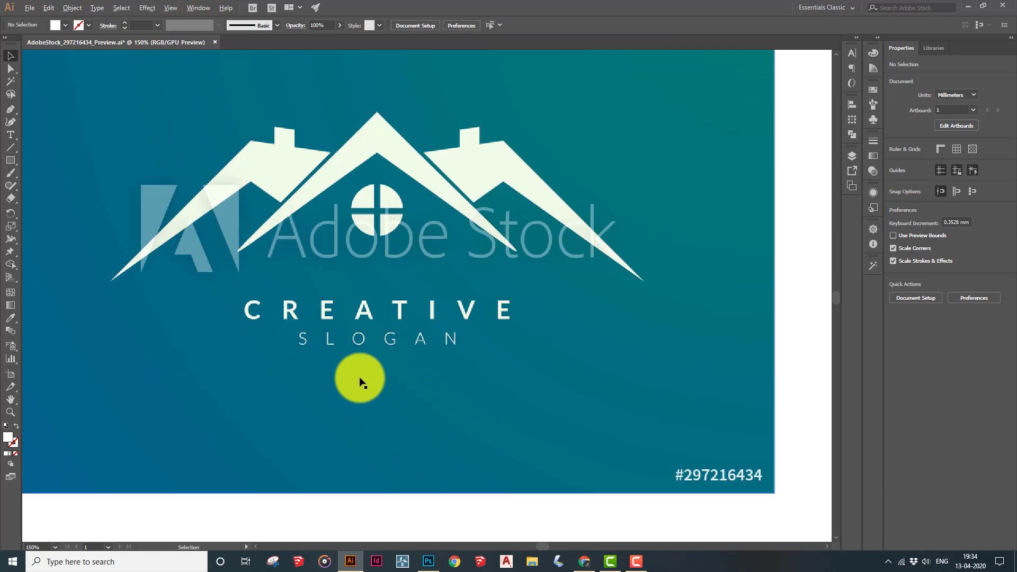
pyautogui.doubleClick(727, 337)
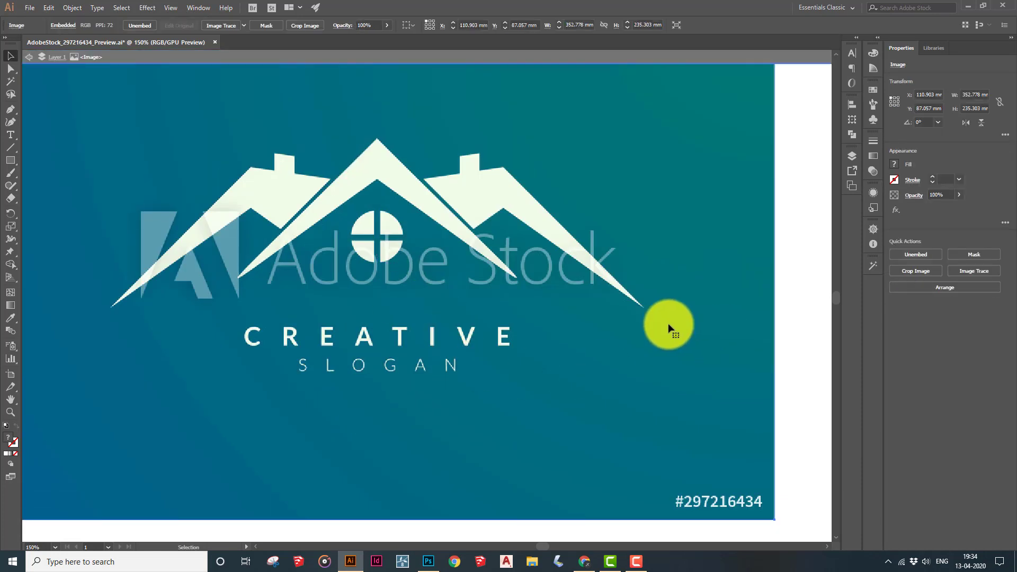
pyautogui.scroll(-4, 602, 277)
pyautogui.scroll(10, 545, 320)
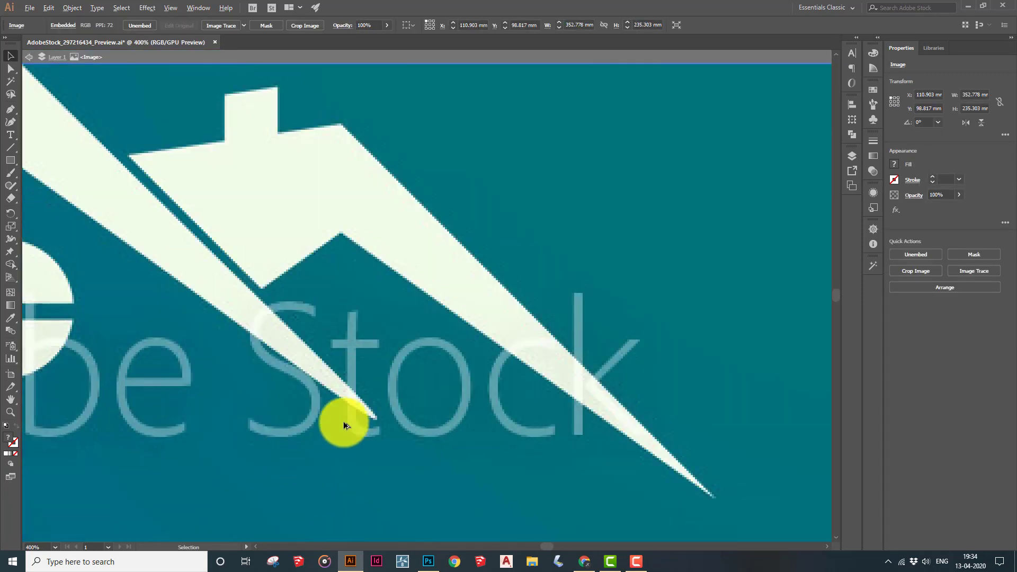
pyautogui.scroll(2, 660, 289)
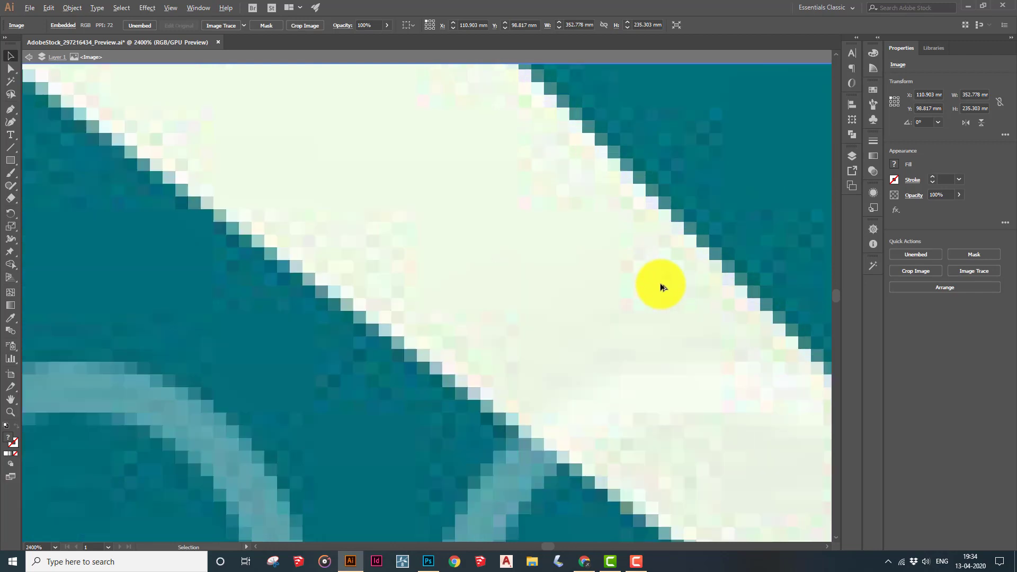
pyautogui.scroll(-8, 660, 287)
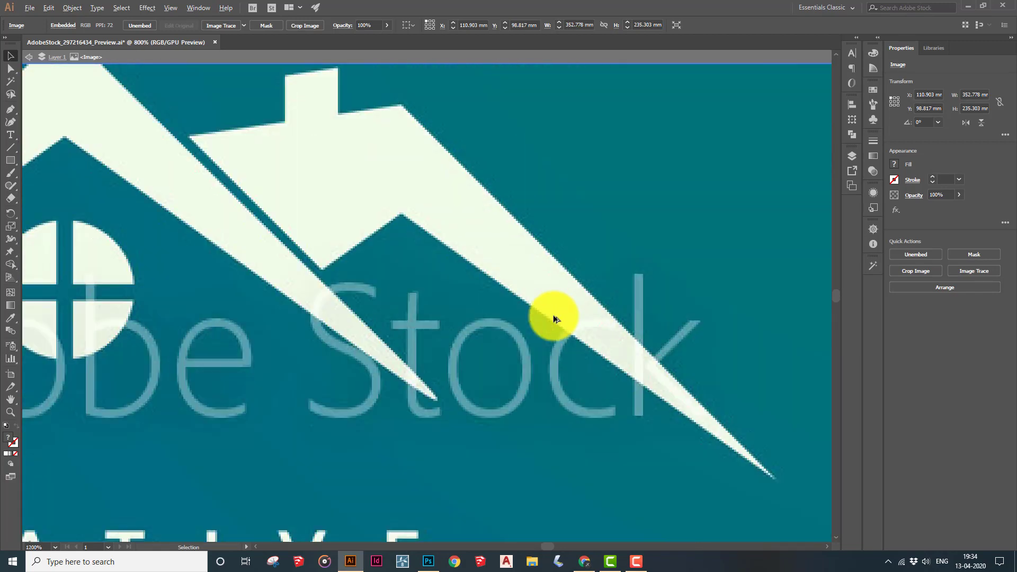
pyautogui.scroll(-6, 554, 318)
pyautogui.click(727, 392)
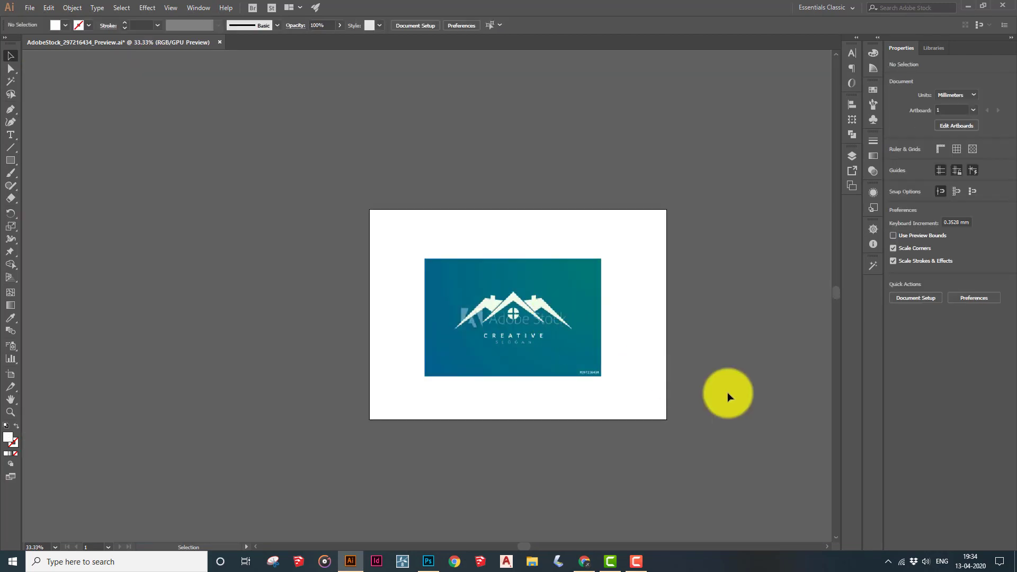
# Step: Open AdobeStock_297216434_Preview.ai from the desktop in Photoshop
pyautogui.click(429, 562)
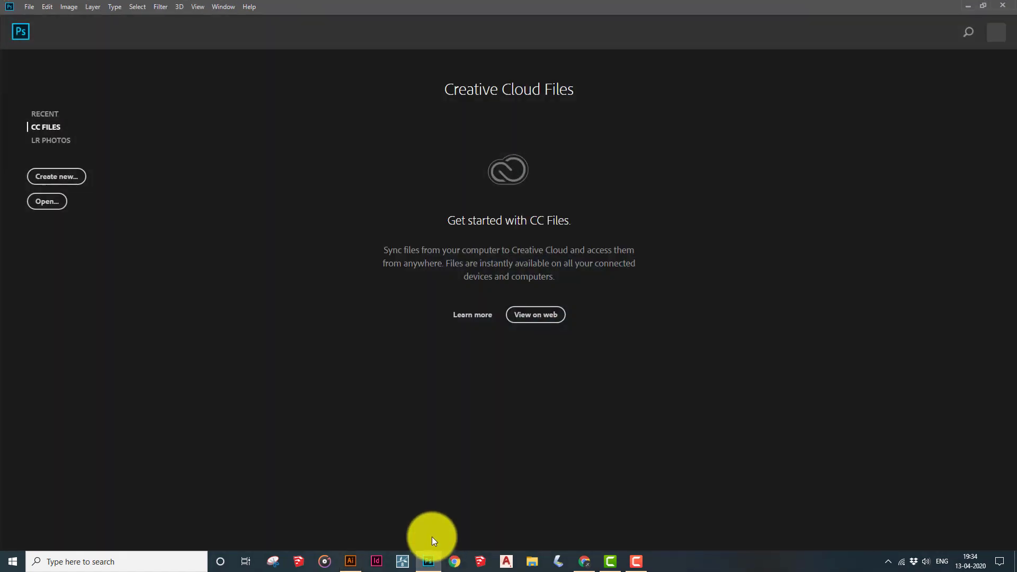
pyautogui.click(428, 561)
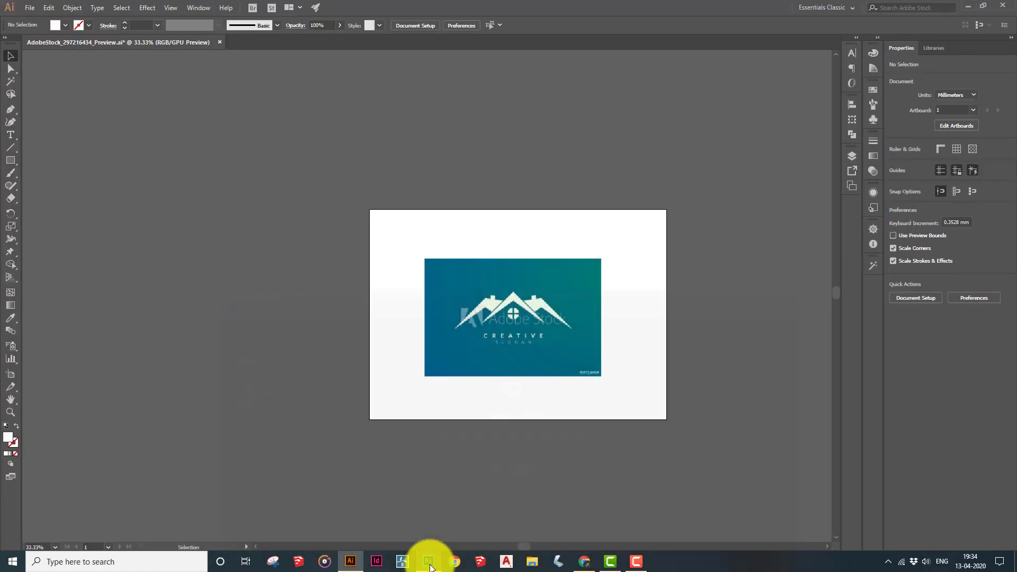
pyautogui.click(973, 5)
pyautogui.moveTo(21, 456); pyautogui.dragTo(480, 389)
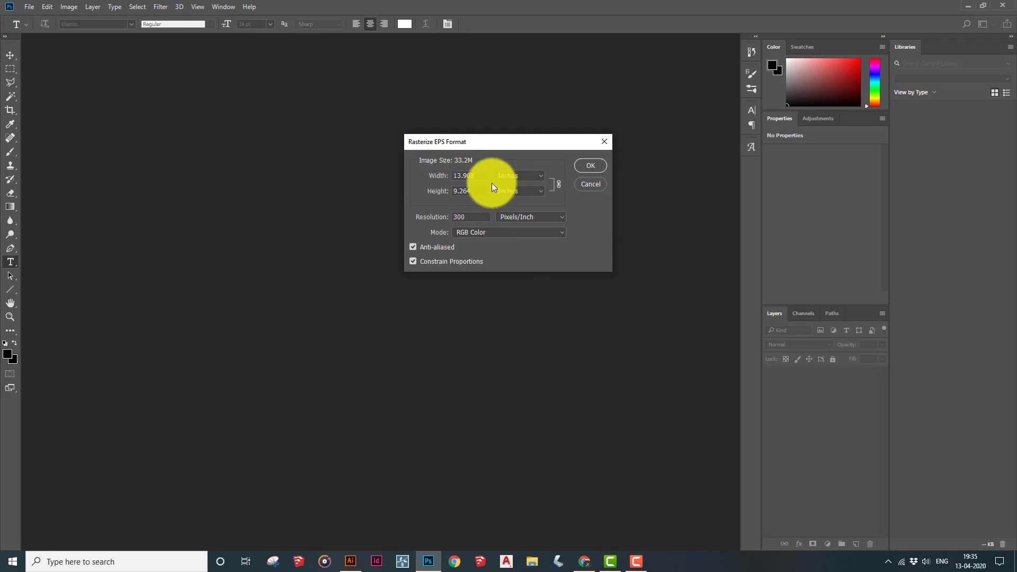
# Step: Rasterize the logo file at 300 pixels/inch in RGB Color mode
pyautogui.click(511, 234)
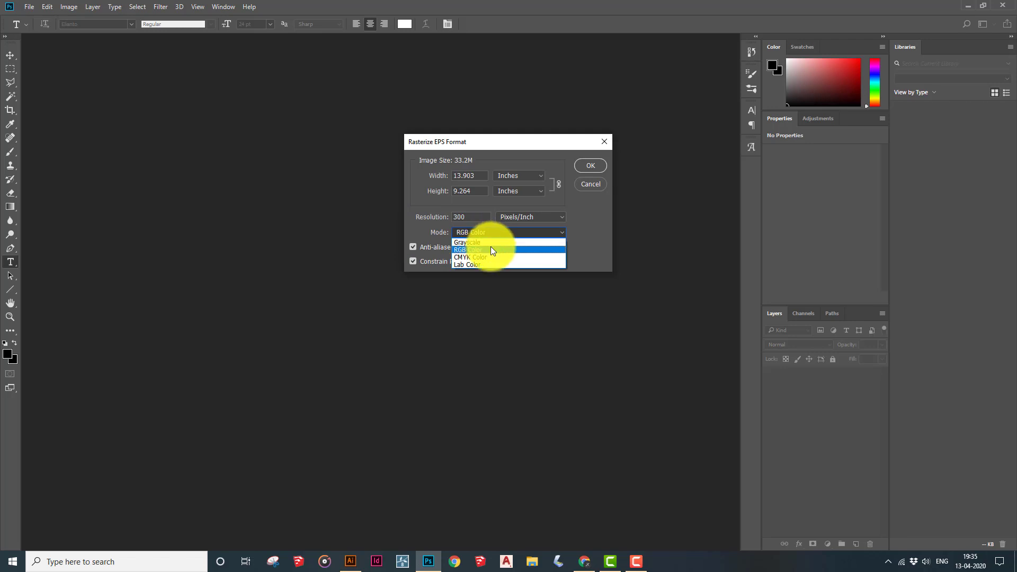
pyautogui.click(491, 248)
pyautogui.moveTo(466, 219); pyautogui.dragTo(432, 217)
pyautogui.click(602, 165)
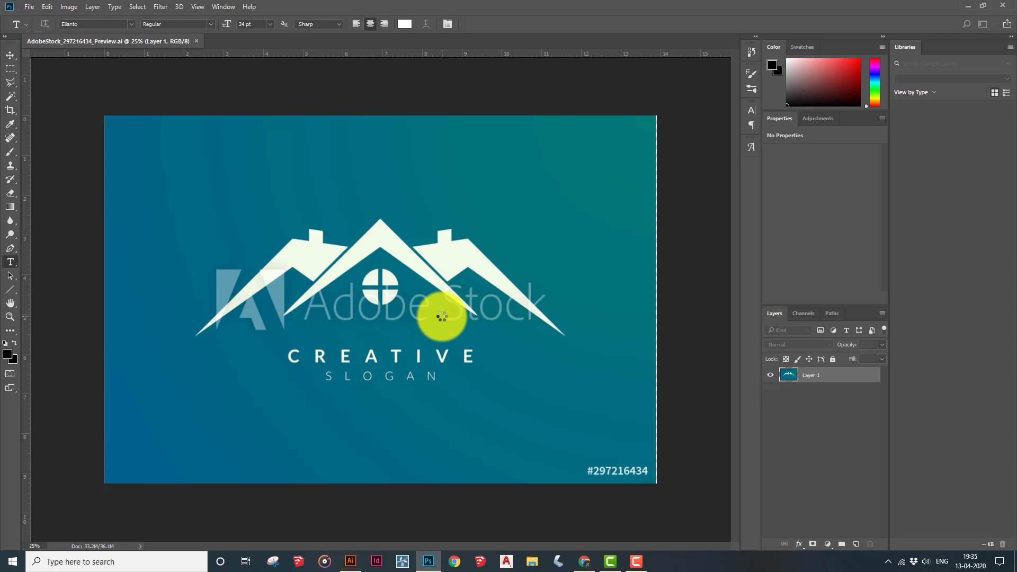
# Step: Examine the rasterized house logo, the Adobe Stock watermark across it and the stock number in the corner
pyautogui.click(11, 55)
pyautogui.click(306, 86)
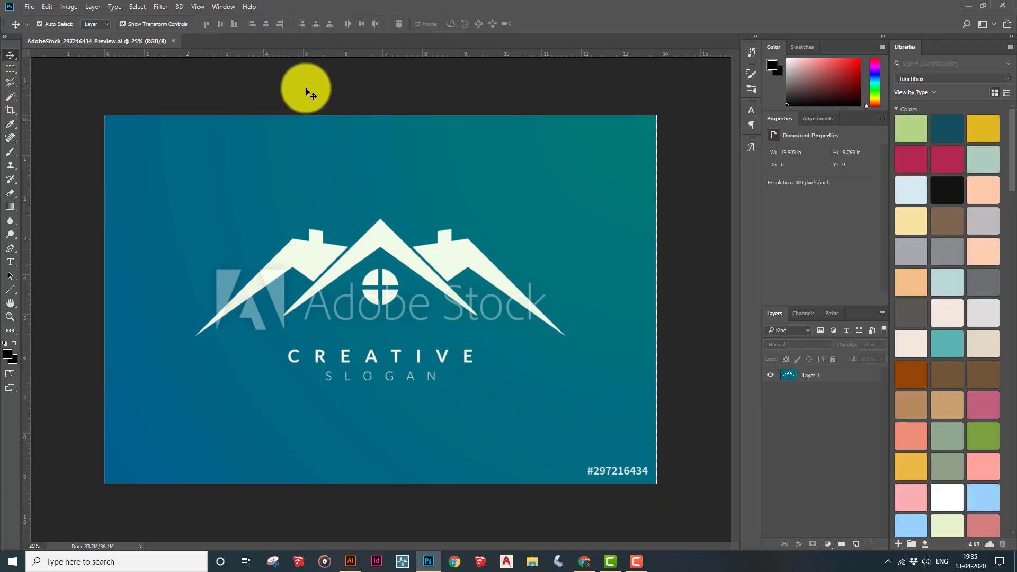
pyautogui.scroll(3, 266, 406)
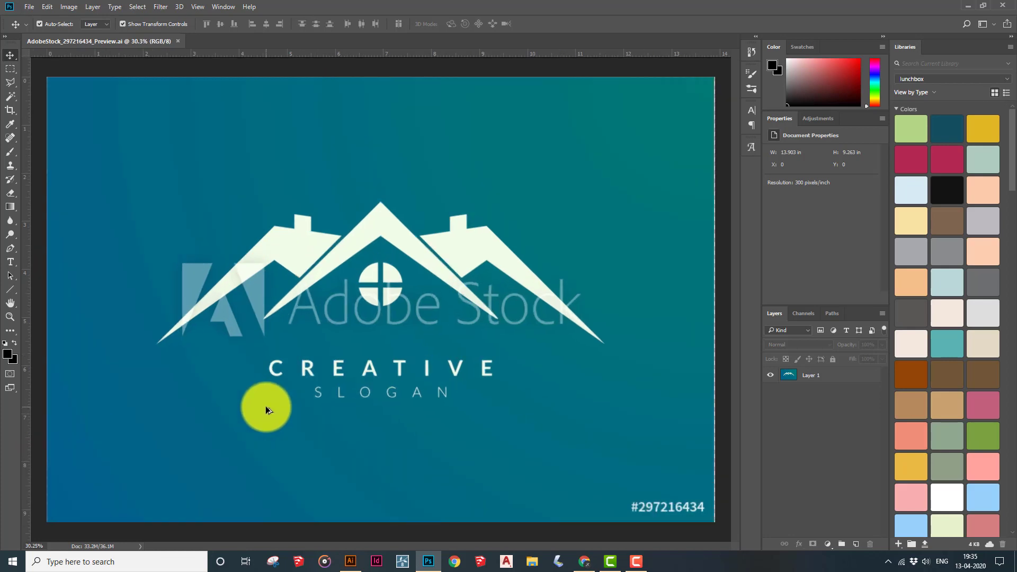
pyautogui.scroll(2, 265, 384)
pyautogui.scroll(-4, 306, 289)
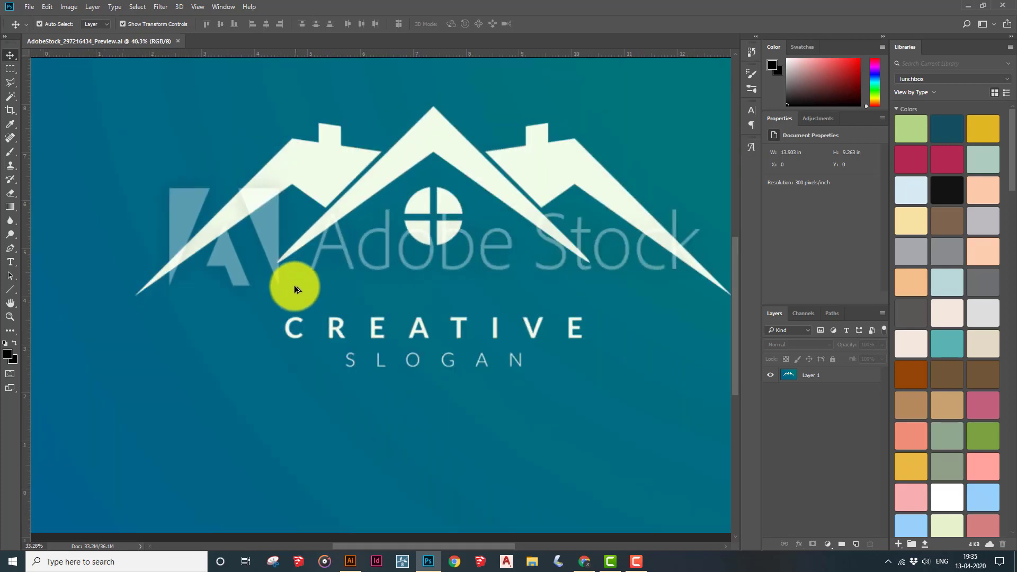
pyautogui.scroll(1, 227, 295)
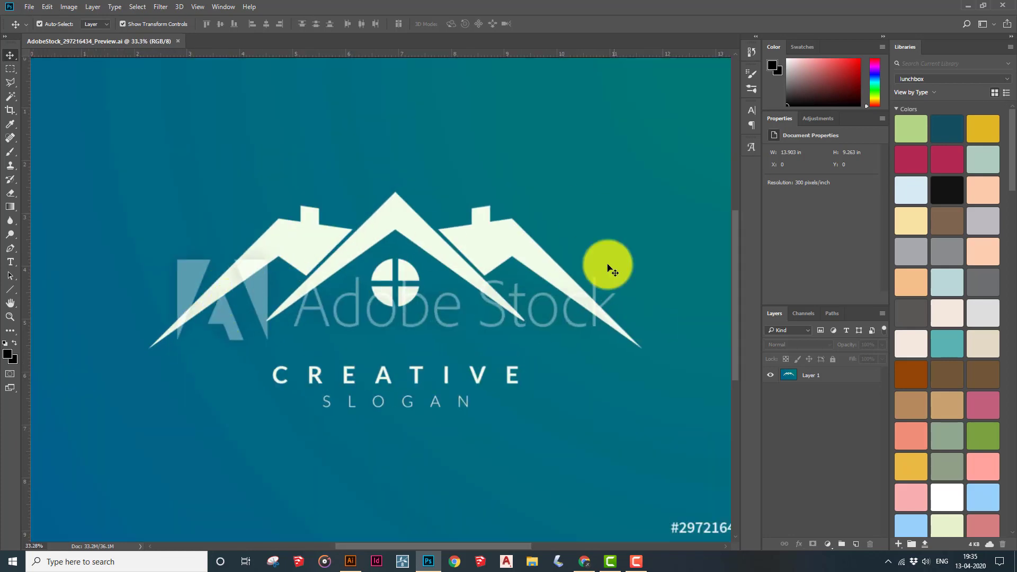
pyautogui.scroll(-1, 656, 484)
pyautogui.scroll(2, 713, 517)
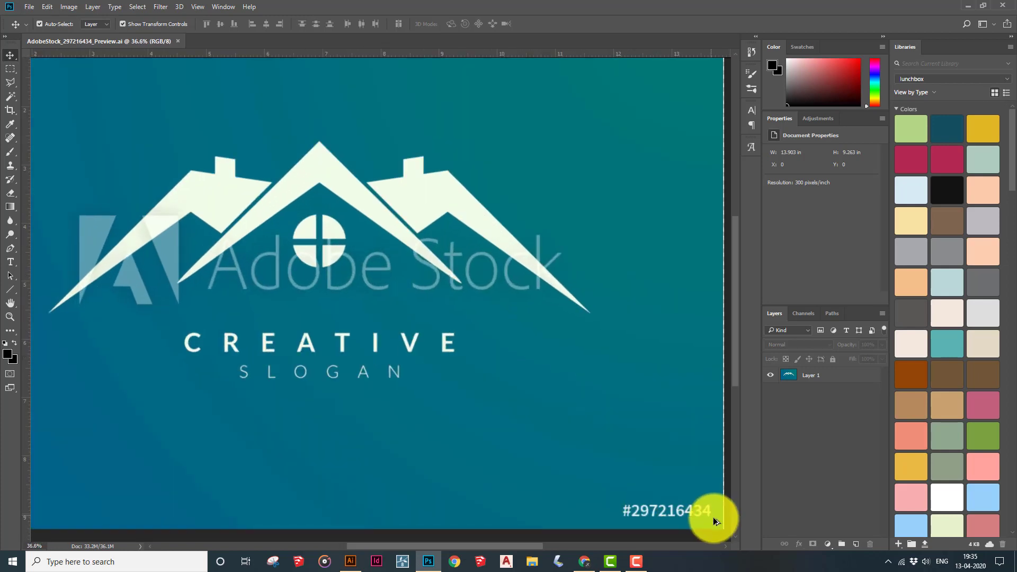
pyautogui.scroll(-3, 659, 406)
pyautogui.scroll(1, 90, 380)
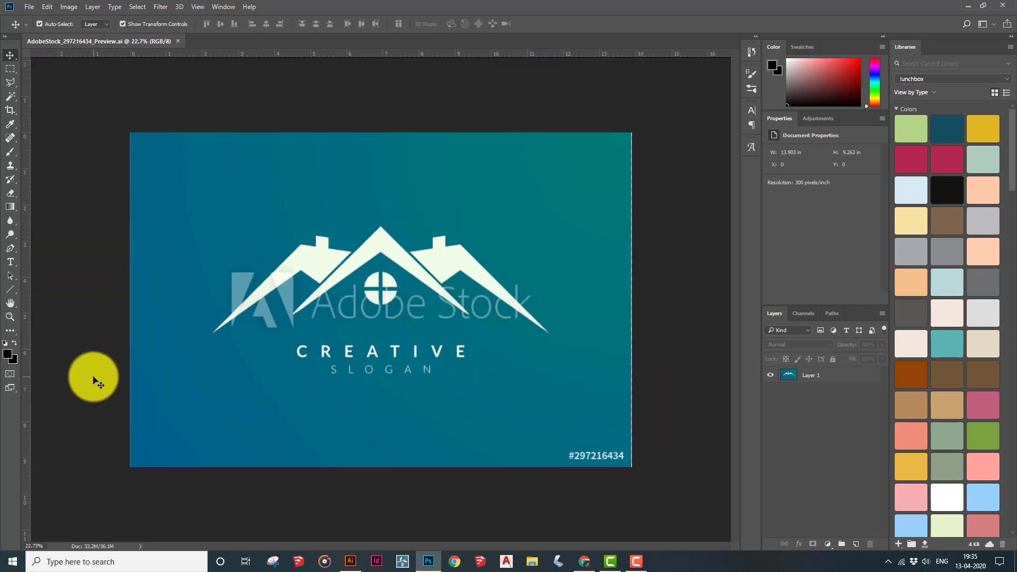
pyautogui.scroll(1, 384, 302)
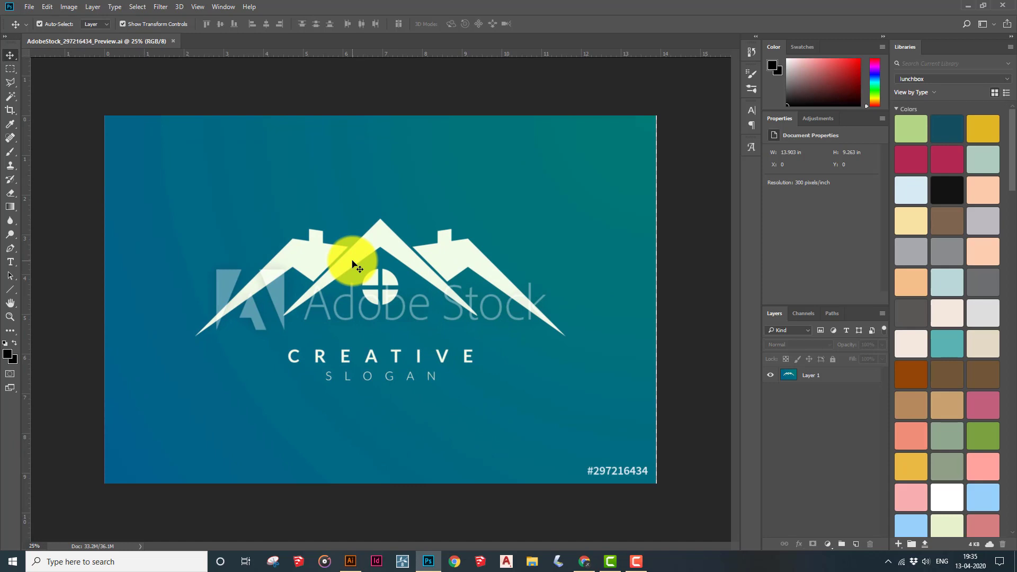
pyautogui.scroll(1, 260, 291)
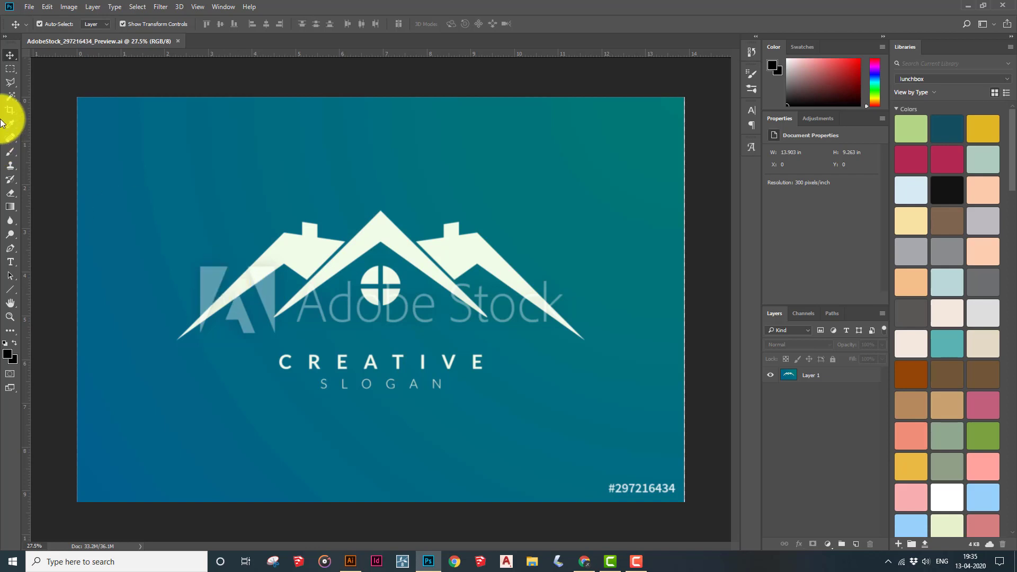
# Step: Make Layer 1 active and paint the content-aware Spot Healing Brush over the upper-left piece of the watermark's A symbol
pyautogui.click(10, 137)
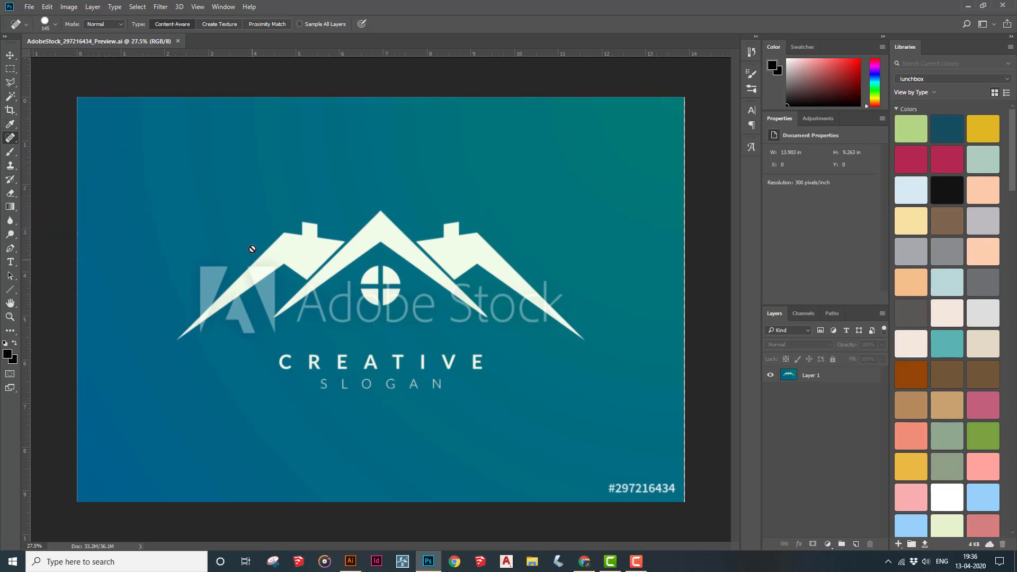
pyautogui.click(181, 207)
pyautogui.click(509, 213)
pyautogui.click(836, 379)
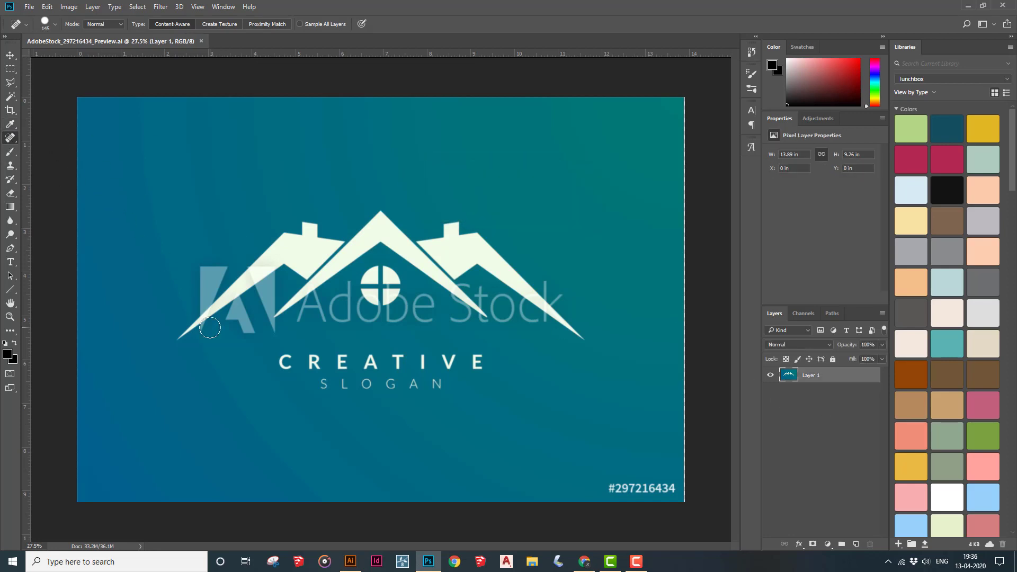
pyautogui.scroll(3, 215, 289)
pyautogui.scroll(2, 146, 271)
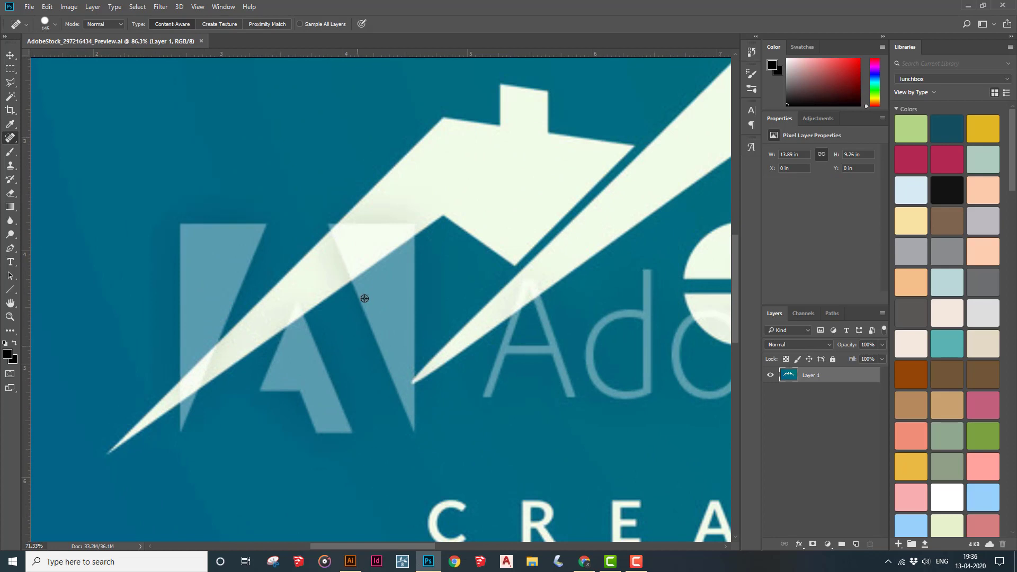
pyautogui.moveTo(281, 200); pyautogui.dragTo(248, 293)
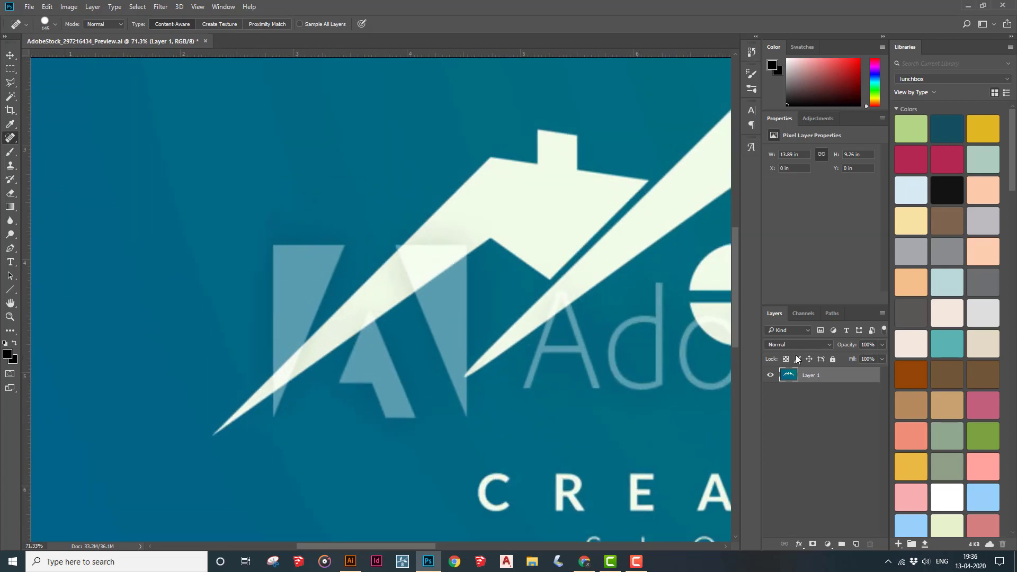
pyautogui.moveTo(280, 213)
pyautogui.mouseDown()
pyautogui.moveTo(237, 324)
pyautogui.moveTo(384, 171)
pyautogui.moveTo(280, 260)
pyautogui.moveTo(234, 323)
pyautogui.moveTo(160, 370)
pyautogui.mouseUp()
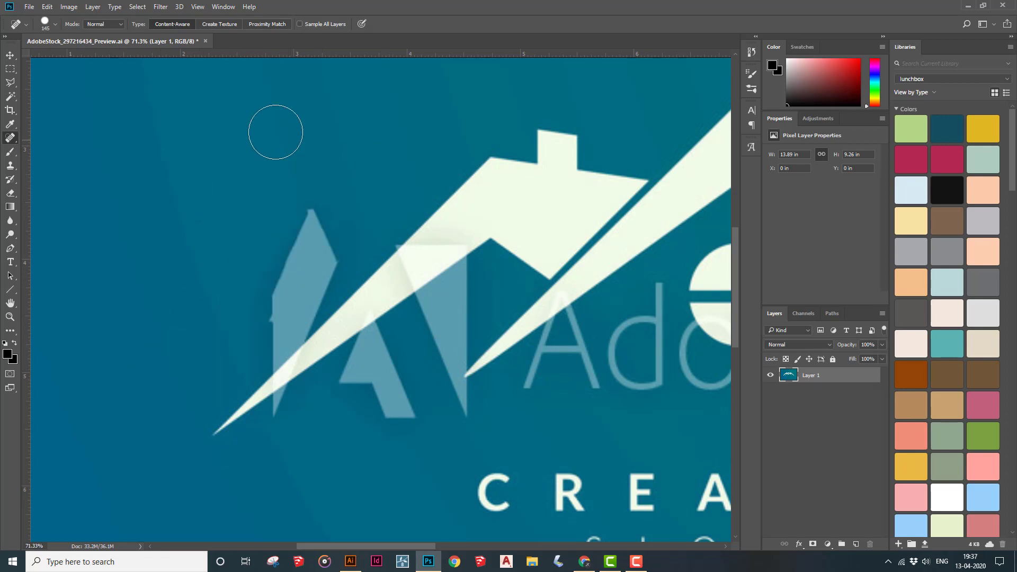
# Step: Heal the background above and beside the left stem of the watermark's A symbol with broad strokes
pyautogui.moveTo(275, 131); pyautogui.dragTo(163, 335)
pyautogui.moveTo(325, 205); pyautogui.dragTo(193, 314)
pyautogui.scroll(-1, 239, 118)
pyautogui.scroll(-1, 244, 212)
pyautogui.moveTo(249, 283)
pyautogui.mouseDown()
pyautogui.moveTo(350, 157)
pyautogui.moveTo(383, 97)
pyautogui.moveTo(279, 212)
pyautogui.moveTo(109, 338)
pyautogui.moveTo(350, 80)
pyautogui.moveTo(216, 255)
pyautogui.moveTo(184, 271)
pyautogui.moveTo(196, 242)
pyautogui.moveTo(146, 241)
pyautogui.moveTo(176, 265)
pyautogui.moveTo(177, 253)
pyautogui.moveTo(151, 249)
pyautogui.moveTo(160, 300)
pyautogui.mouseUp()
pyautogui.scroll(-8, 243, 250)
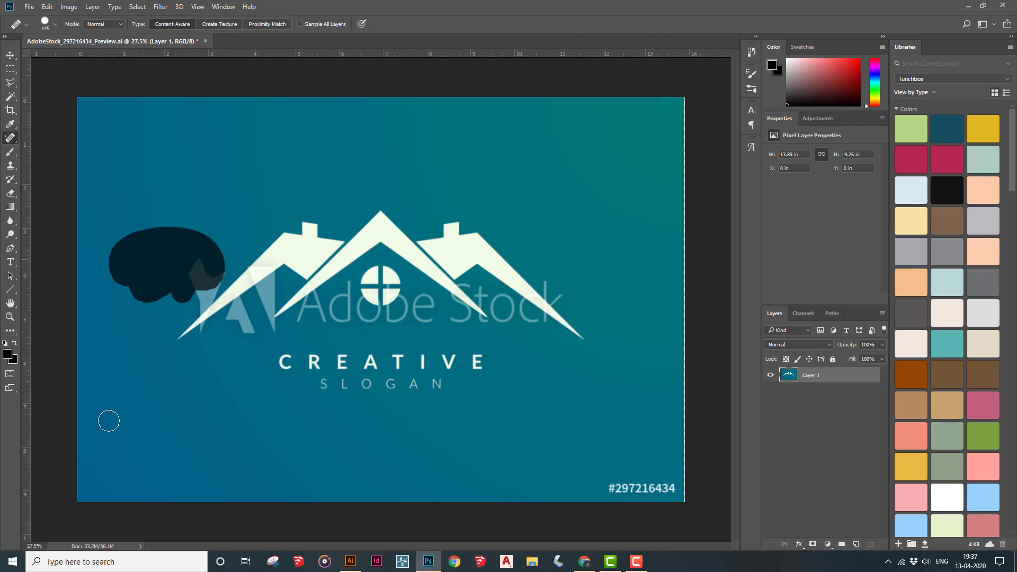
# Step: Heal over the lower edge of the watermark's A symbol and along the bottom of the word Adobe
pyautogui.scroll(2, 279, 305)
pyautogui.moveTo(235, 325)
pyautogui.mouseDown()
pyautogui.moveTo(257, 337)
pyautogui.moveTo(327, 322)
pyautogui.mouseUp()
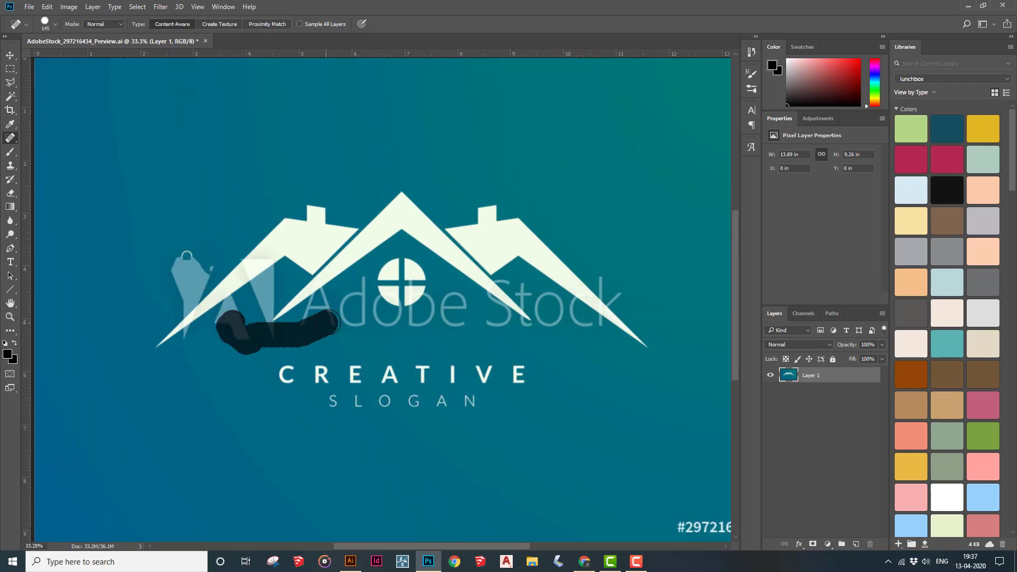
pyautogui.scroll(1, 488, 318)
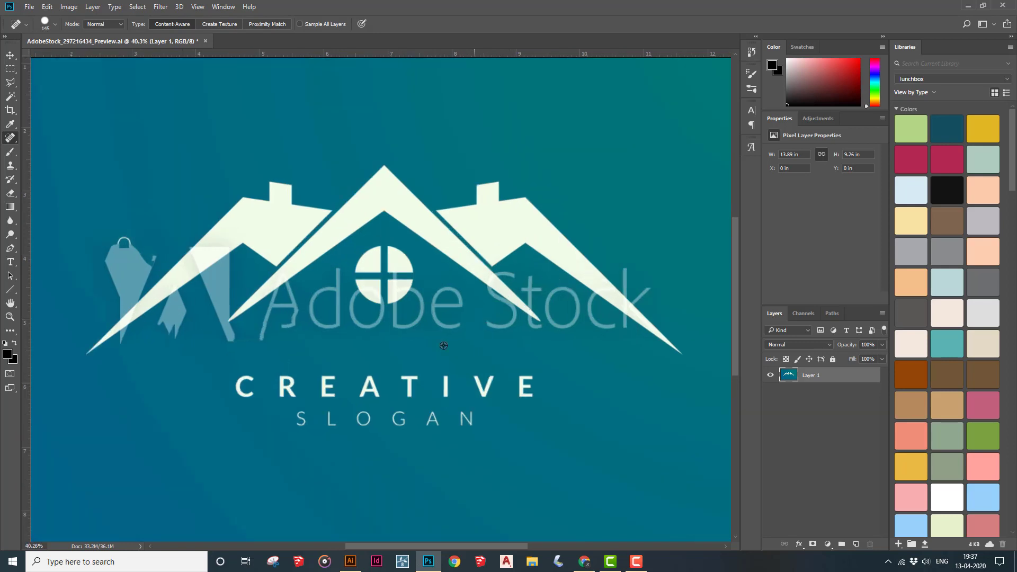
pyautogui.moveTo(303, 333); pyautogui.dragTo(459, 325)
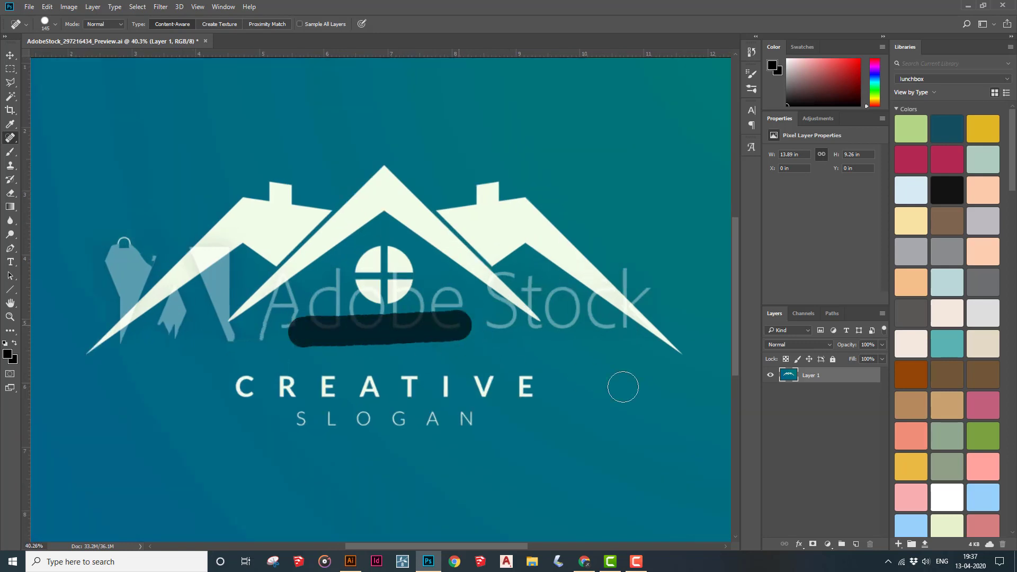
pyautogui.scroll(-1, 480, 366)
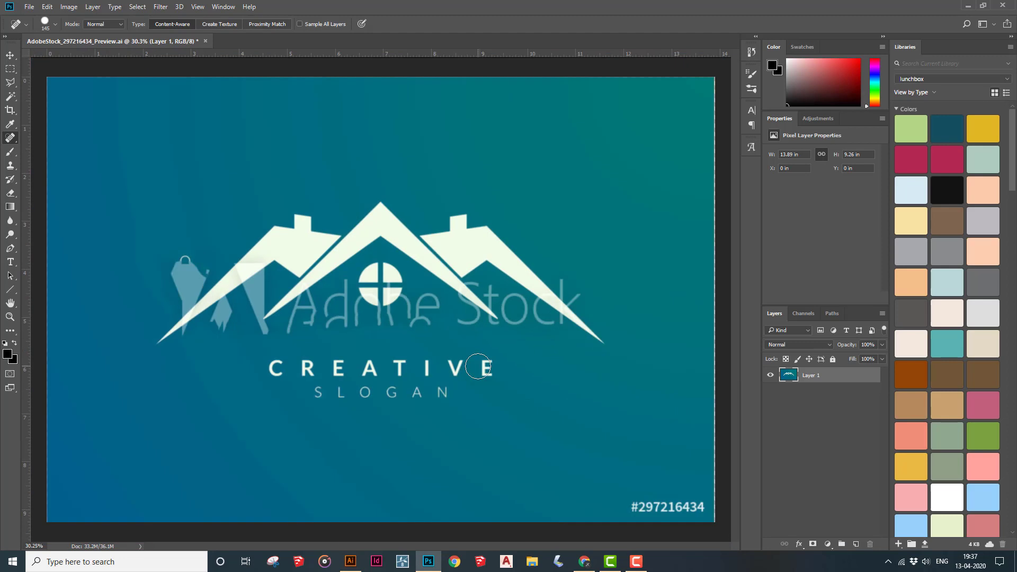
# Step: Heal over the last letters of the watermark word Stock beside the right-hand roof
pyautogui.scroll(1, 552, 375)
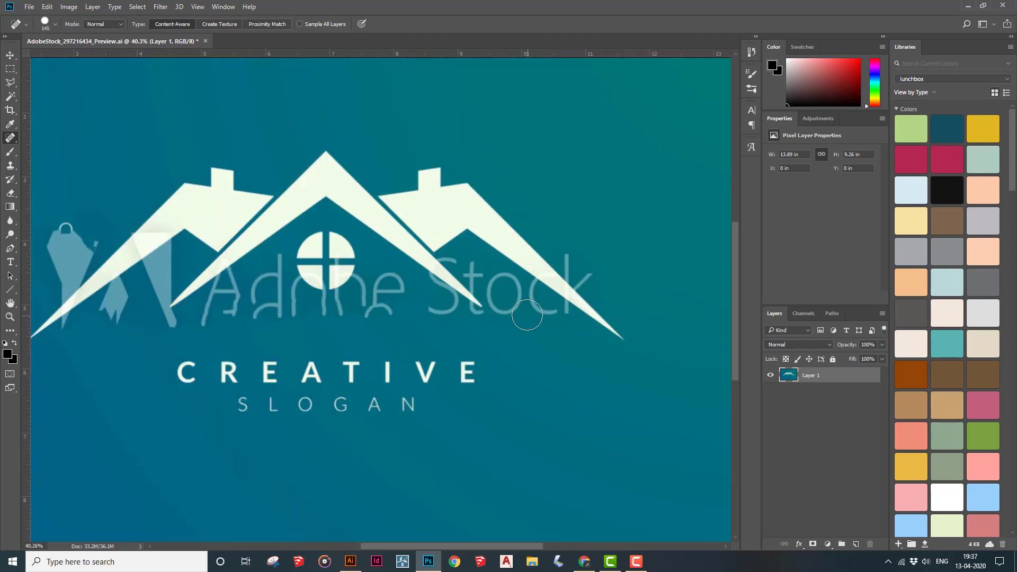
pyautogui.moveTo(512, 328)
pyautogui.mouseDown()
pyautogui.moveTo(575, 361)
pyautogui.moveTo(510, 334)
pyautogui.mouseUp()
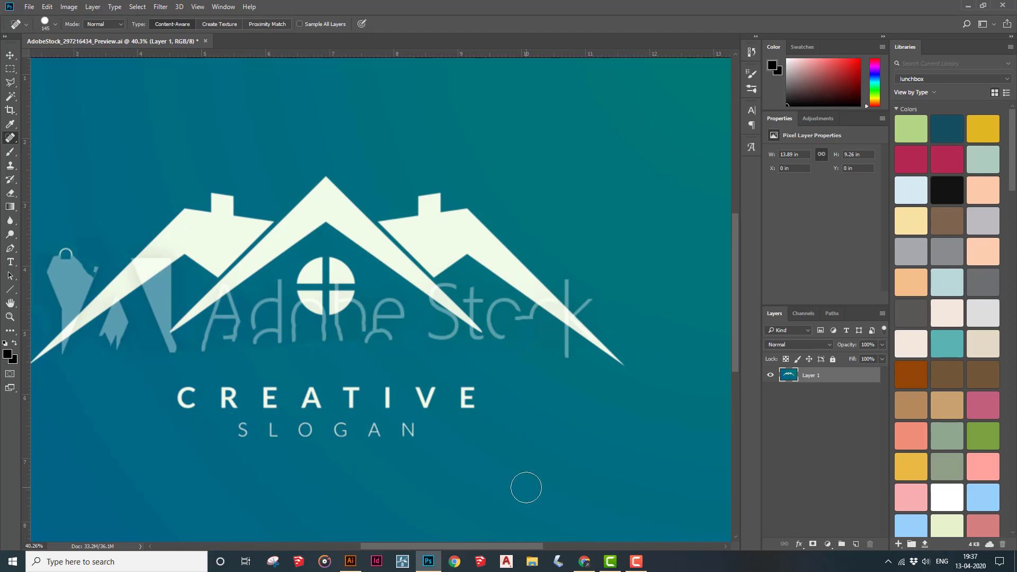
pyautogui.moveTo(567, 265)
pyautogui.mouseDown()
pyautogui.moveTo(609, 312)
pyautogui.moveTo(578, 280)
pyautogui.moveTo(568, 244)
pyautogui.mouseUp()
pyautogui.scroll(-2, 663, 239)
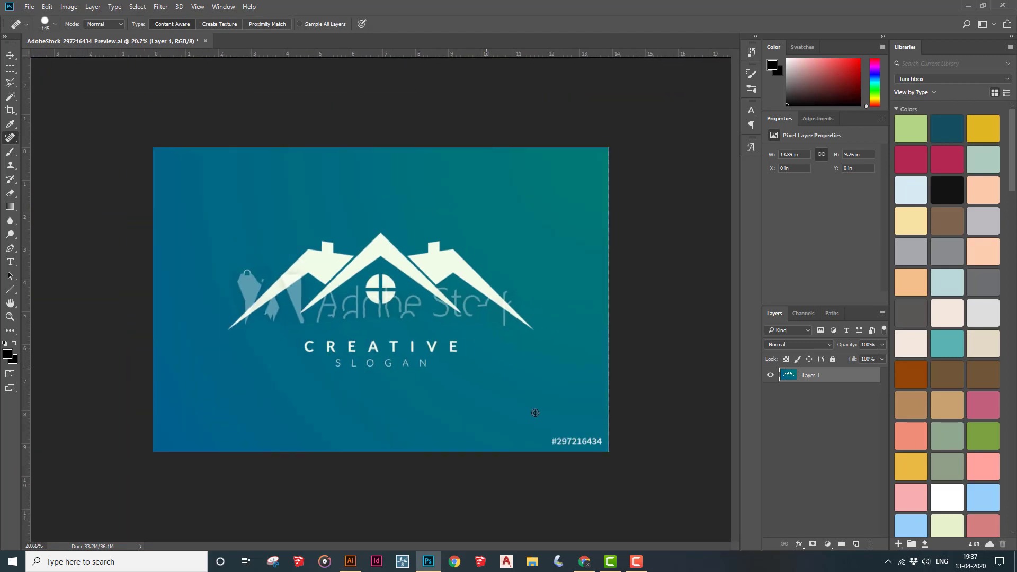
# Step: Remove the stock number from the image's lower-right corner with the Spot Healing Brush
pyautogui.scroll(1, 679, 529)
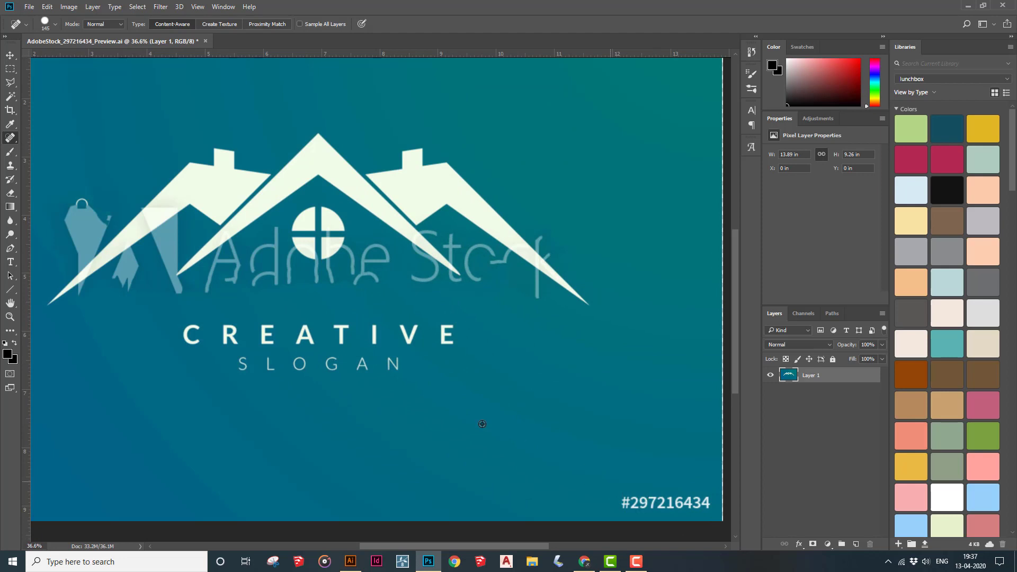
pyautogui.scroll(-1, 530, 445)
pyautogui.moveTo(554, 486); pyautogui.dragTo(671, 489)
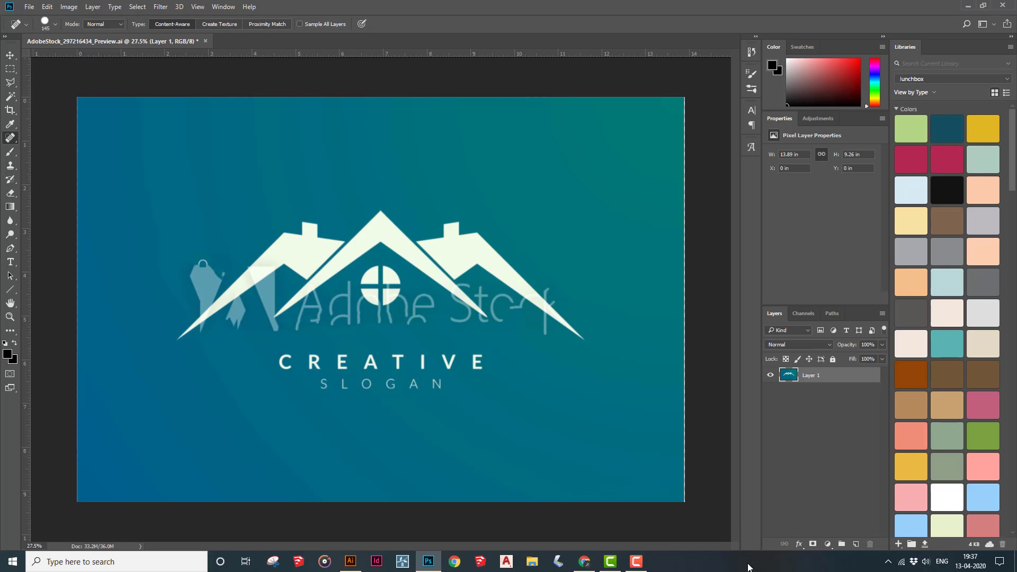
# Step: Select the blue-green background around the house logo and its lettering with the Magic Wand
pyautogui.scroll(2, 44, 347)
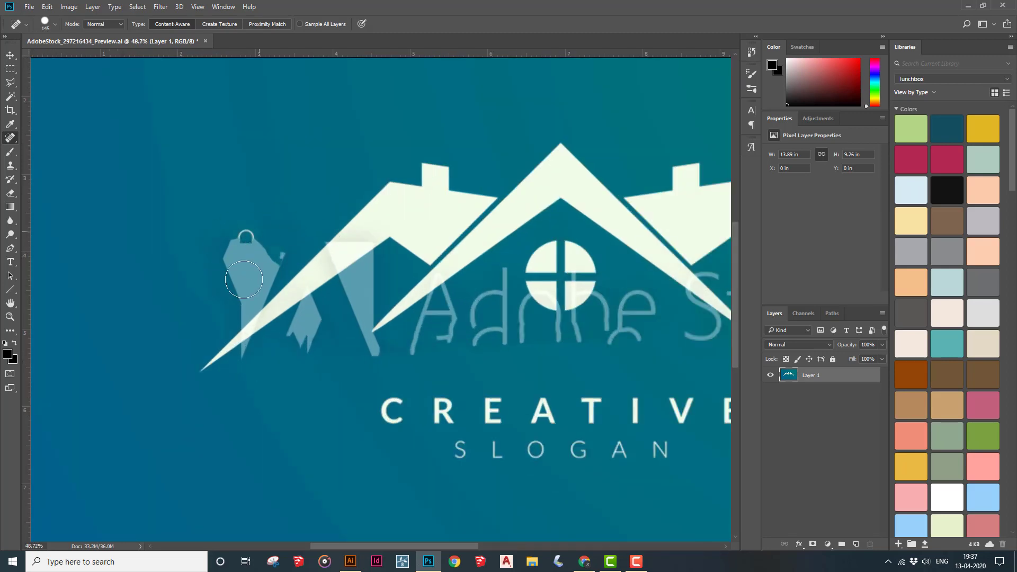
pyautogui.scroll(-2, 237, 280)
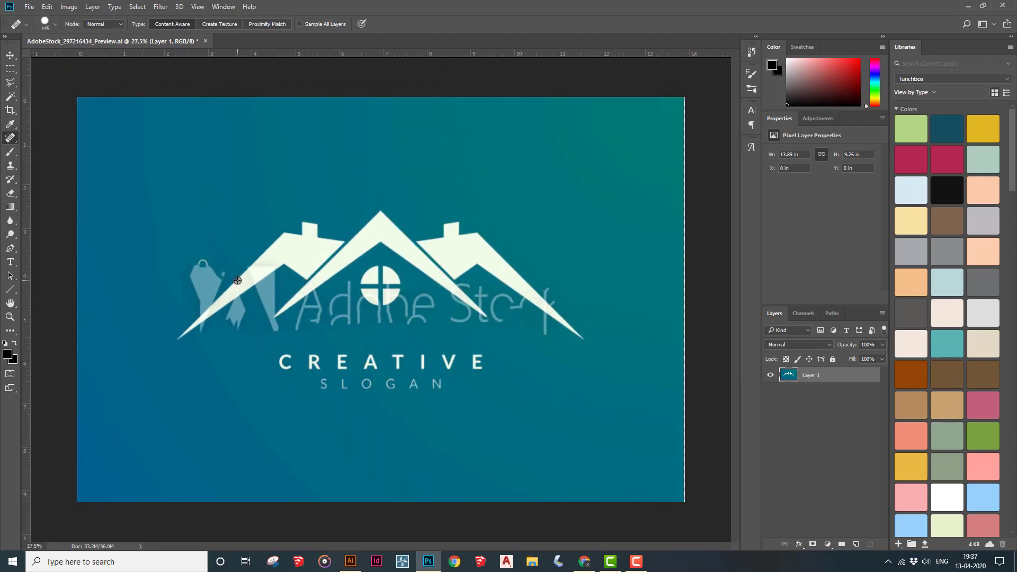
pyautogui.scroll(2, 238, 280)
pyautogui.scroll(-3, 170, 277)
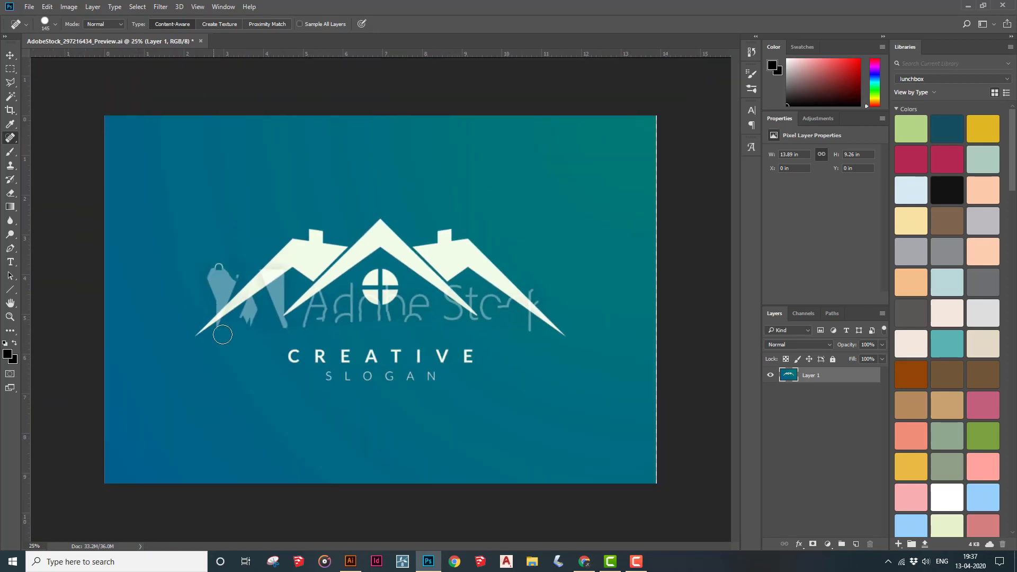
pyautogui.scroll(1, 194, 312)
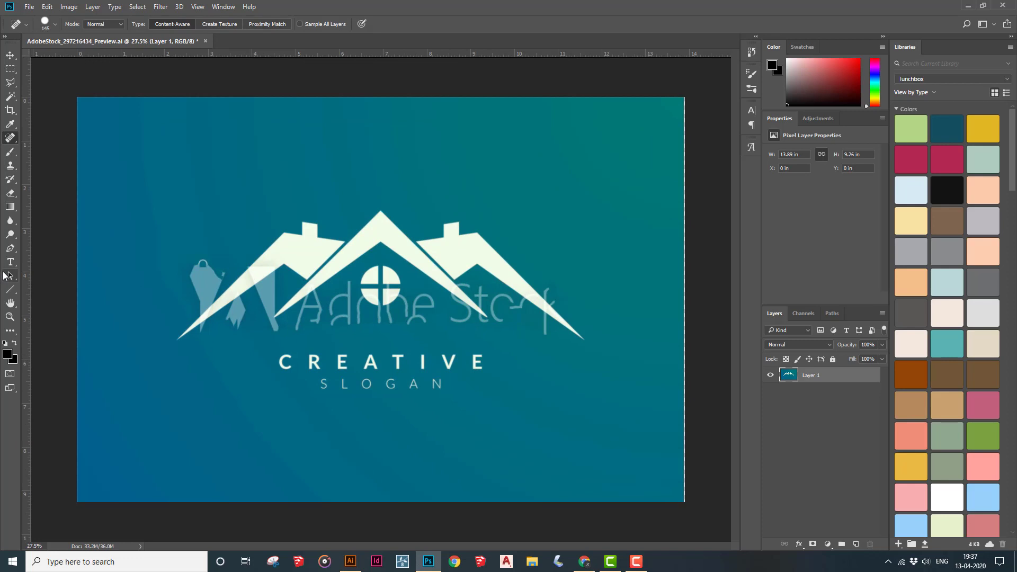
pyautogui.click(11, 98)
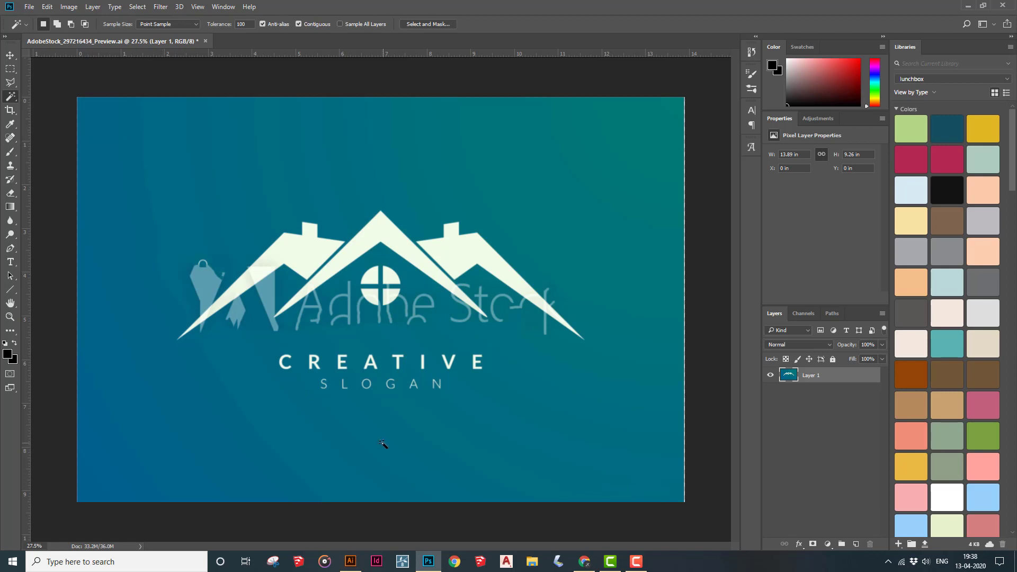
pyautogui.scroll(1, 384, 444)
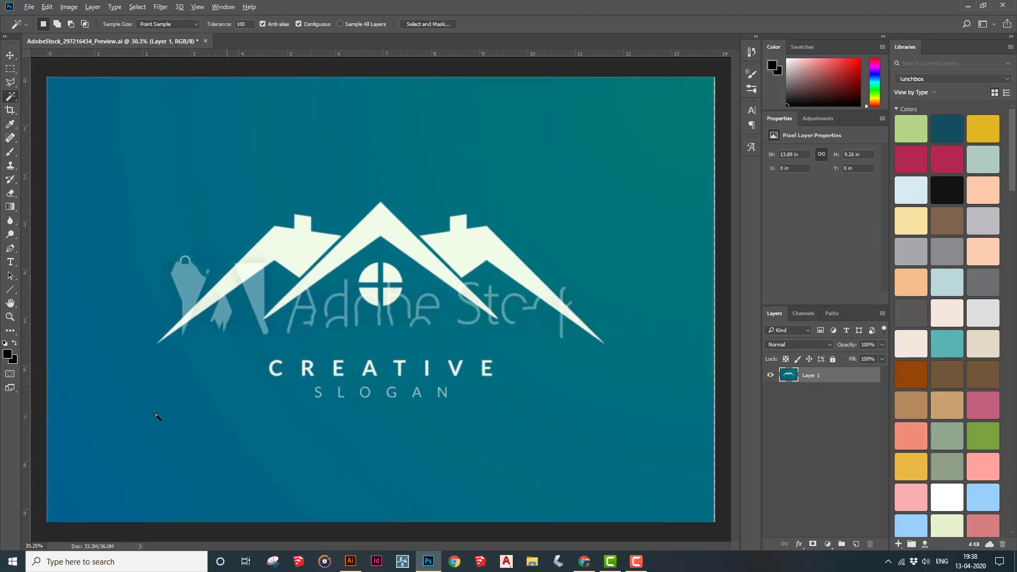
pyautogui.click(559, 488)
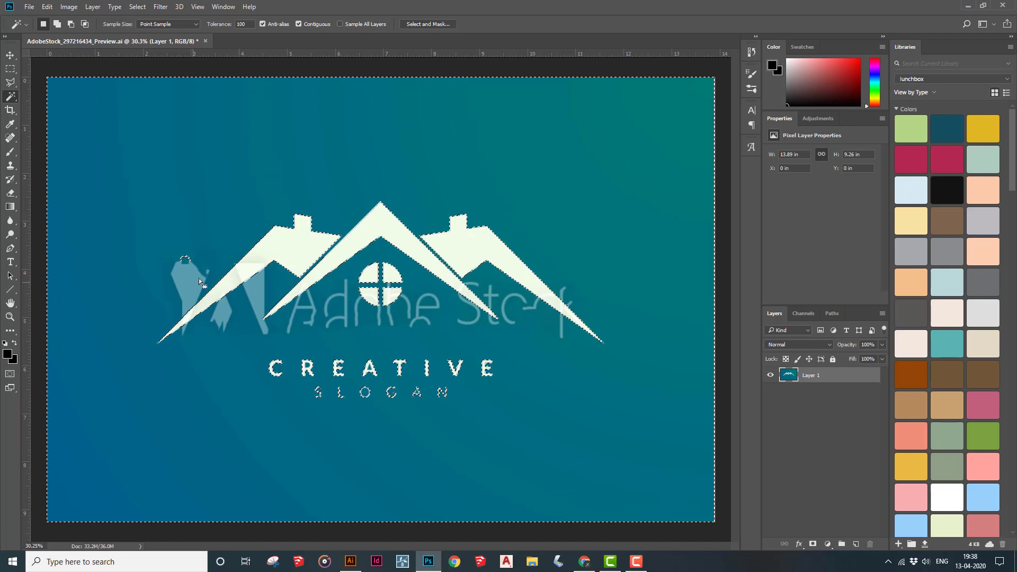
# Step: Try selecting the blue-green background with the Magic Wand at a tolerance of 20, and clear the selection
pyautogui.hotkey('ctrl', 'd')
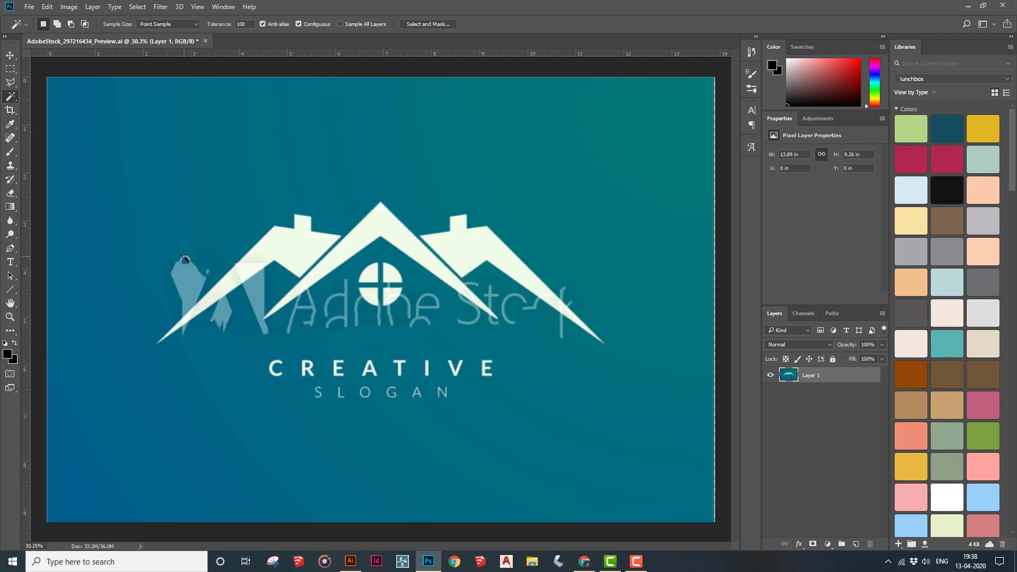
pyautogui.click(214, 425)
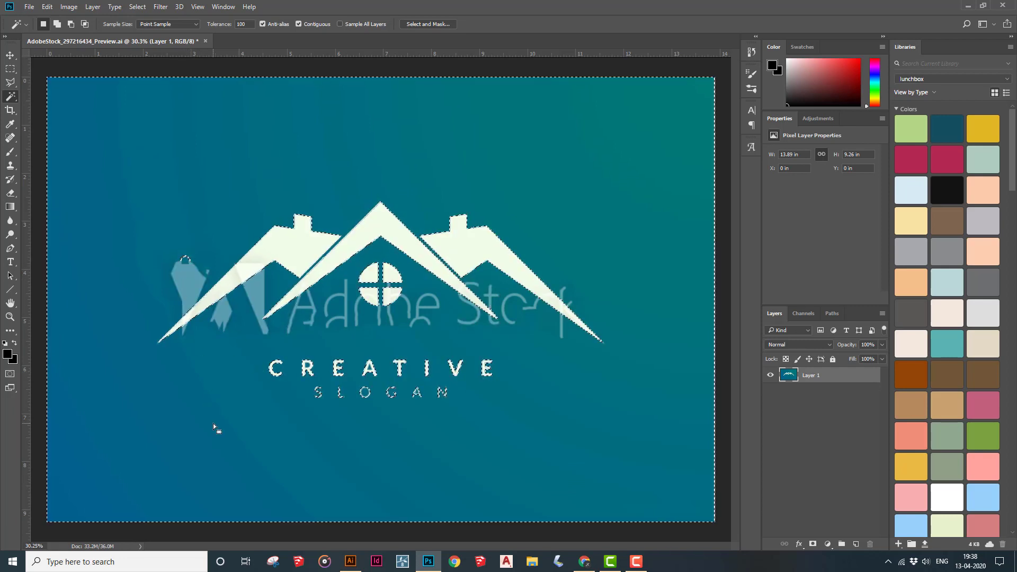
pyautogui.click(225, 25)
pyautogui.write('20')
pyautogui.click(701, 314)
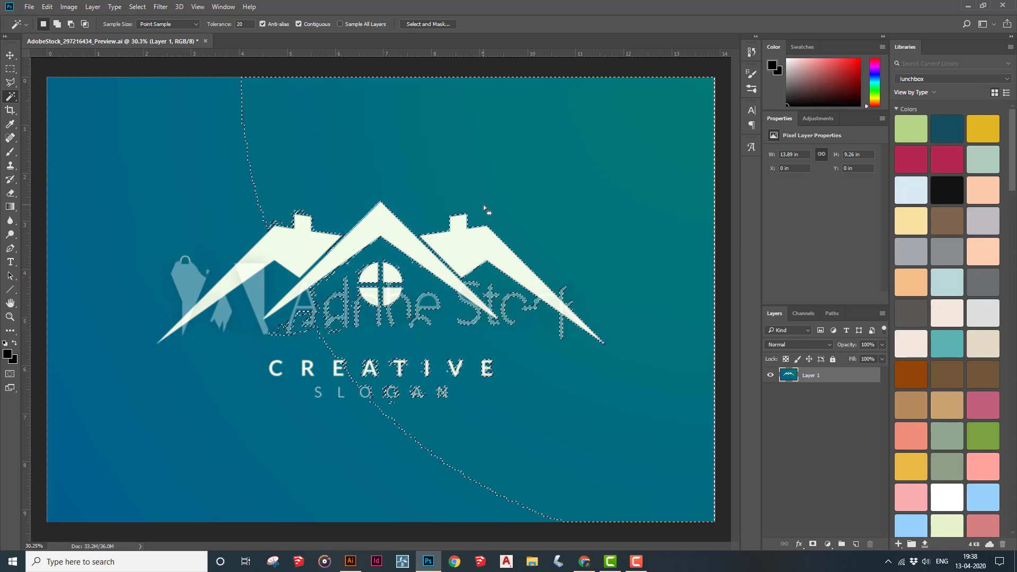
pyautogui.hotkey('ctrl', 'd')
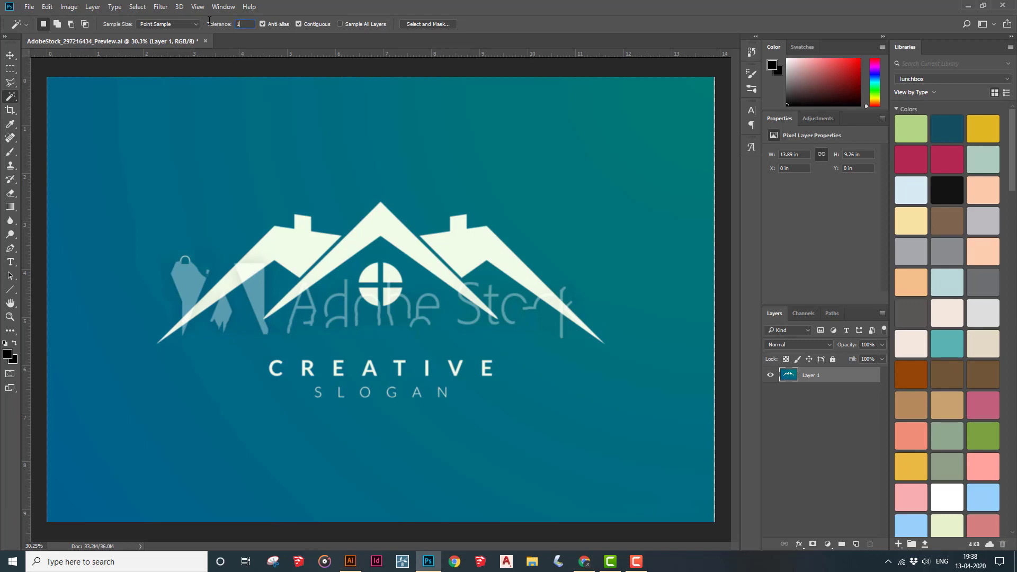
# Step: Select the blue-green background with the Magic Wand at a tolerance of 100, delete it and clear the selection
pyautogui.click(192, 119)
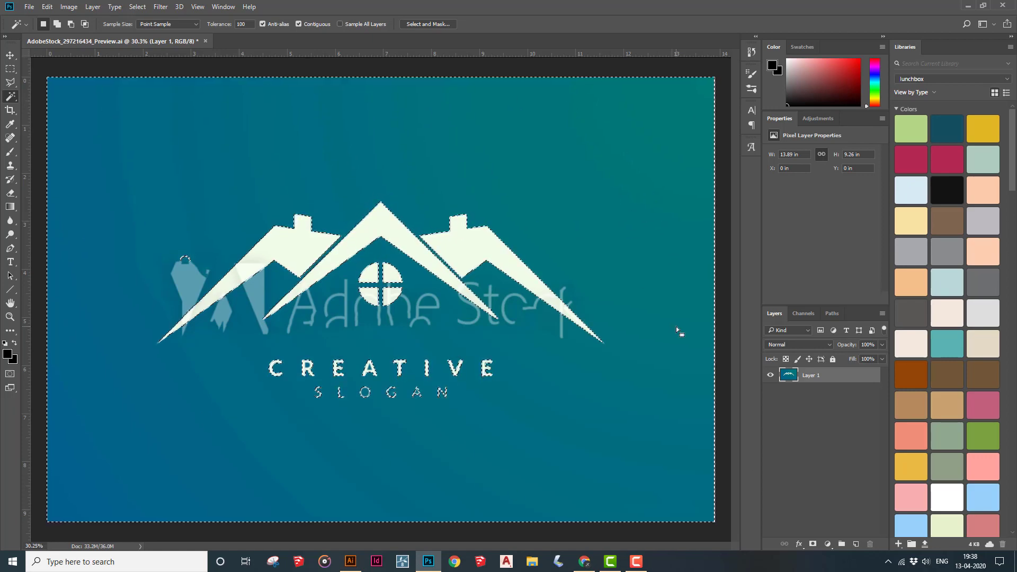
pyautogui.press('Delete')
pyautogui.hotkey('ctrl', 'd')
# Step: Remove the faint leftover ring beside the left-hand roof using a rectangular selection around it
pyautogui.scroll(3, 98, 278)
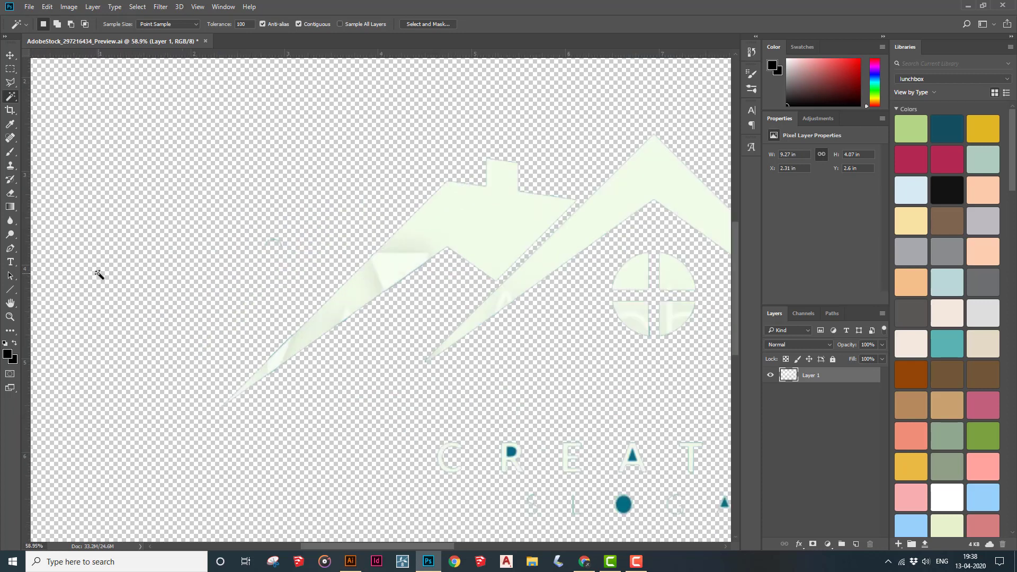
pyautogui.click(10, 69)
pyautogui.moveTo(214, 171); pyautogui.dragTo(293, 281)
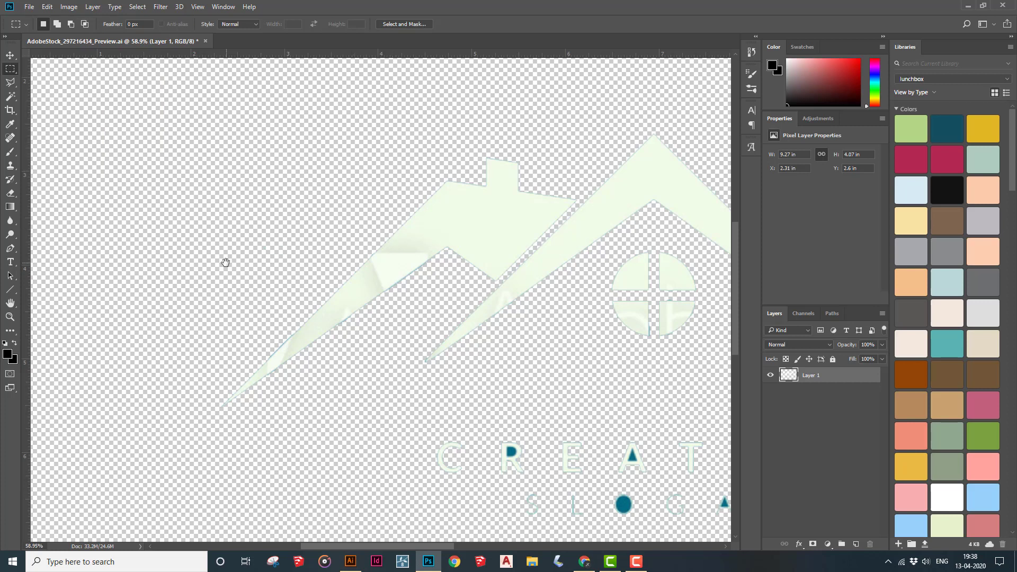
# Step: Delete the leftover blue fills enclosed by the letters R and A of CREATIVE and O and A of SLOGAN with the Magic Wand
pyautogui.scroll(-3, 284, 241)
pyautogui.scroll(4, 276, 384)
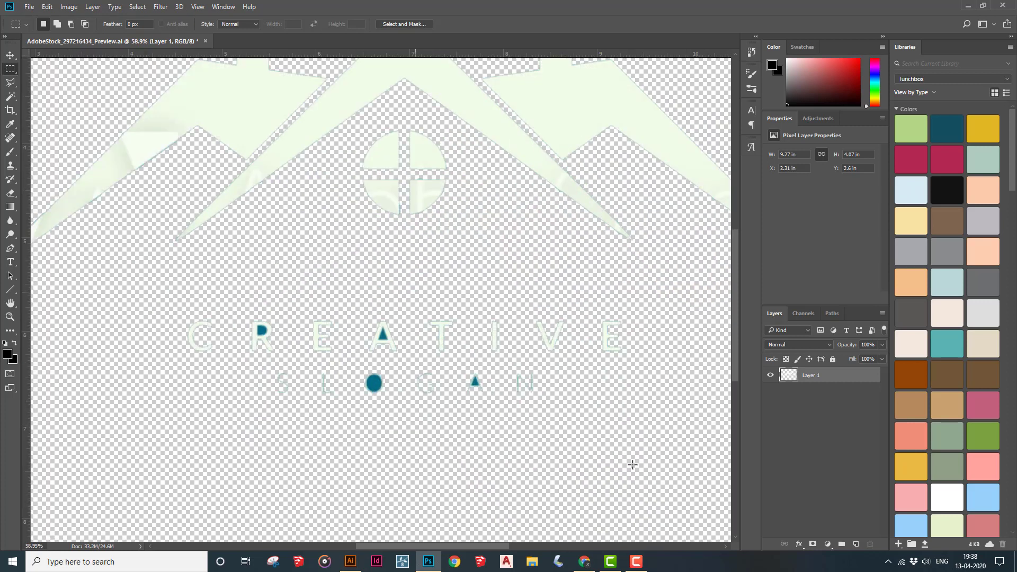
pyautogui.press('w')
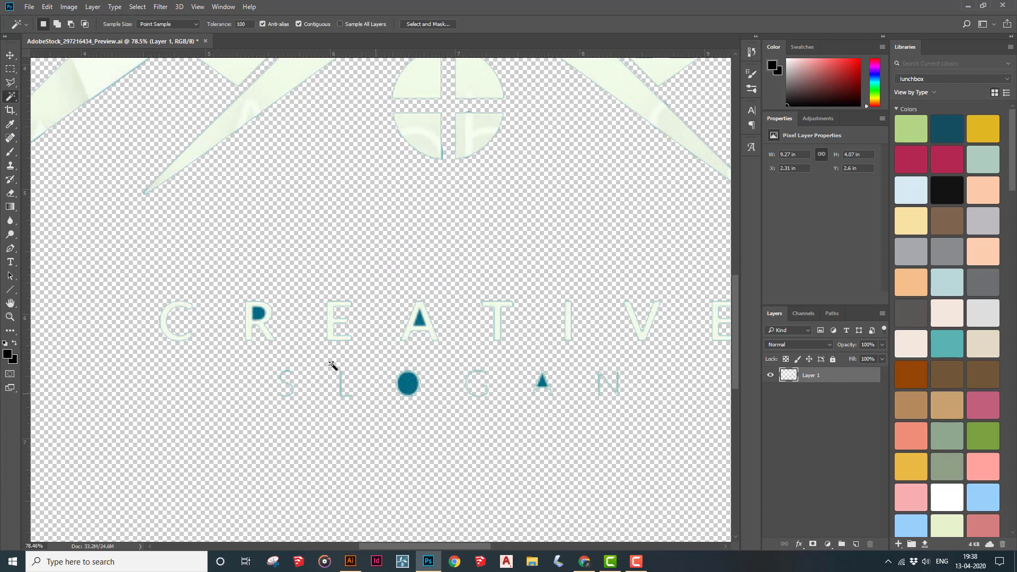
pyautogui.press('Delete')
pyautogui.press('Delete')
pyautogui.click(418, 318)
pyautogui.press('Delete')
pyautogui.press('Delete')
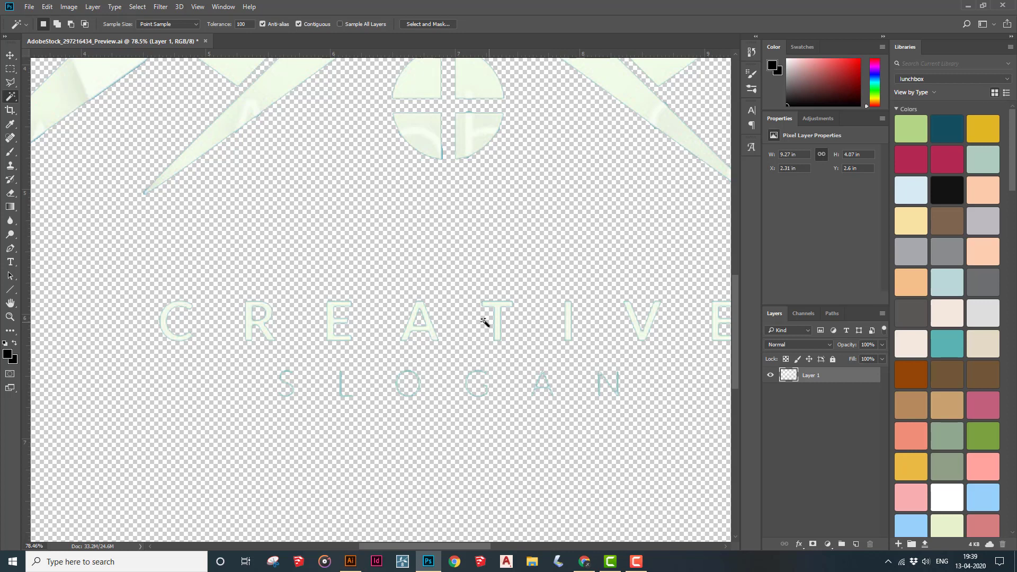
# Step: Add a white Solid Color fill layer and place it below the logo layer
pyautogui.hotkey('ctrl', '0')
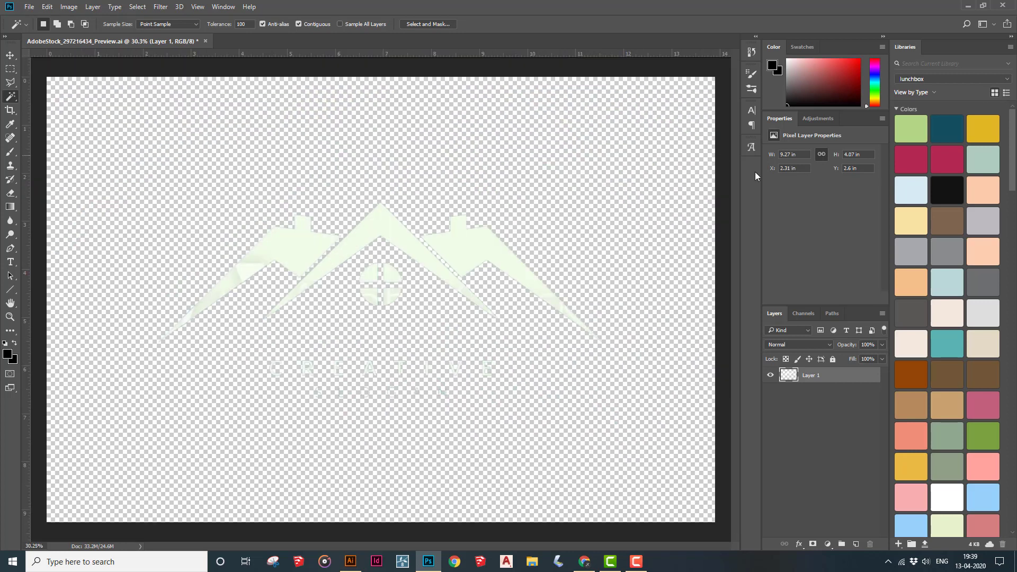
pyautogui.hotkey('ctrl', '-')
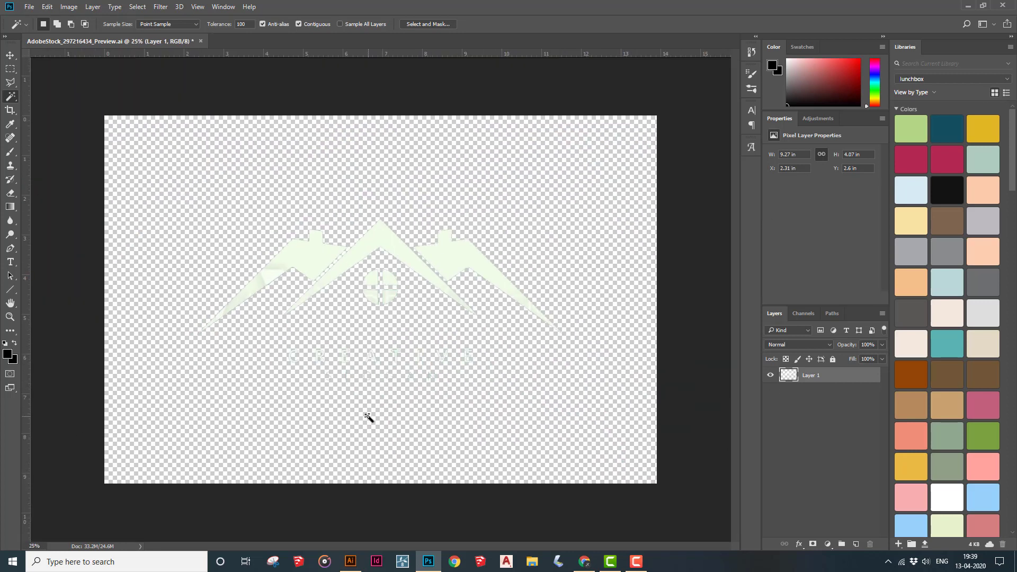
pyautogui.scroll(1, 504, 282)
pyautogui.scroll(-2, 506, 286)
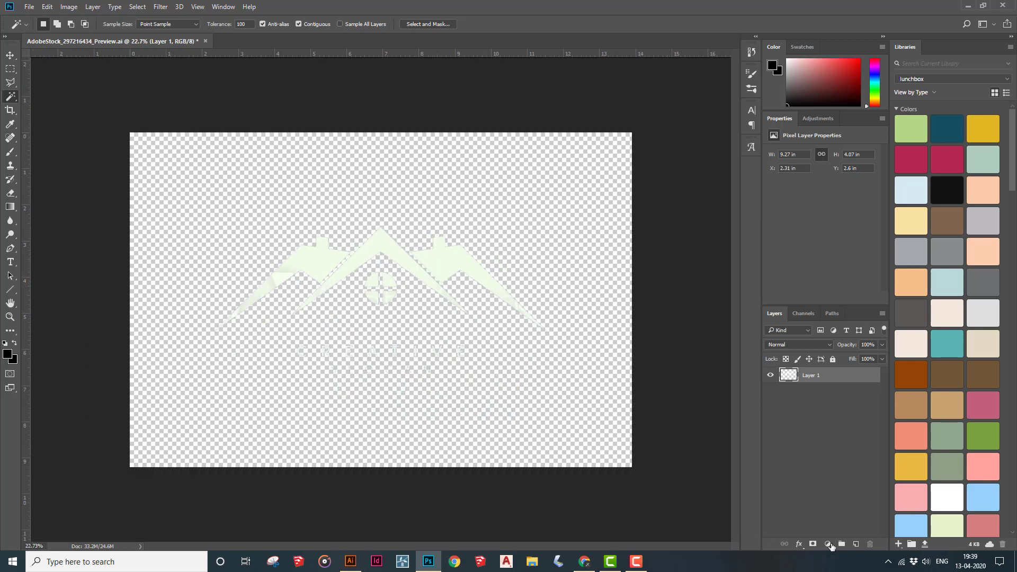
pyautogui.click(828, 545)
pyautogui.click(891, 314)
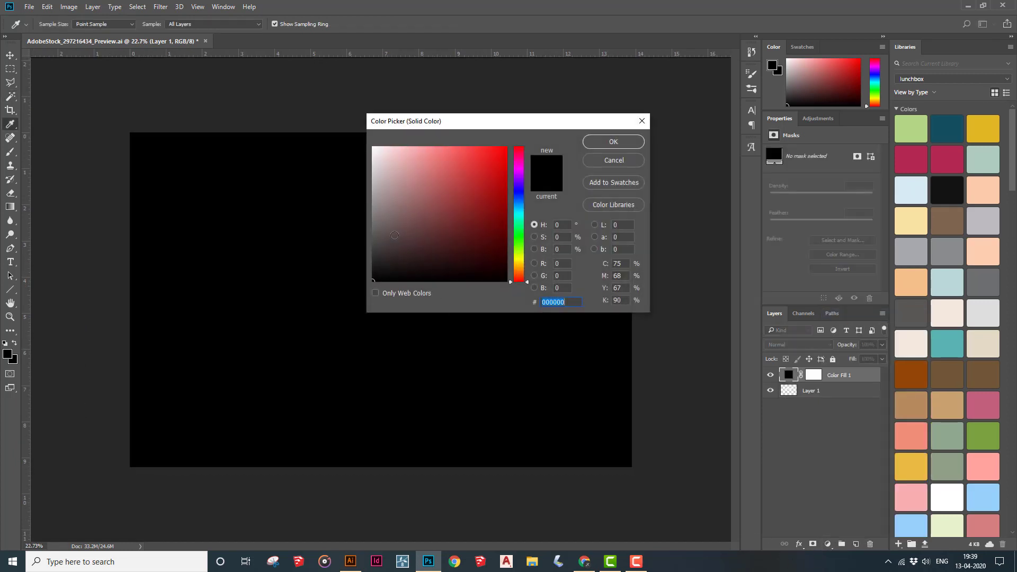
pyautogui.moveTo(395, 235); pyautogui.dragTo(373, 147)
pyautogui.click(613, 142)
pyautogui.moveTo(851, 378); pyautogui.dragTo(847, 459)
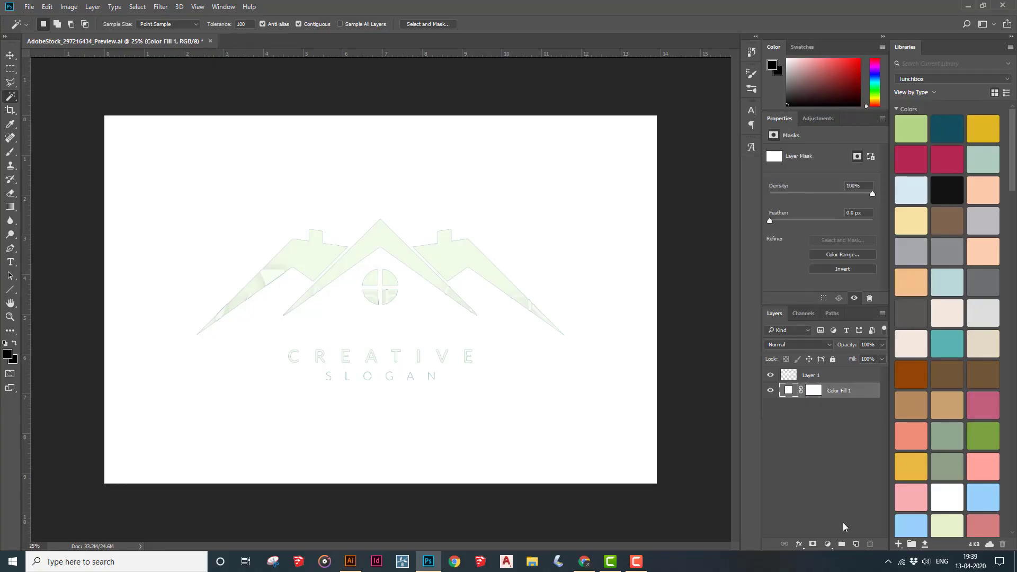
# Step: Add a Gradient Fill layer between the logo and the white fill, sample several presets and choose Violet, Orange
pyautogui.click(828, 544)
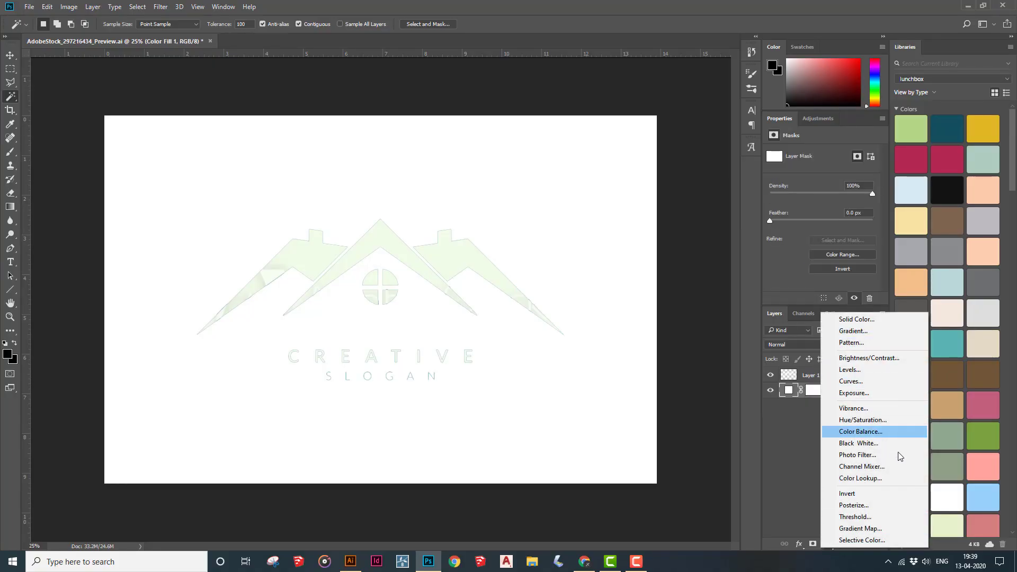
pyautogui.click(880, 331)
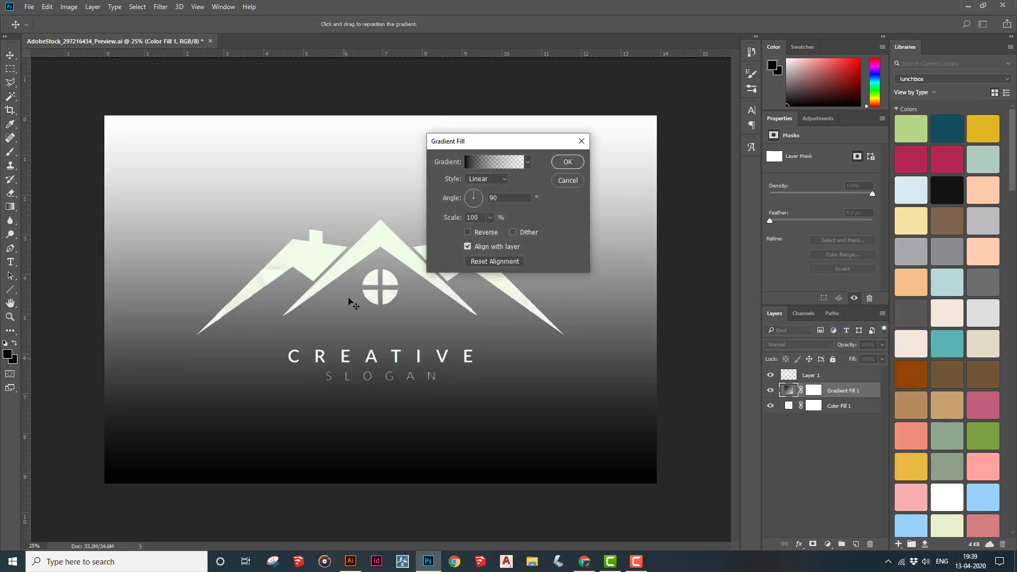
pyautogui.click(528, 163)
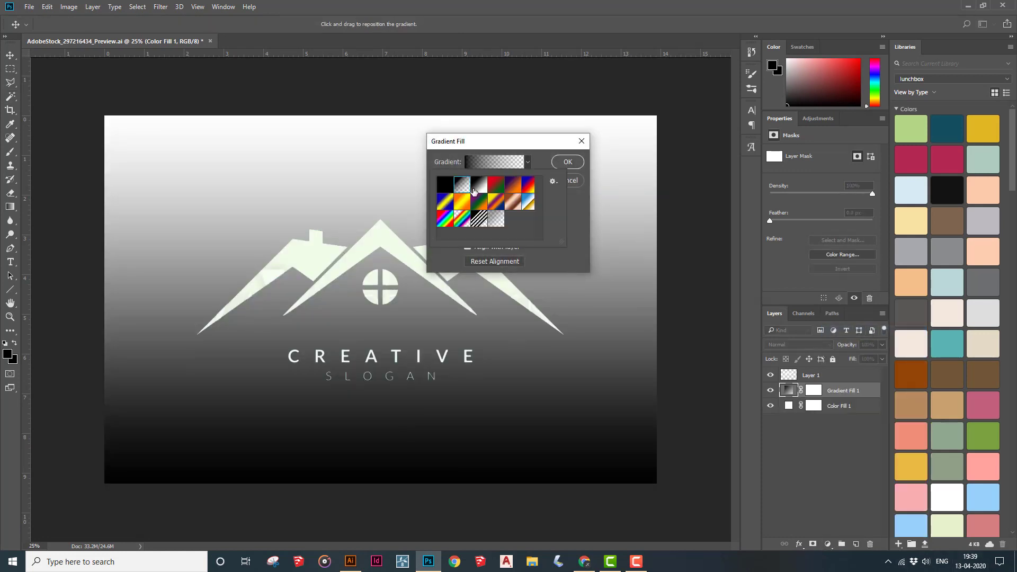
pyautogui.click(476, 191)
pyautogui.click(496, 190)
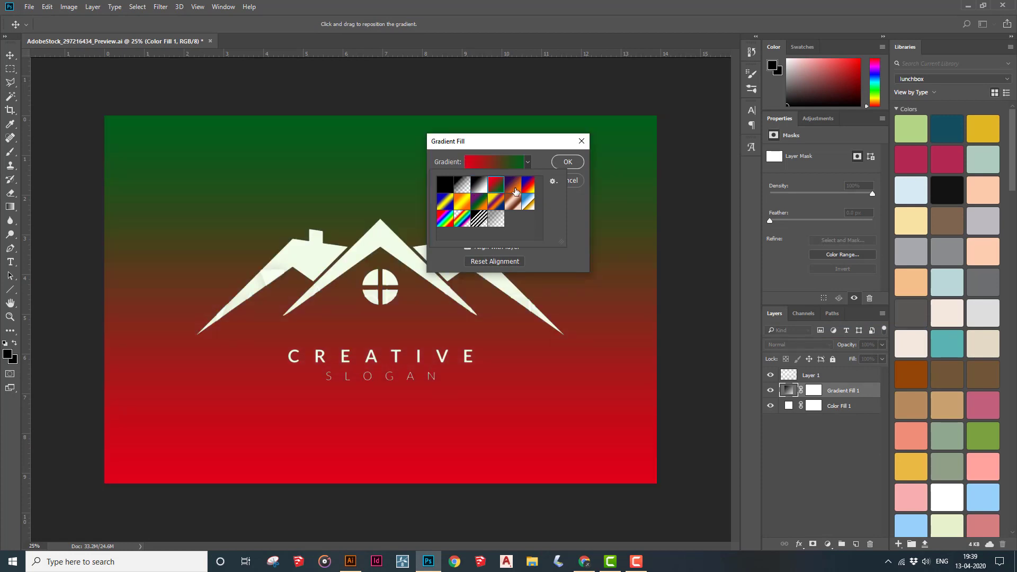
pyautogui.click(514, 187)
pyautogui.click(532, 188)
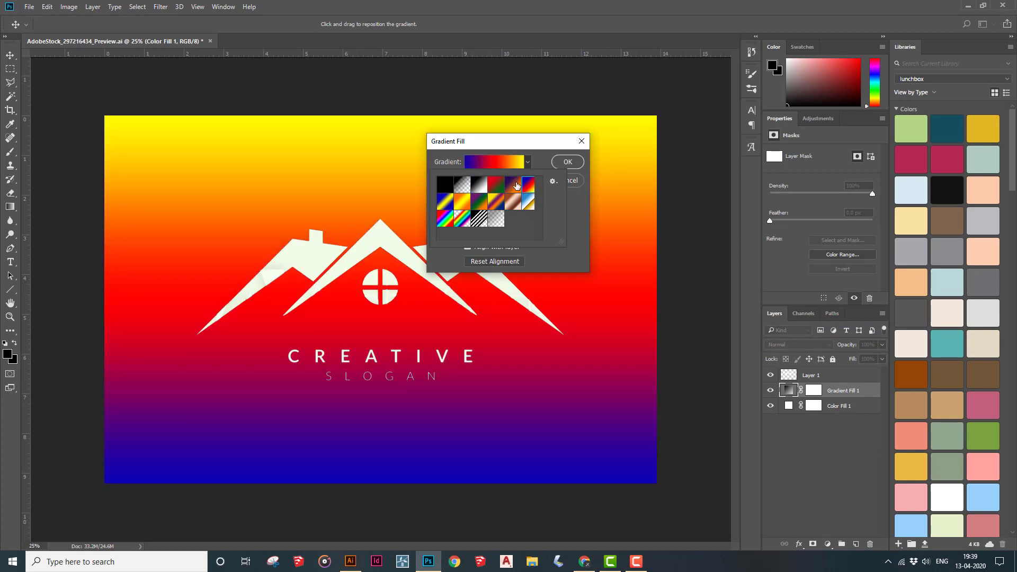
pyautogui.click(517, 185)
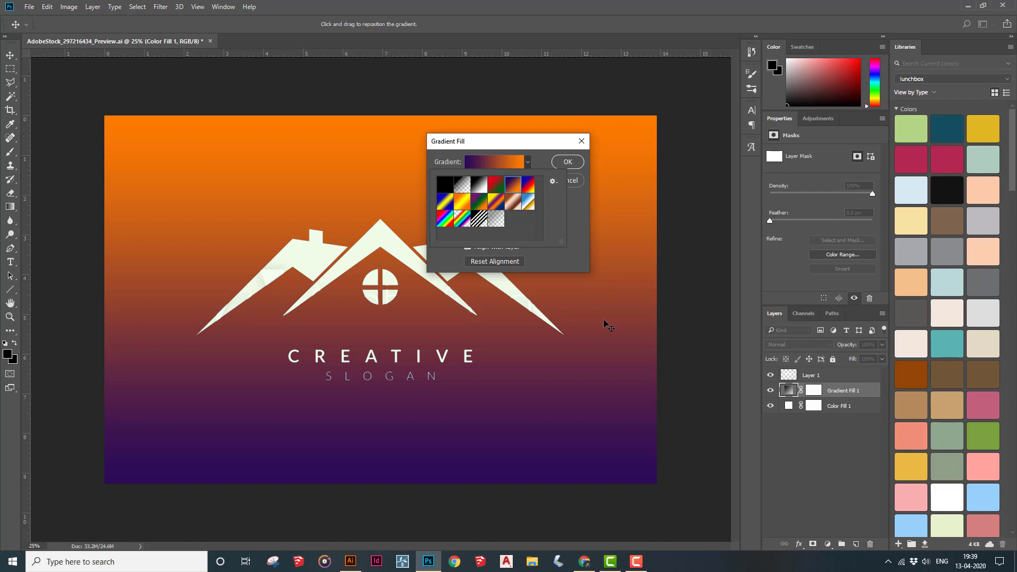
# Step: Reselect the Violet, Orange preset in the Gradient Editor and inspect the orange stop's color without changing it
pyautogui.click(491, 160)
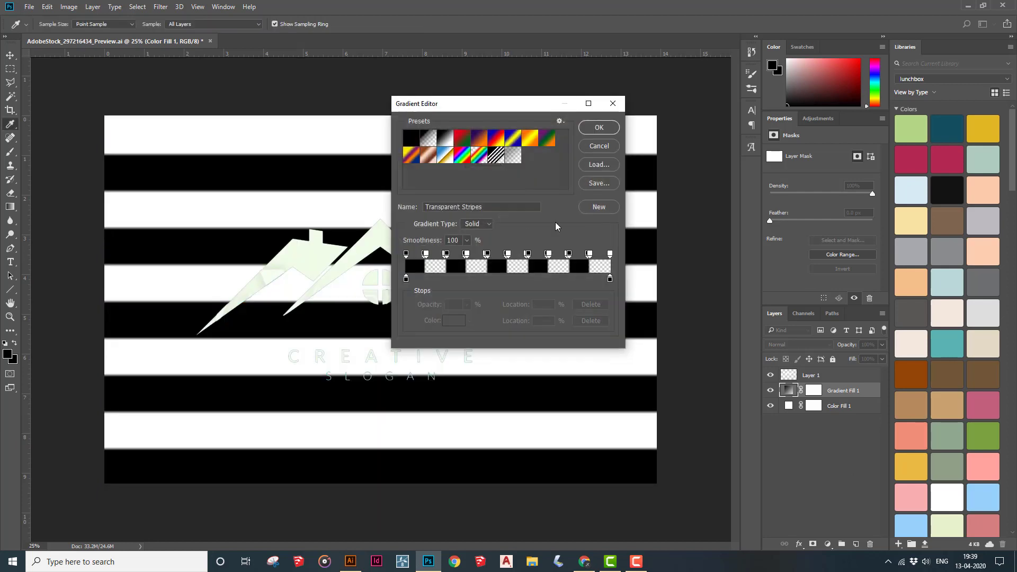
pyautogui.click(479, 140)
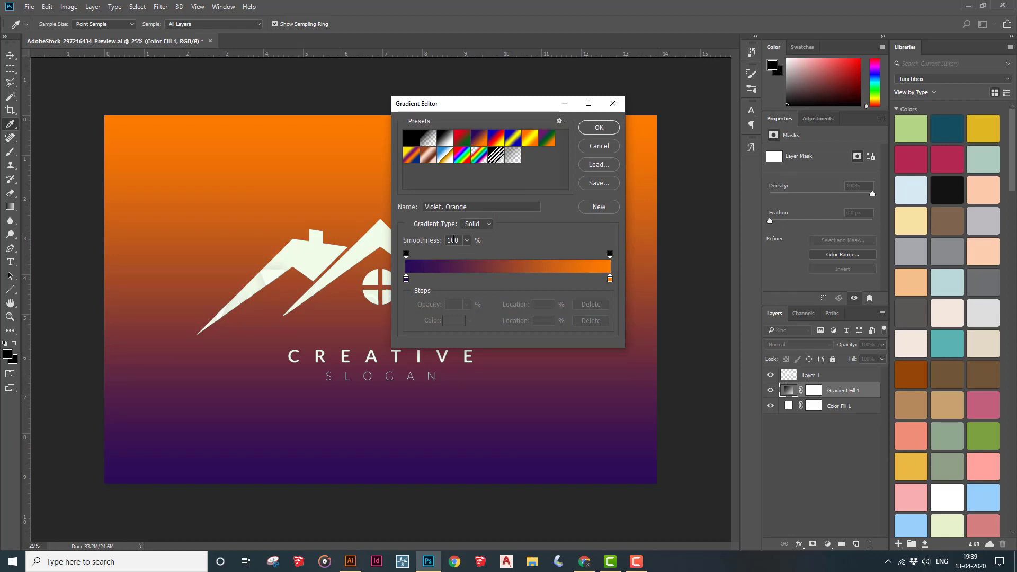
pyautogui.click(610, 279)
pyautogui.doubleClick(609, 280)
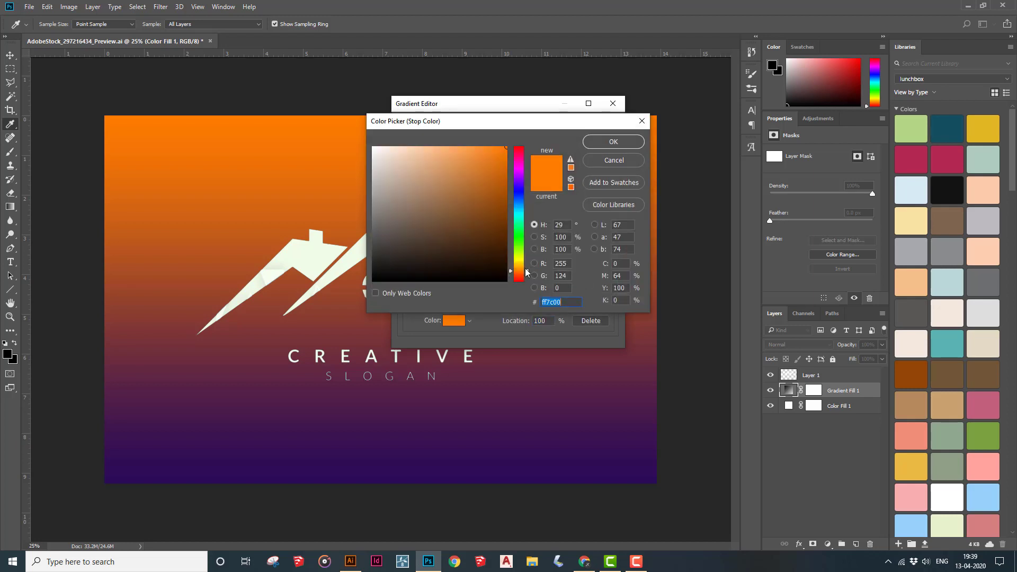
pyautogui.click(619, 161)
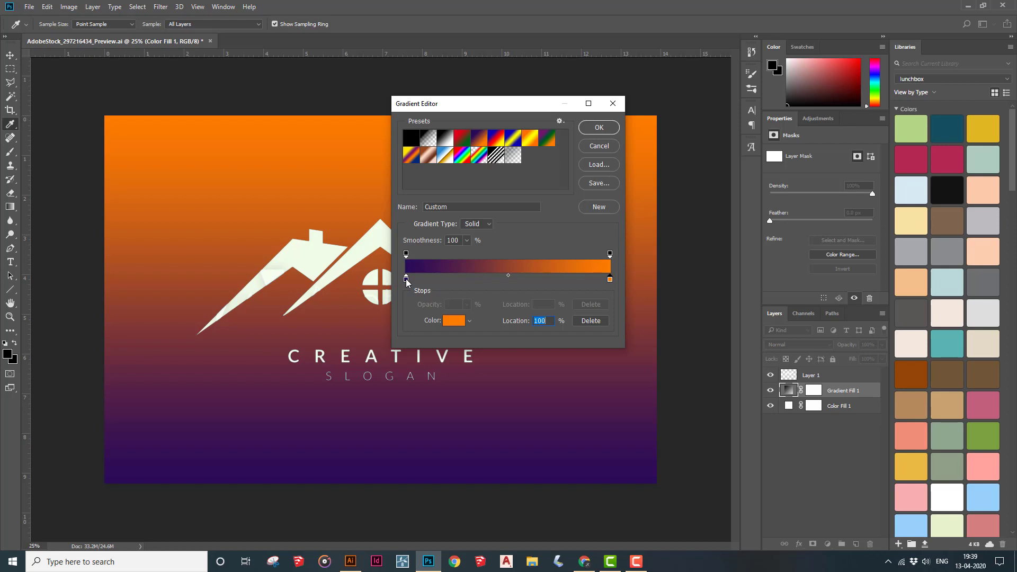
pyautogui.click(592, 130)
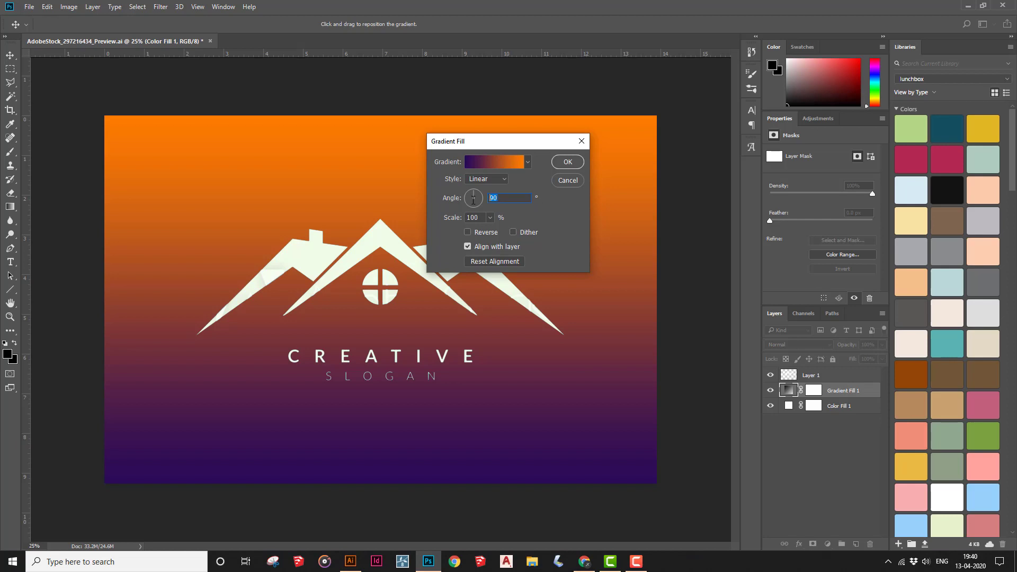
# Step: Try a gradient angle of 180° and the Radial, Reflected and Diamond styles, returning to 90° and Linear
pyautogui.write('180')
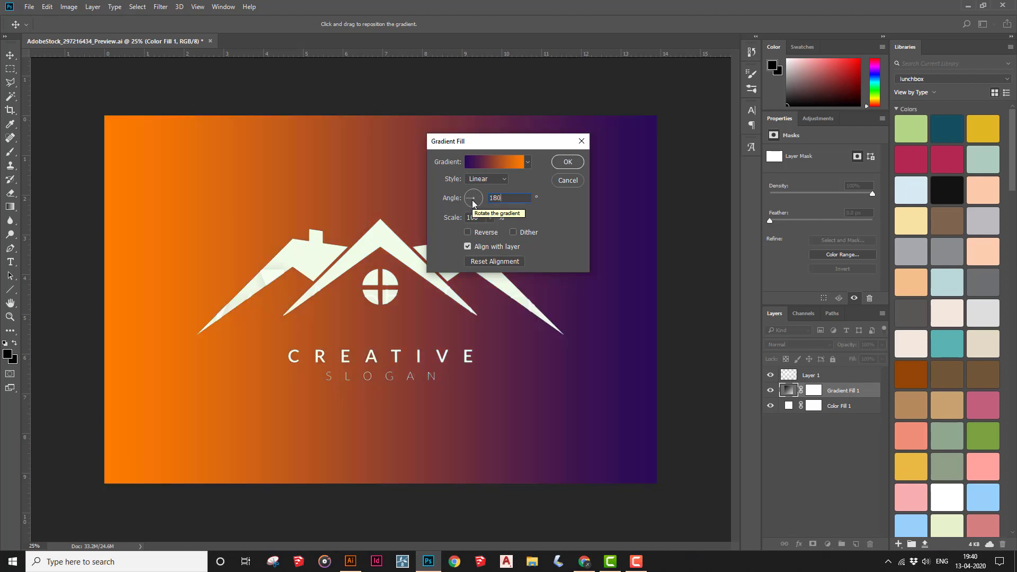
pyautogui.write('90')
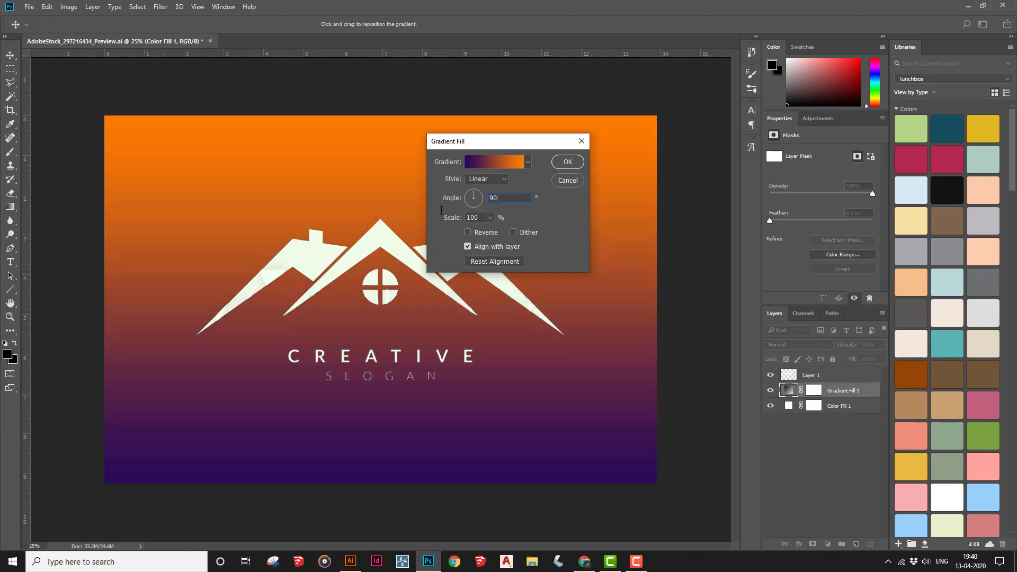
pyautogui.click(495, 182)
pyautogui.click(490, 187)
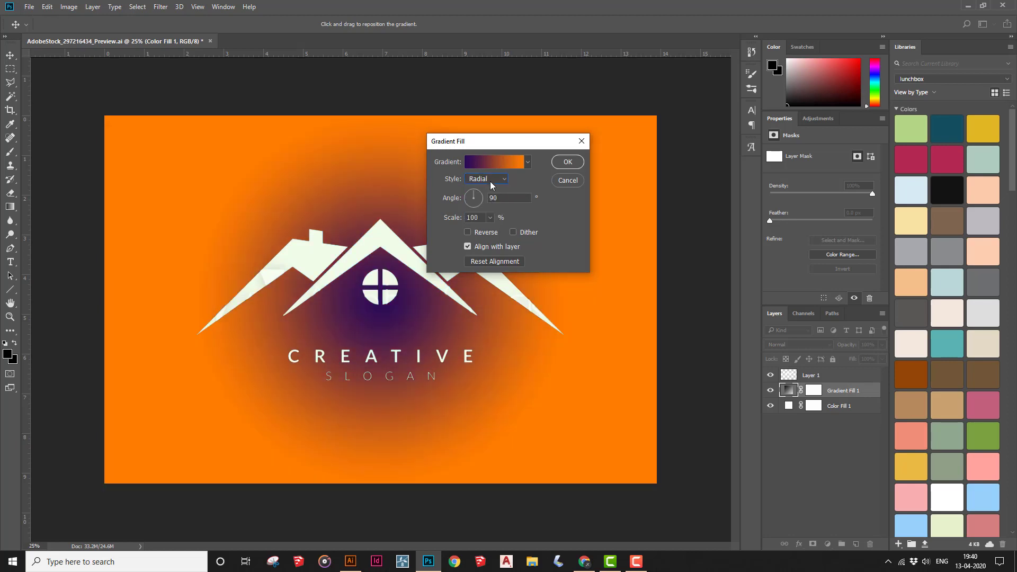
pyautogui.press('Down')
pyautogui.press('Down')
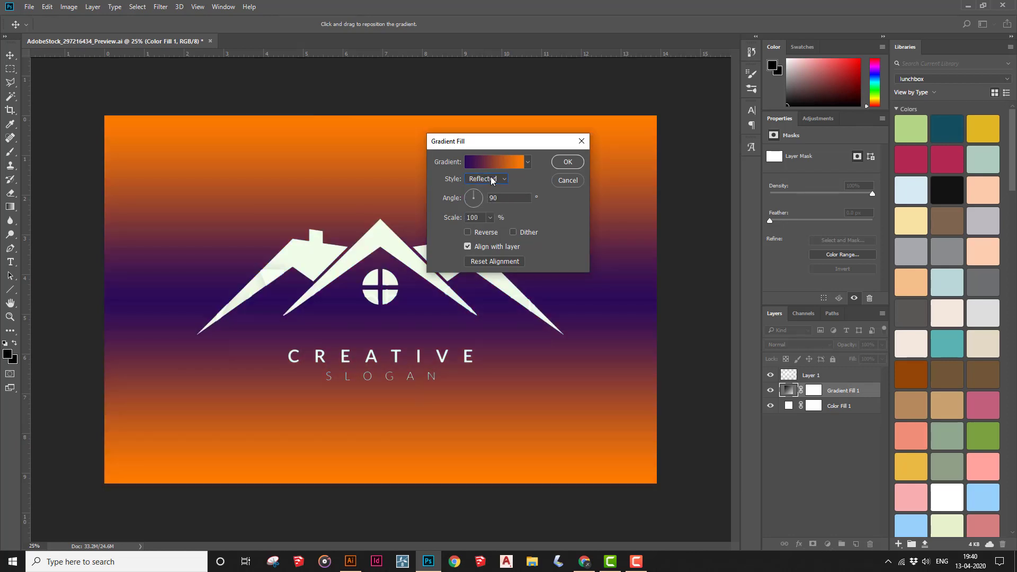
pyautogui.press('Down')
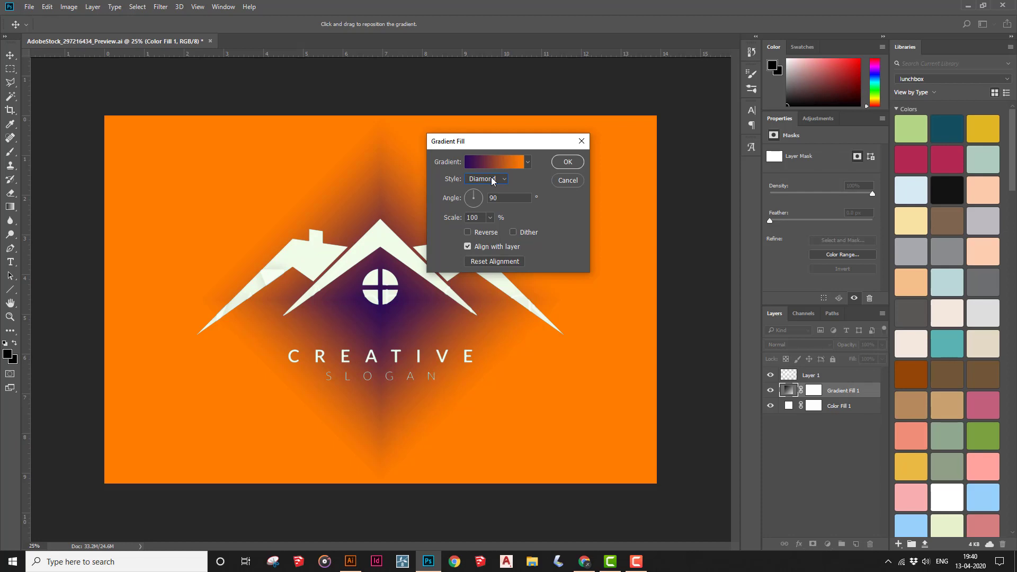
pyautogui.press('Up')
pyautogui.press('Up')
pyautogui.press('Up')
pyautogui.press('Up')
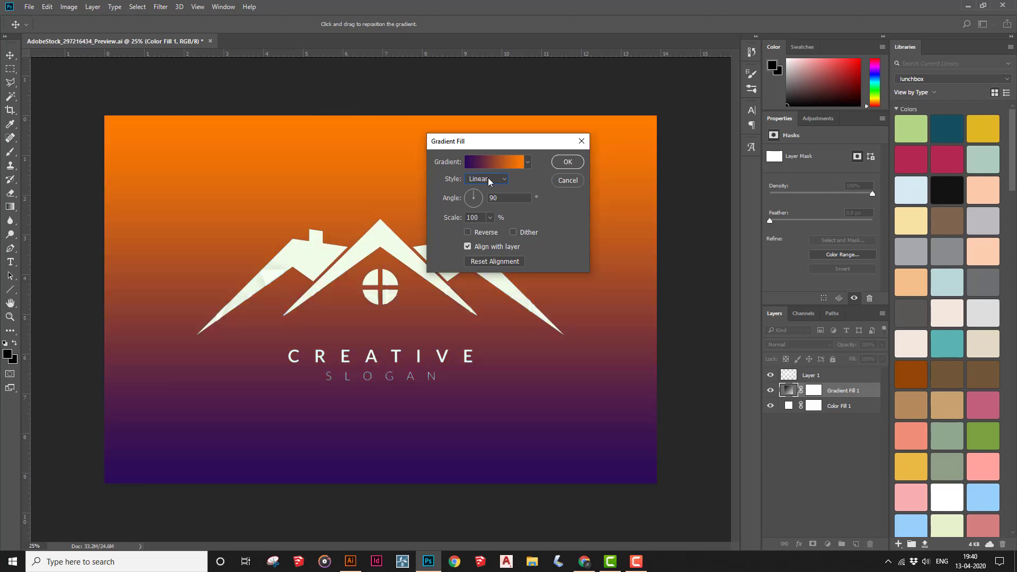
# Step: Try the gradient scale at 1000%, set it to 100% and apply the gradient fill
pyautogui.click(488, 217)
pyautogui.moveTo(491, 228); pyautogui.dragTo(418, 230)
pyautogui.moveTo(488, 231); pyautogui.dragTo(576, 234)
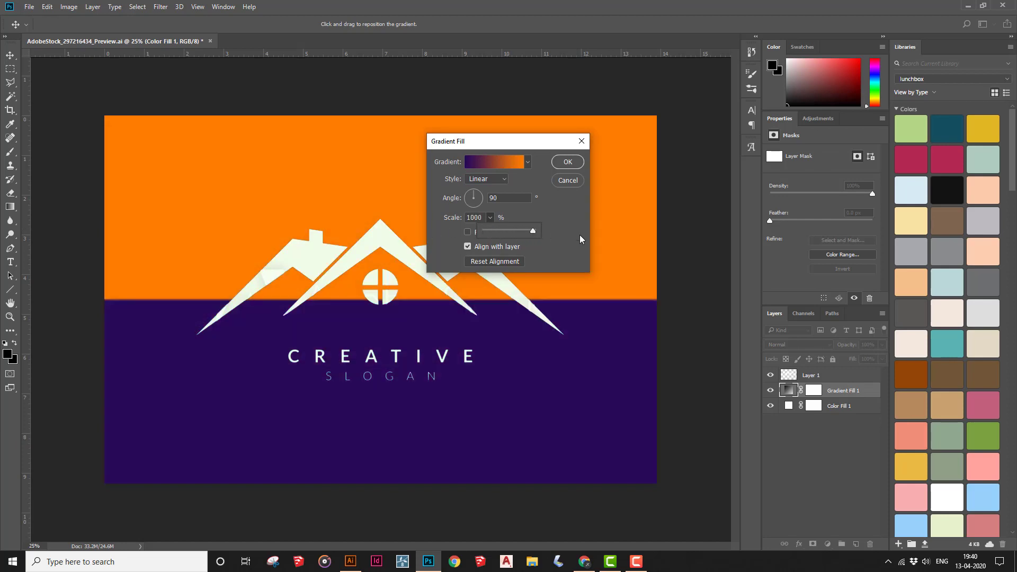
pyautogui.click(400, 222)
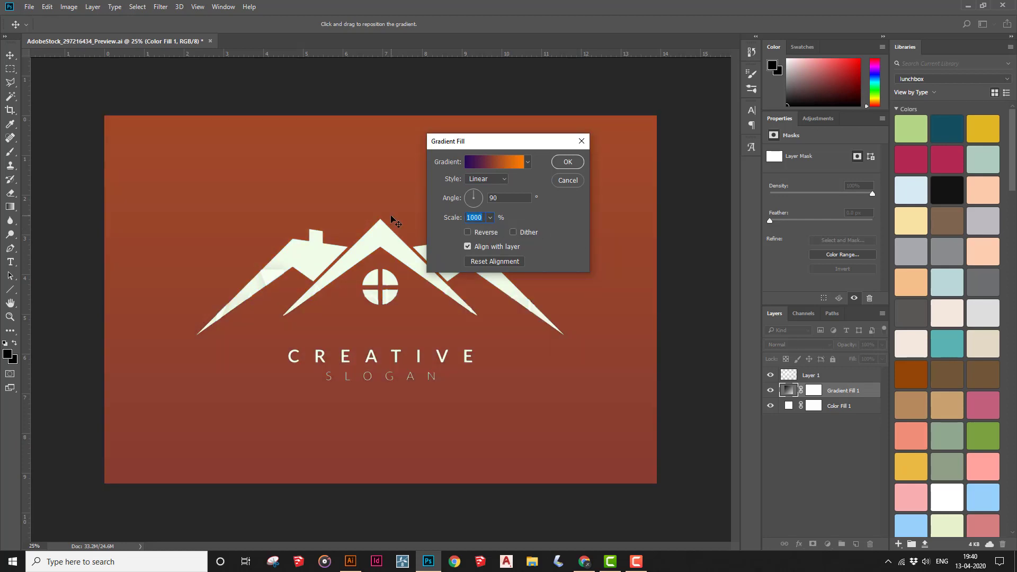
pyautogui.write('100')
pyautogui.click(577, 166)
pyautogui.press('w')
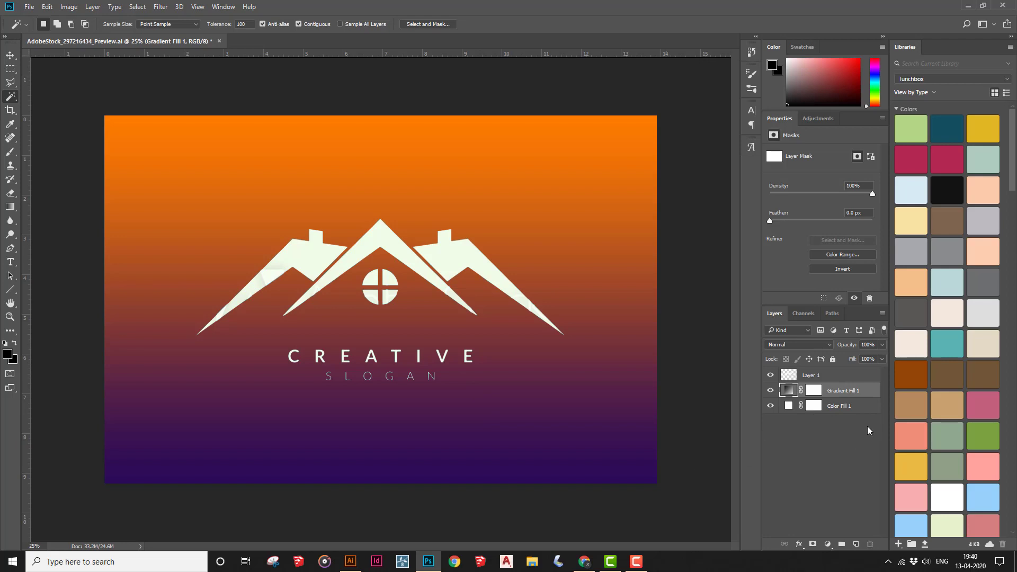
# Step: Select both side roofs, the central roof and the window panes on the logo layer with the Magic Wand
pyautogui.click(863, 378)
pyautogui.scroll(4, 281, 303)
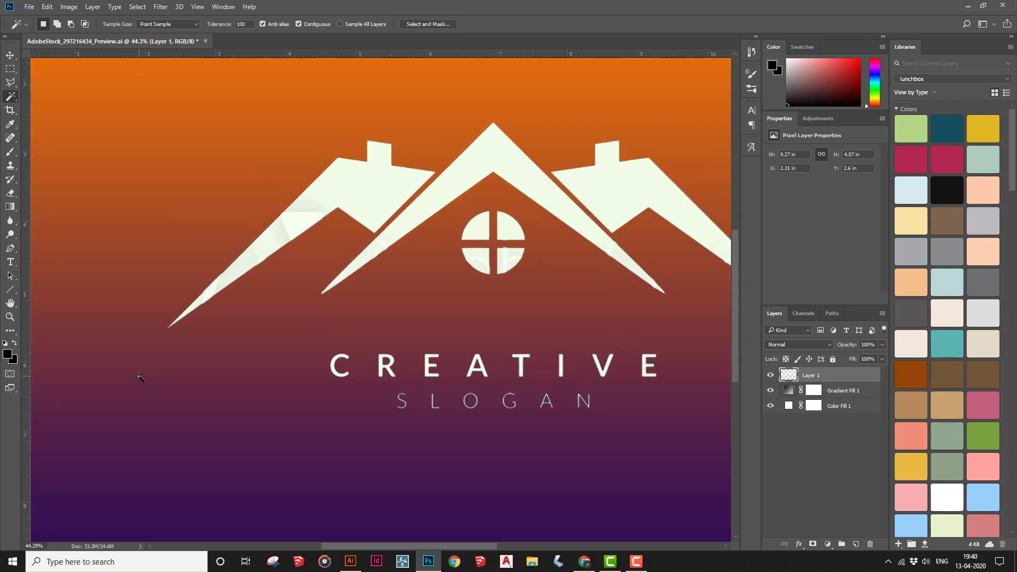
pyautogui.scroll(4, 256, 295)
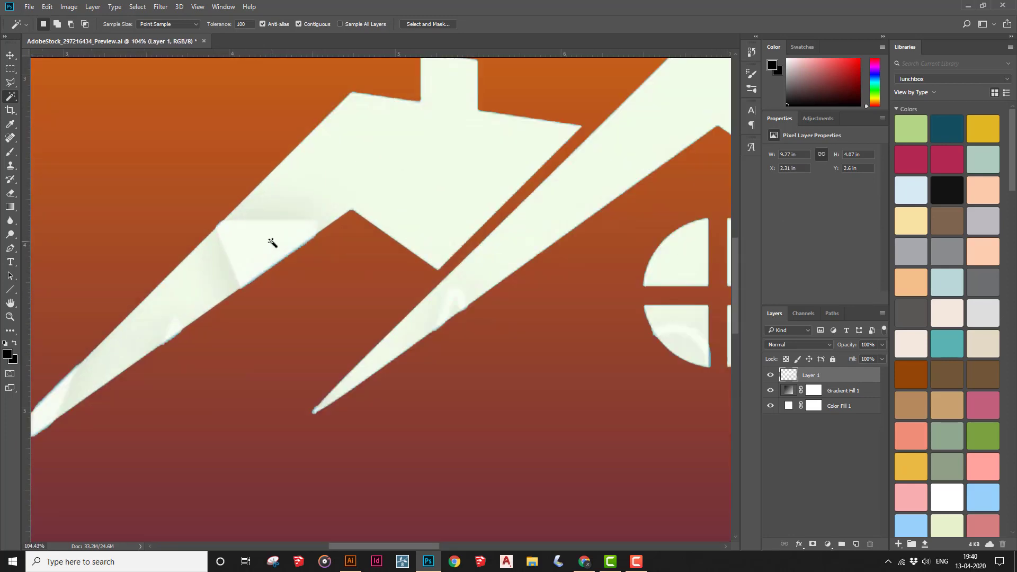
pyautogui.scroll(-1, 229, 294)
pyautogui.scroll(-2, 229, 294)
pyautogui.scroll(-2, 371, 296)
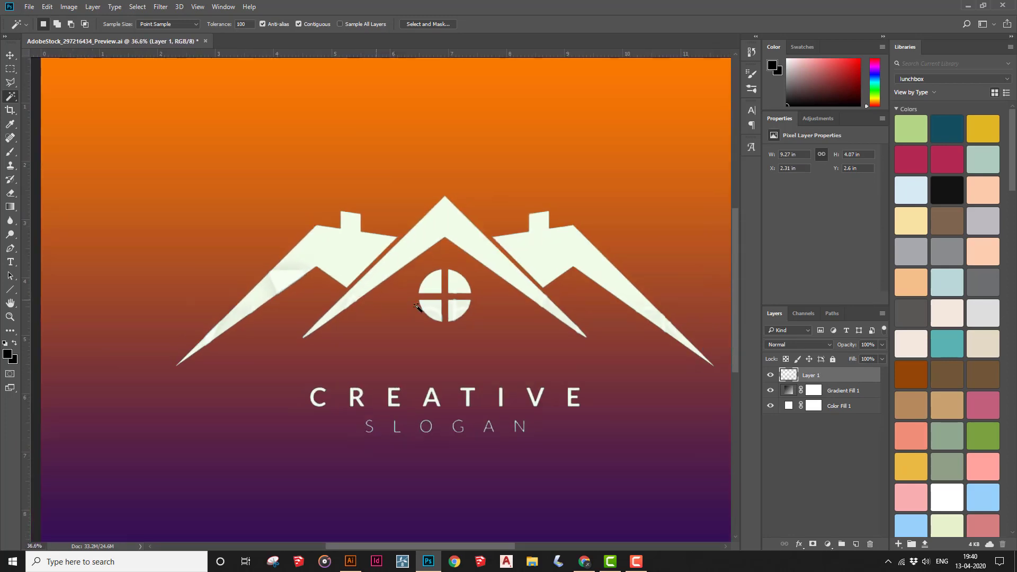
pyautogui.scroll(2, 662, 312)
pyautogui.scroll(-2, 560, 252)
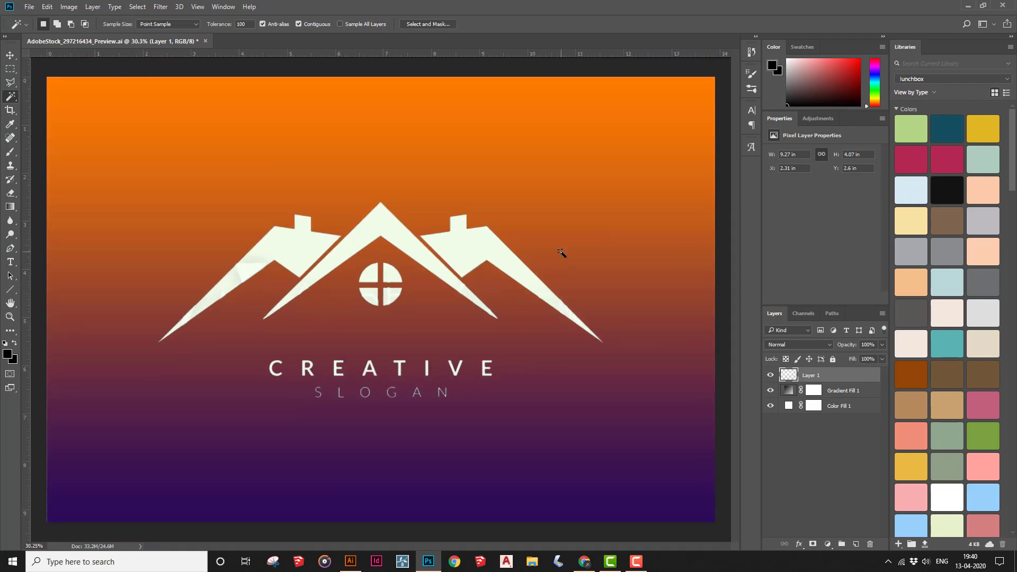
pyautogui.click(269, 250)
pyautogui.keyDown('shift'); pyautogui.click(393, 239); pyautogui.keyUp('shift')
pyautogui.keyDown('shift'); pyautogui.click(385, 296); pyautogui.keyUp('shift')
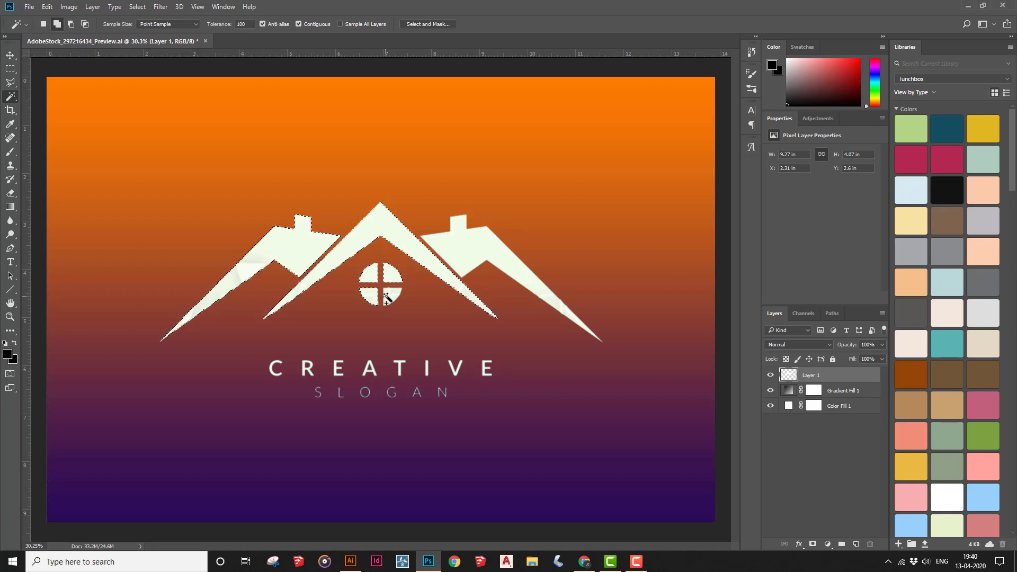
pyautogui.keyDown('shift'); pyautogui.click(461, 250); pyautogui.keyUp('shift')
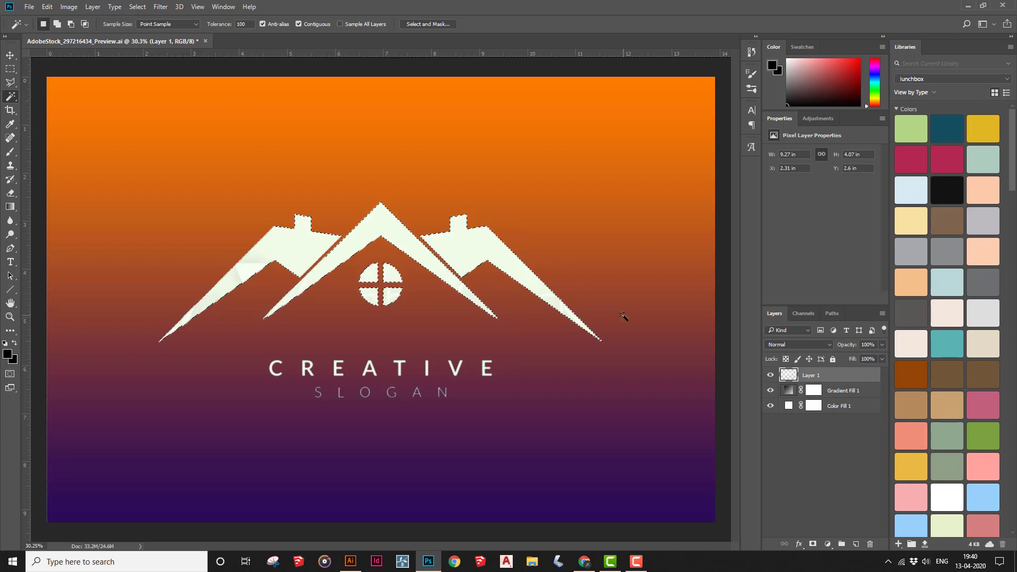
# Step: Add a Solid Color fill layer in pale yellow over the selected house shapes
pyautogui.click(827, 544)
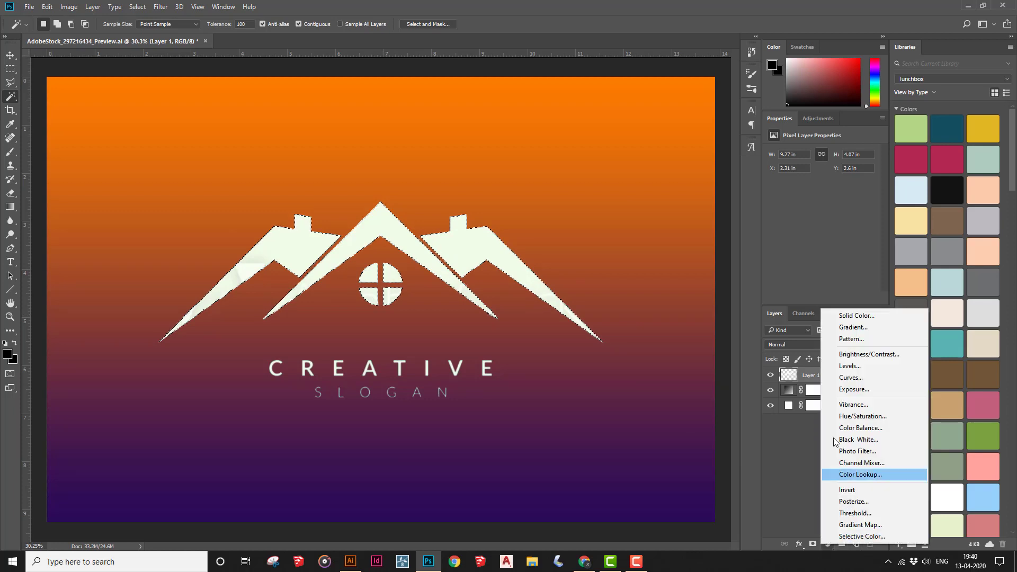
pyautogui.click(856, 316)
pyautogui.moveTo(373, 220)
pyautogui.mouseDown()
pyautogui.moveTo(372, 175)
pyautogui.moveTo(320, 101)
pyautogui.mouseUp()
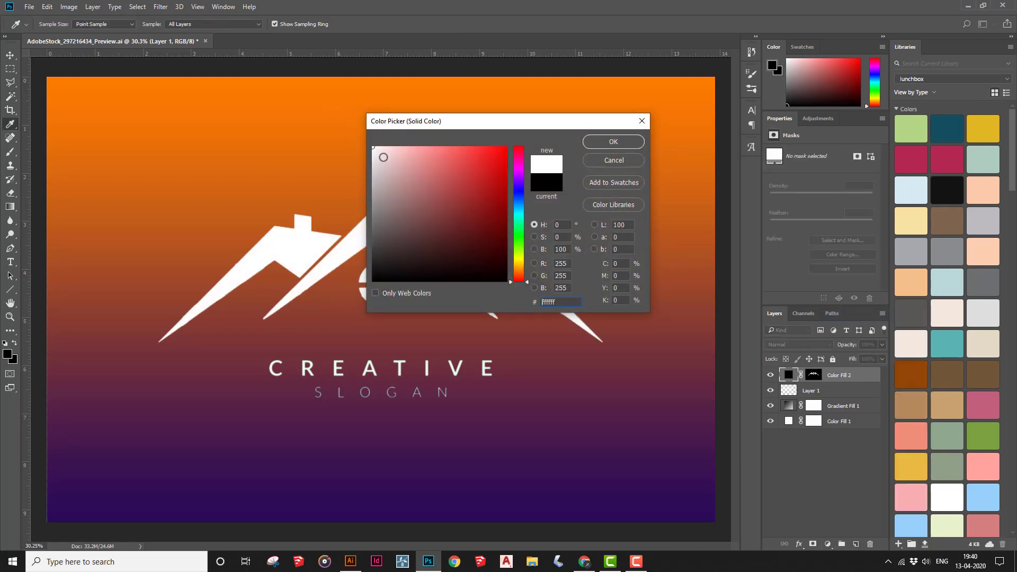
pyautogui.click(518, 256)
pyautogui.moveTo(380, 150)
pyautogui.mouseDown()
pyautogui.moveTo(405, 153)
pyautogui.moveTo(387, 151)
pyautogui.moveTo(397, 150)
pyautogui.mouseUp()
pyautogui.click(638, 143)
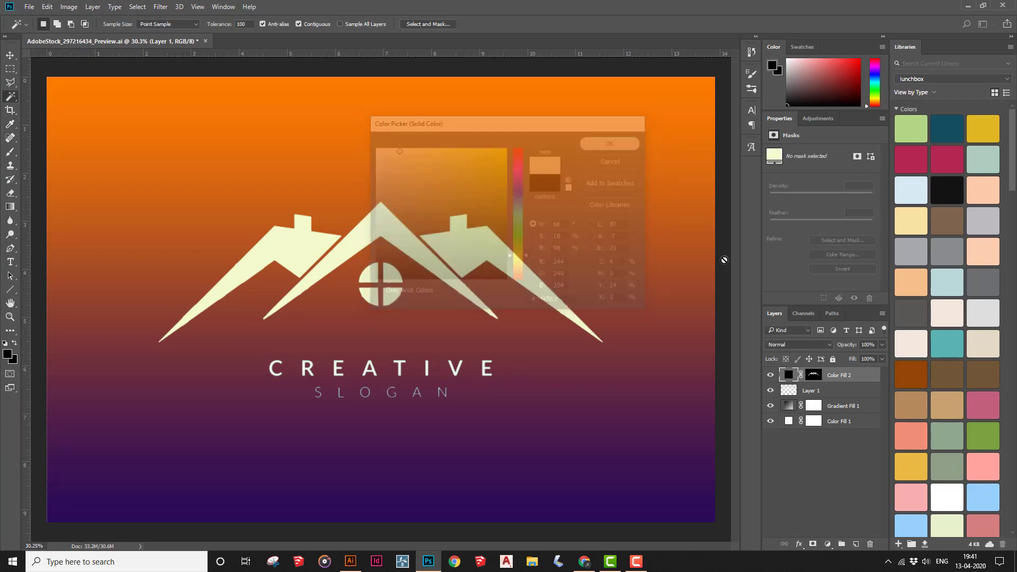
pyautogui.hotkey('ctrl', '-')
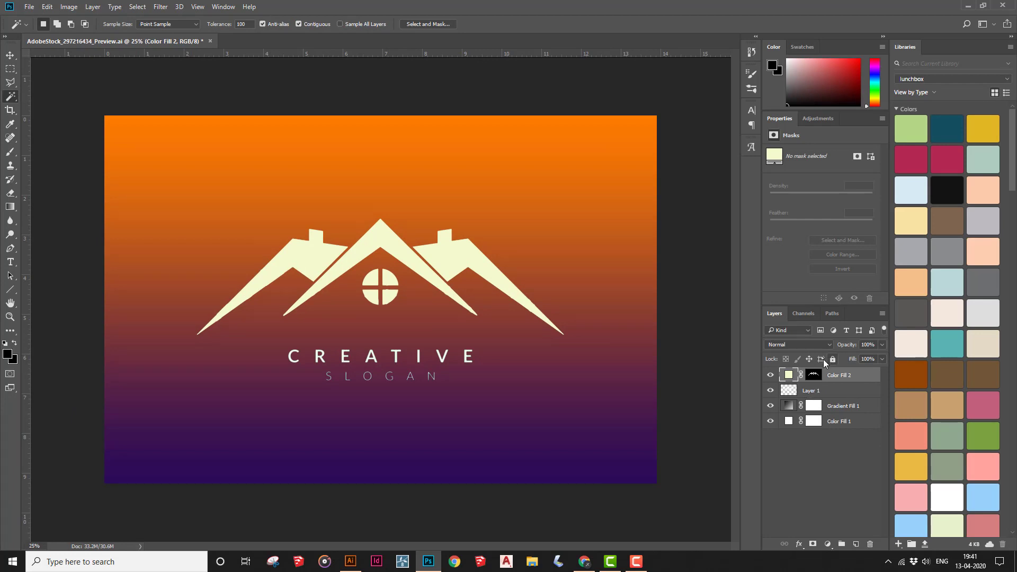
# Step: Marquee the horizontal gap between the window panes and delete the stray logo-layer pixels inside it
pyautogui.scroll(8, 331, 297)
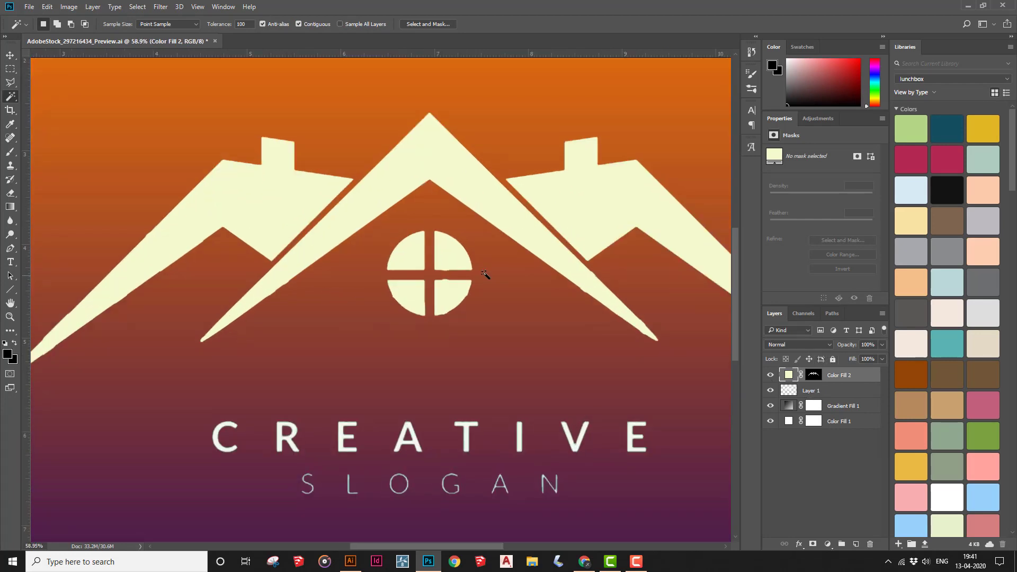
pyautogui.scroll(6, 484, 274)
pyautogui.scroll(2, 522, 399)
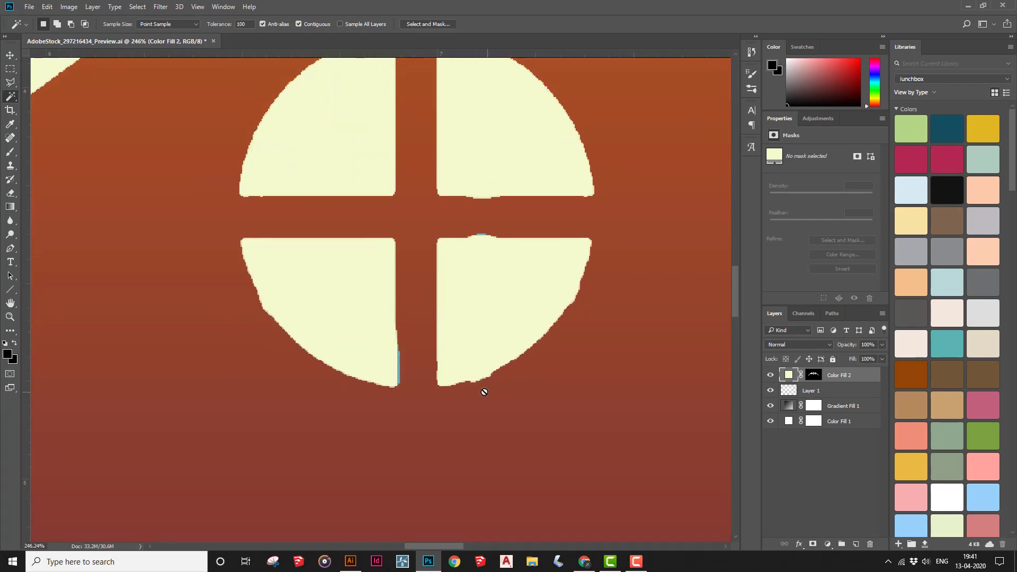
pyautogui.click(843, 392)
pyautogui.click(9, 68)
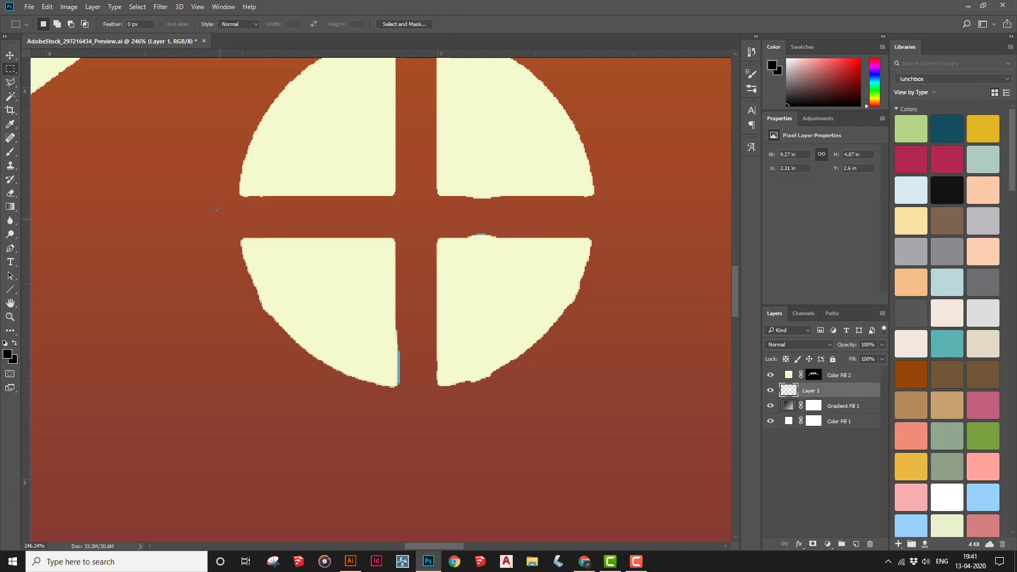
pyautogui.moveTo(209, 195)
pyautogui.mouseDown()
pyautogui.moveTo(342, 217)
pyautogui.moveTo(207, 180)
pyautogui.moveTo(201, 191)
pyautogui.mouseUp()
pyautogui.moveTo(494, 225); pyautogui.dragTo(618, 237)
pyautogui.click(849, 376)
pyautogui.press('Delete')
pyautogui.click(512, 213)
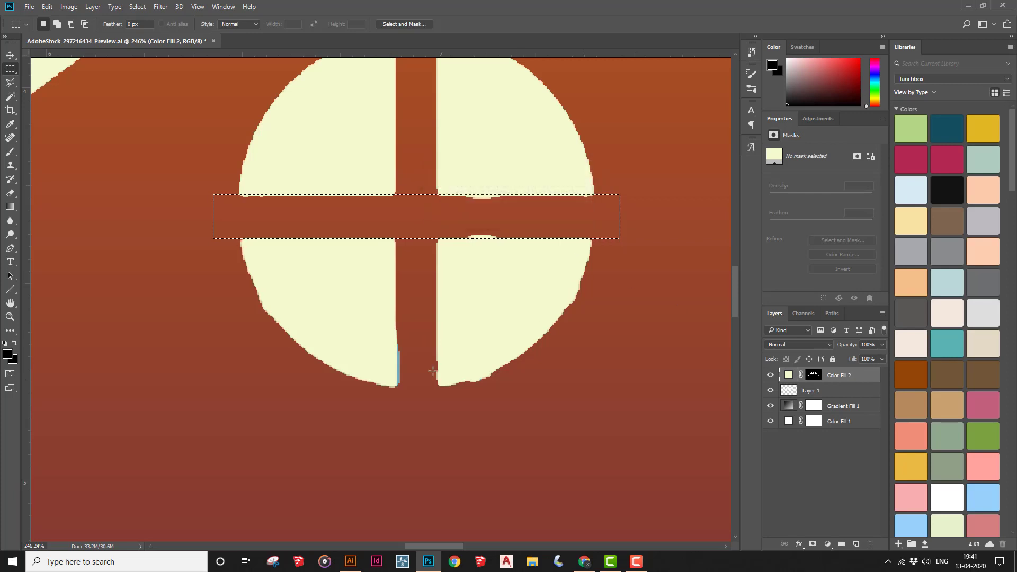
# Step: Rasterize the pale yellow fill layer covering the house shapes
pyautogui.click(837, 391)
pyautogui.click(852, 377)
pyautogui.rightClick(852, 376)
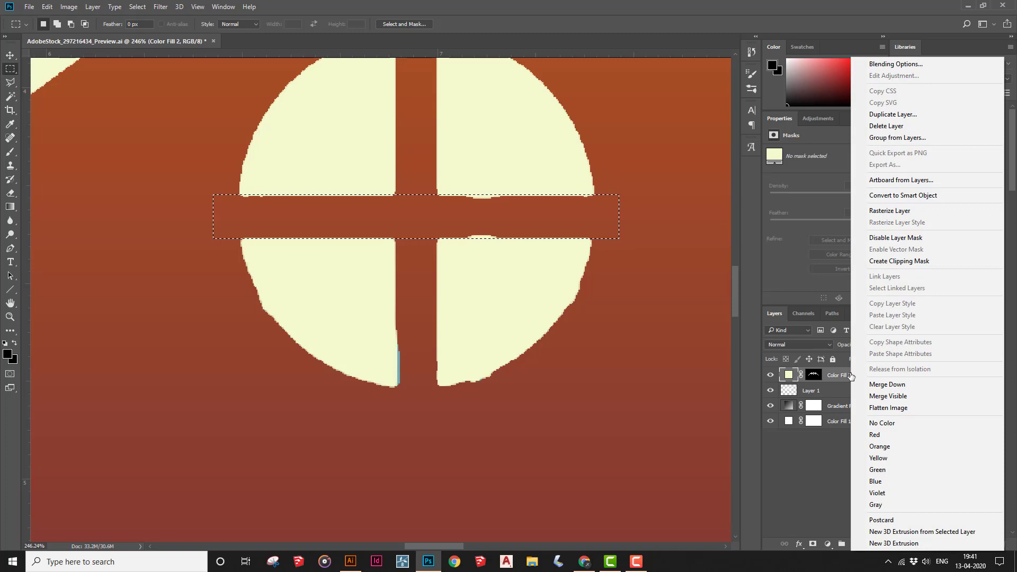
pyautogui.click(879, 211)
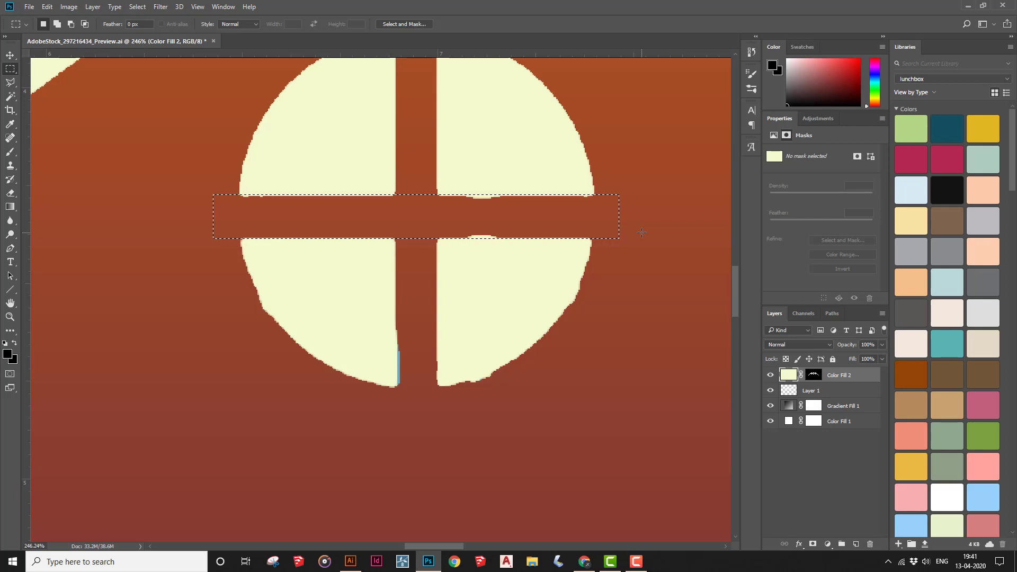
# Step: Clear the marquee around the window gap and make the logo layer active again
pyautogui.scroll(-4, 573, 268)
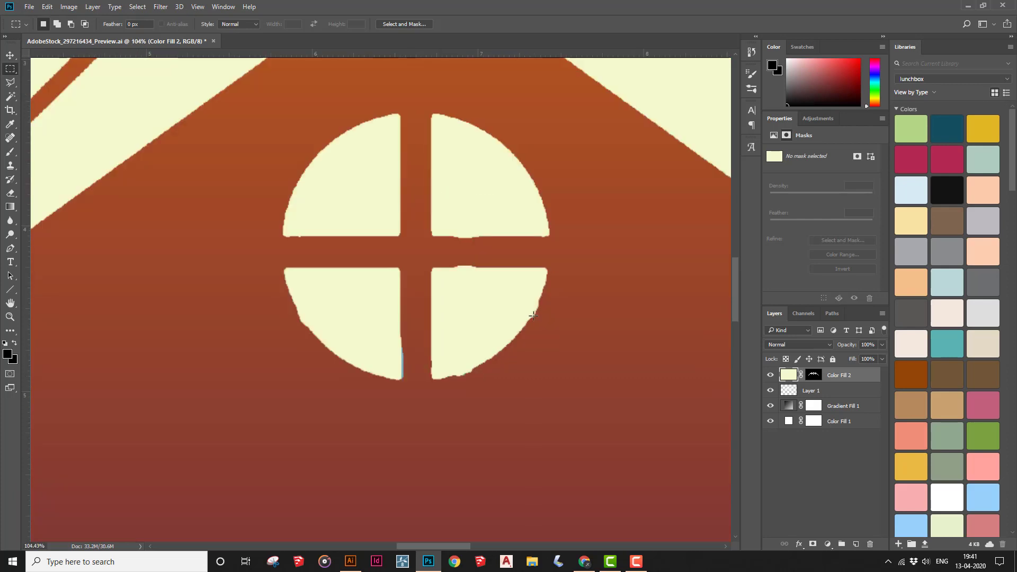
pyautogui.scroll(2, 510, 343)
pyautogui.click(848, 391)
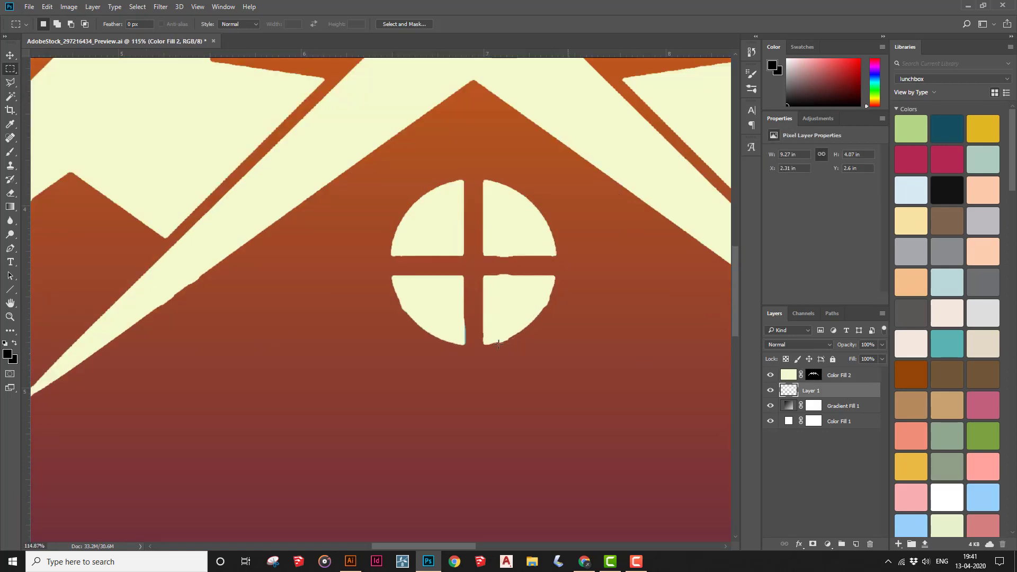
pyautogui.scroll(-3, 443, 326)
pyautogui.scroll(-3, 274, 334)
pyautogui.scroll(-1, 274, 333)
pyautogui.scroll(1, 275, 333)
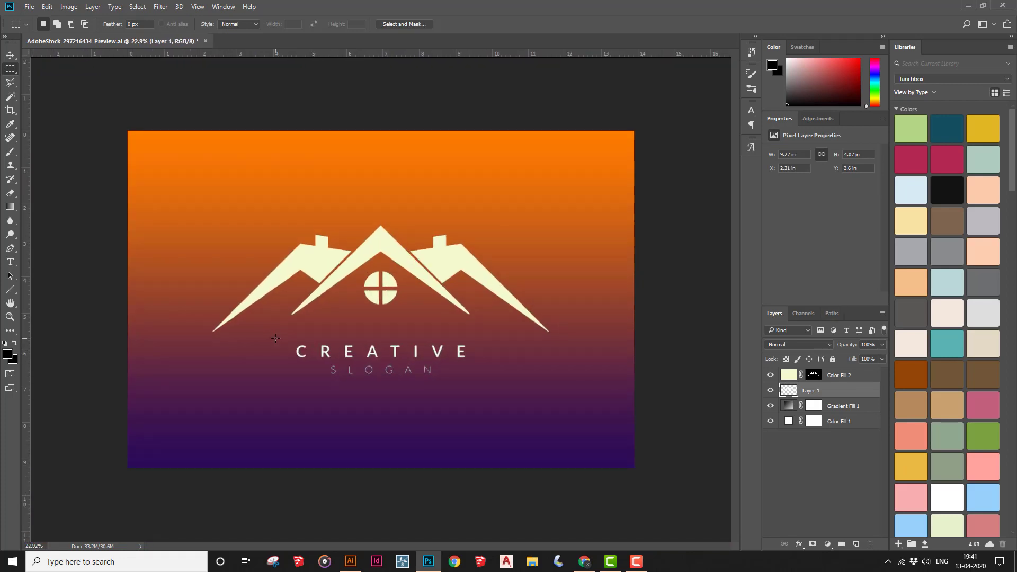
# Step: Save the artwork to the Desktop as a JPEG named 1.jpg
pyautogui.hotkey('ctrl', 'shift', 's')
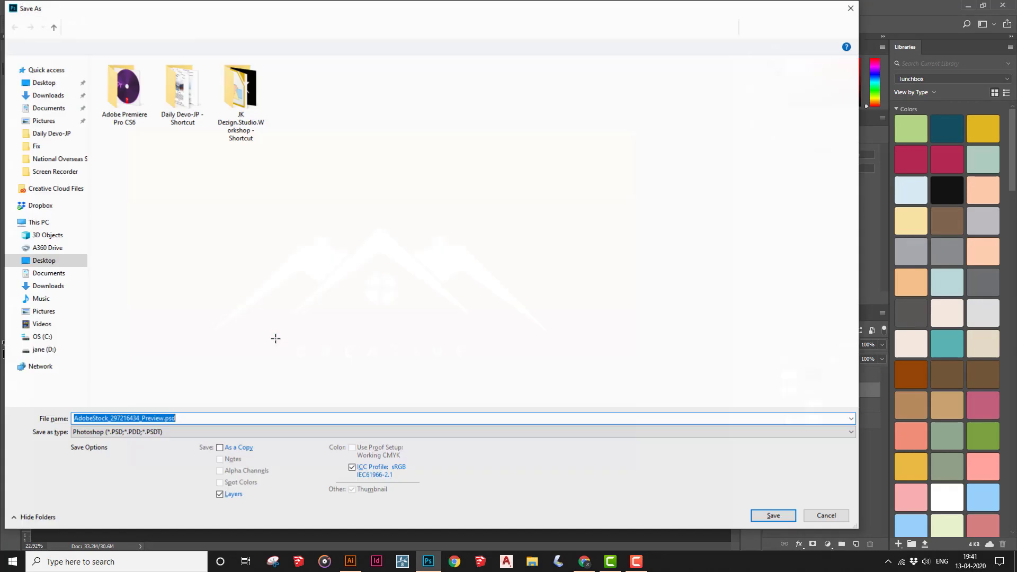
pyautogui.press('BackSpace')
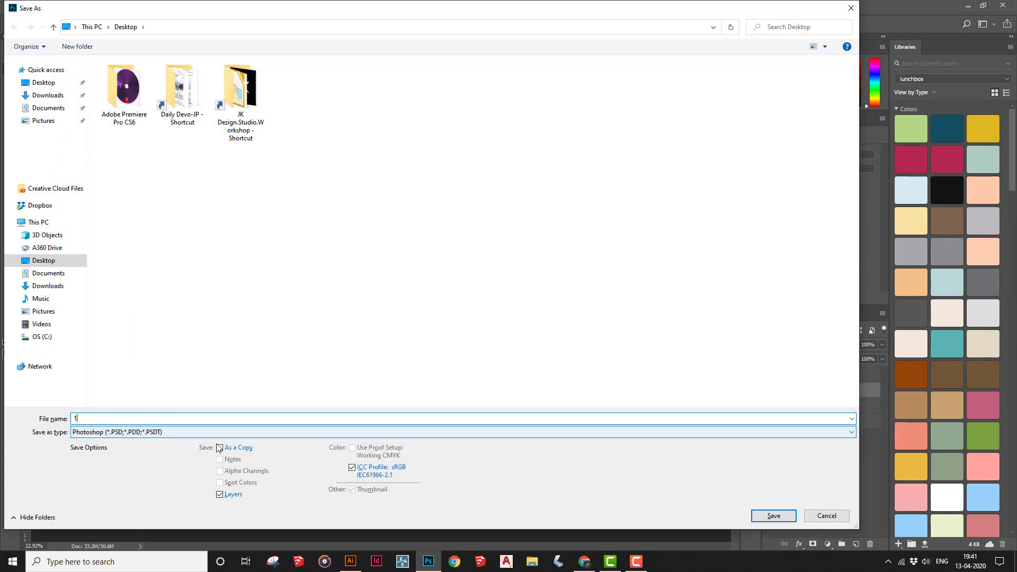
pyautogui.click(212, 433)
pyautogui.click(212, 333)
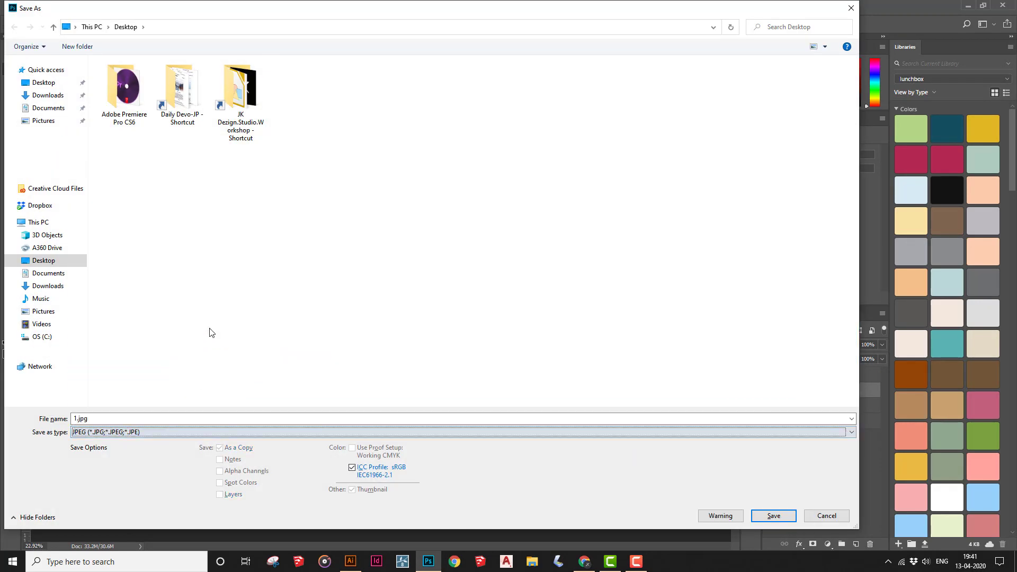
pyautogui.click(60, 85)
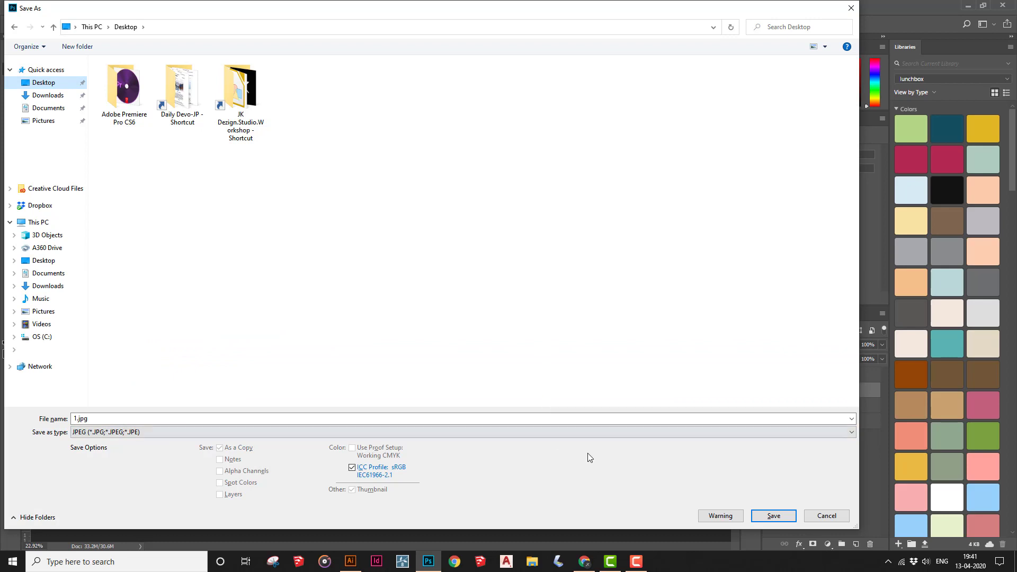
pyautogui.click(791, 522)
# Step: Set the JPEG quality to Maximum, 12, and confirm the export with the Baseline ("Standard") format
pyautogui.click(513, 181)
pyautogui.click(512, 205)
pyautogui.click(517, 179)
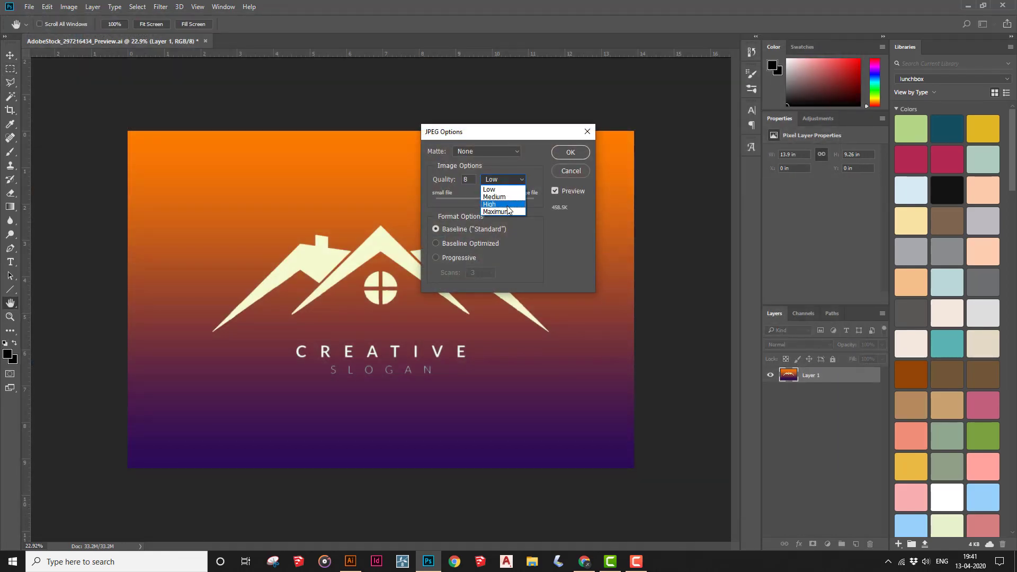
pyautogui.click(509, 214)
pyautogui.moveTo(521, 199); pyautogui.dragTo(546, 200)
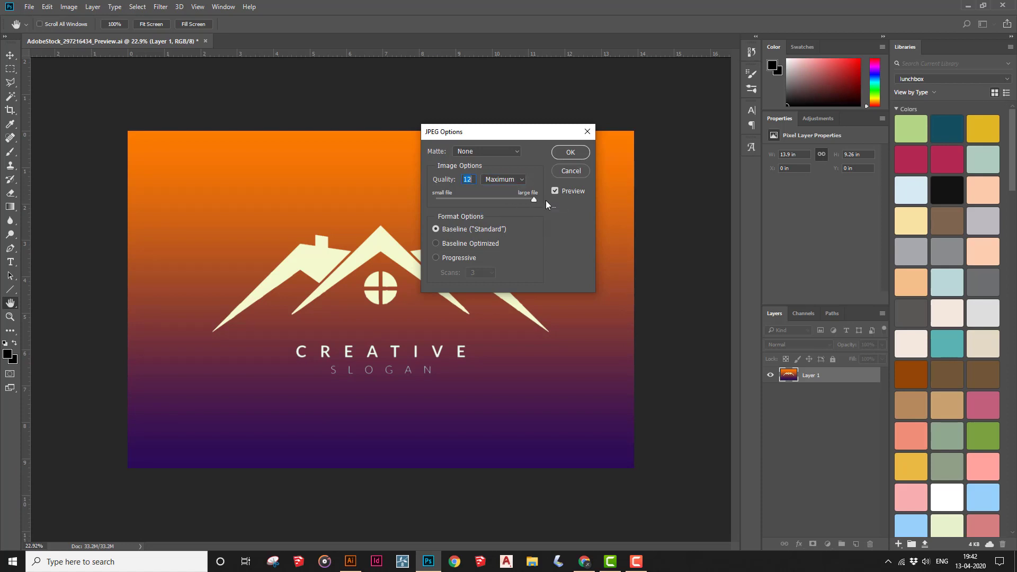
pyautogui.click(583, 154)
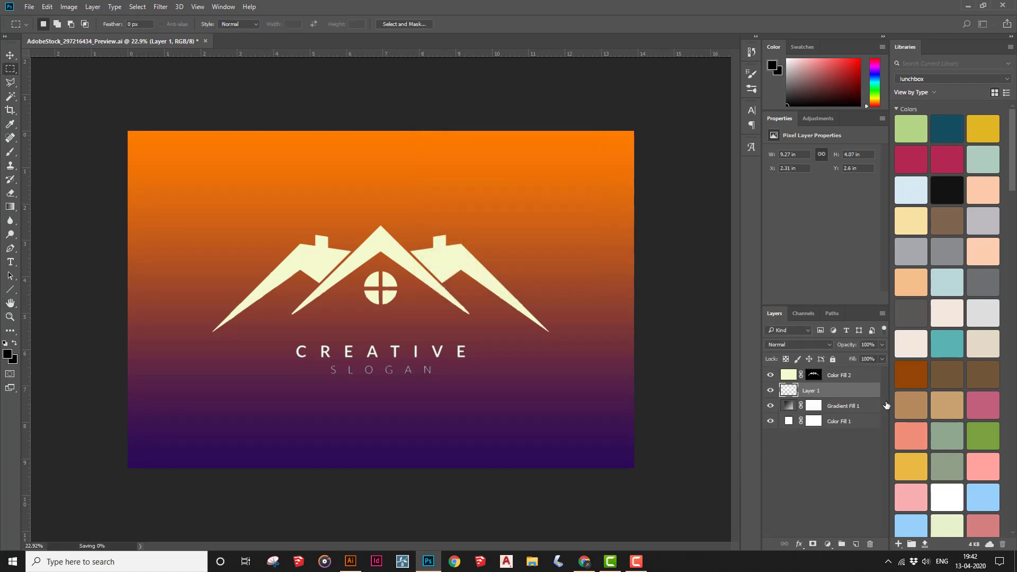
# Step: Minimize Photoshop and switch to Chrome's Google Images results for architectural logos watermark
pyautogui.click(974, 4)
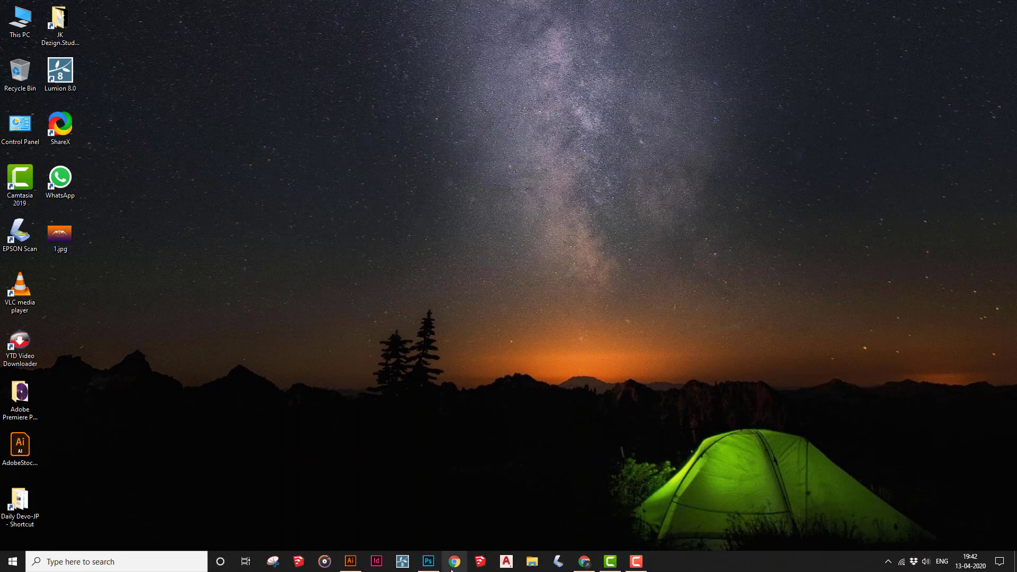
pyautogui.click(584, 561)
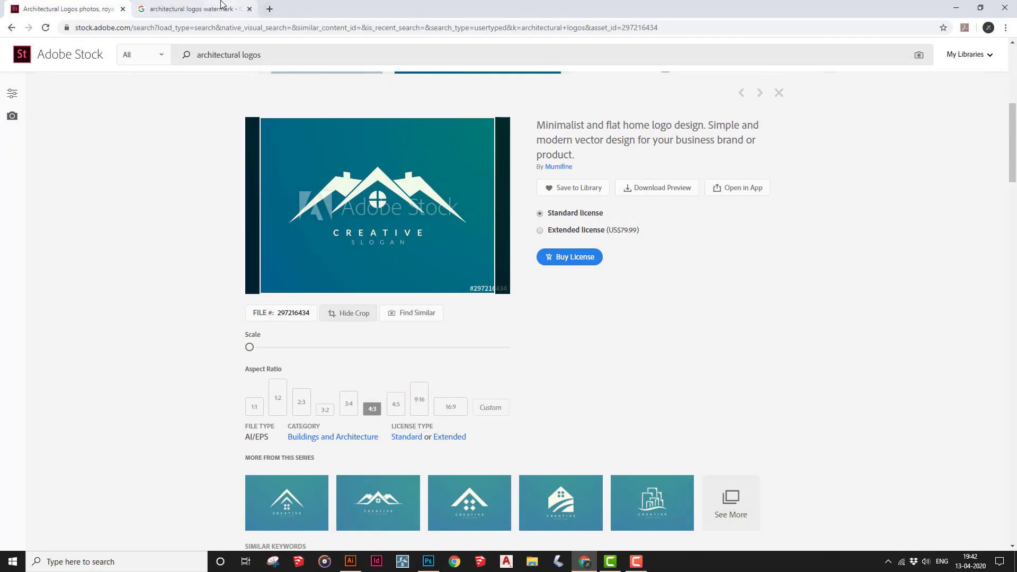
pyautogui.click(191, 9)
pyautogui.scroll(10, 254, 48)
pyautogui.scroll(2, 223, 51)
# Step: Search Google Images for "wallpaper blue high definition"
pyautogui.click(231, 60)
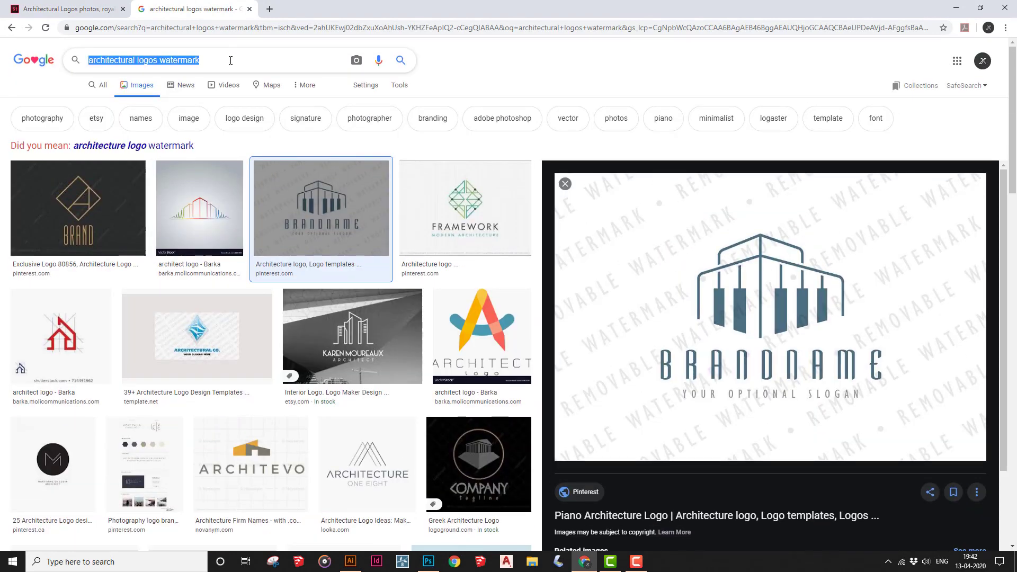
pyautogui.write('wa')
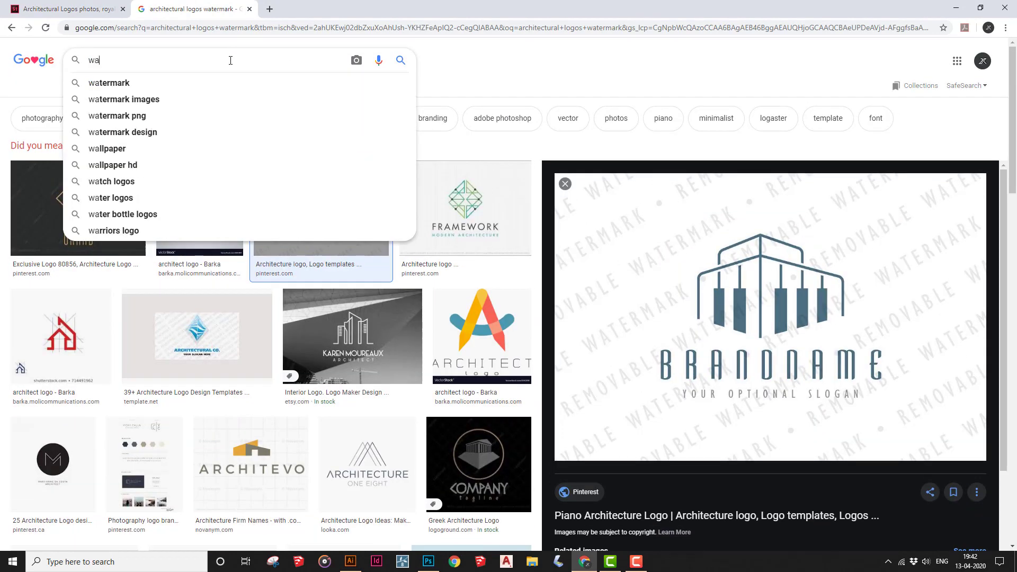
pyautogui.write('llpape')
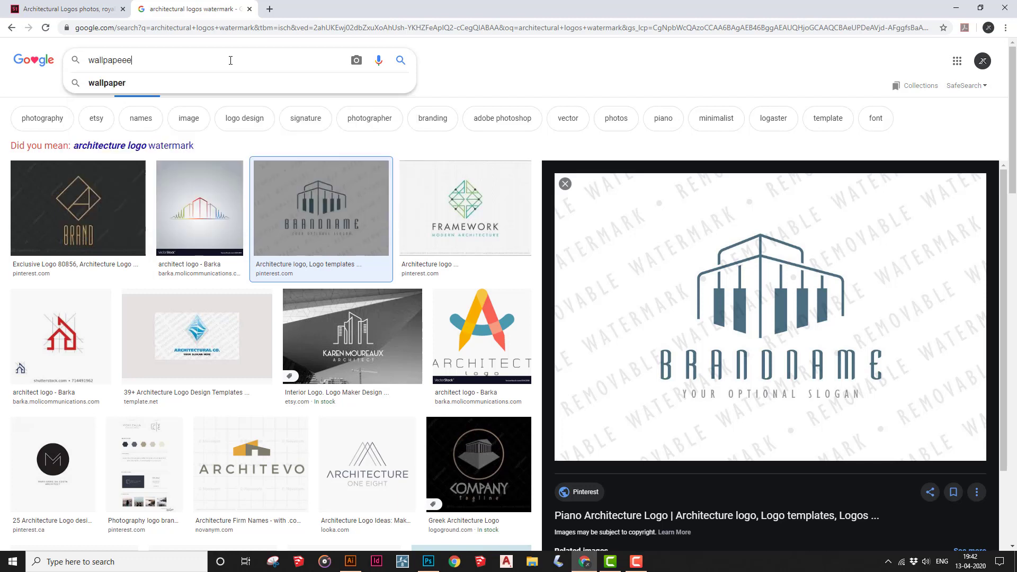
pyautogui.write('r ')
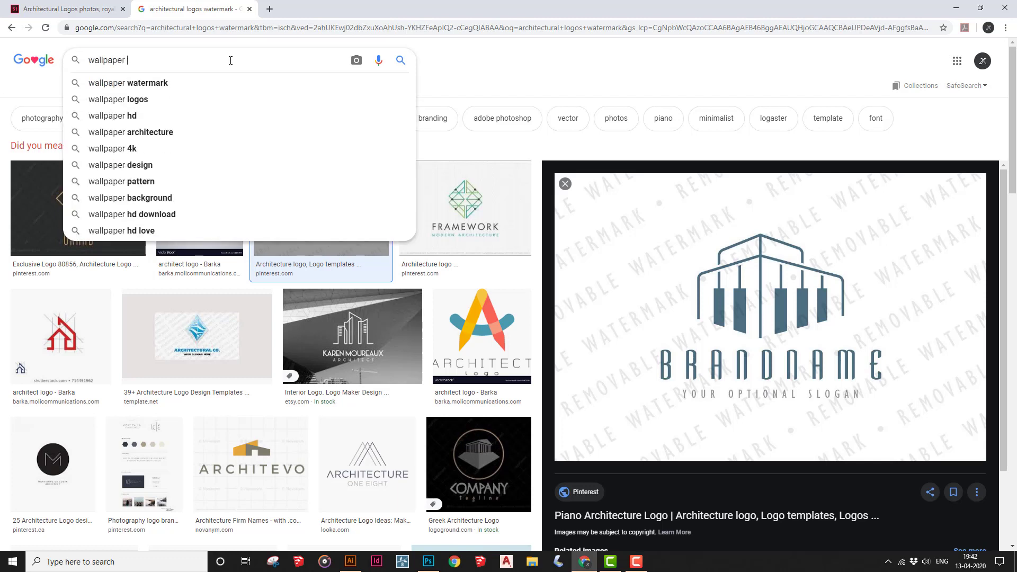
pyautogui.write('blue h')
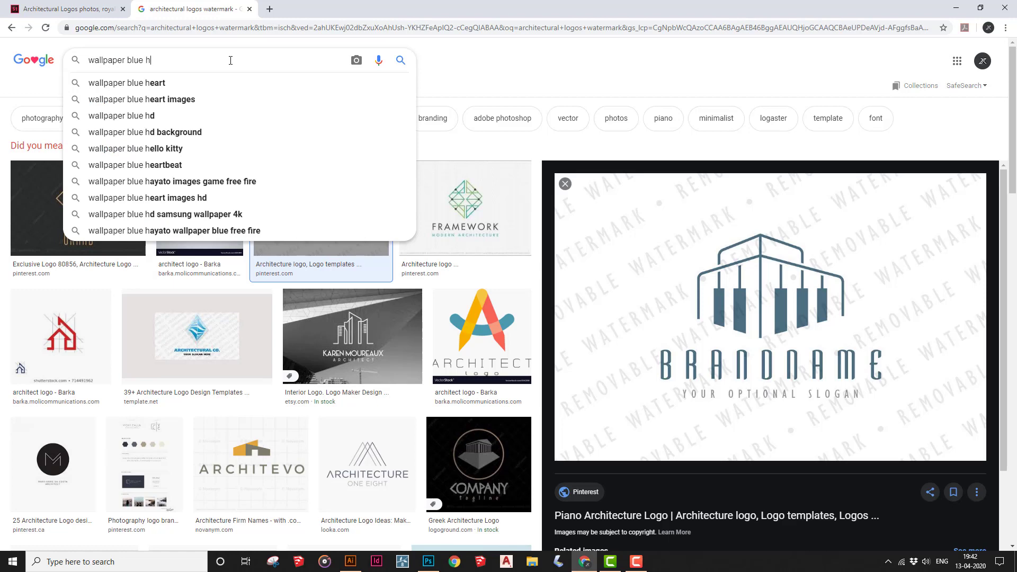
pyautogui.write('igh definition')
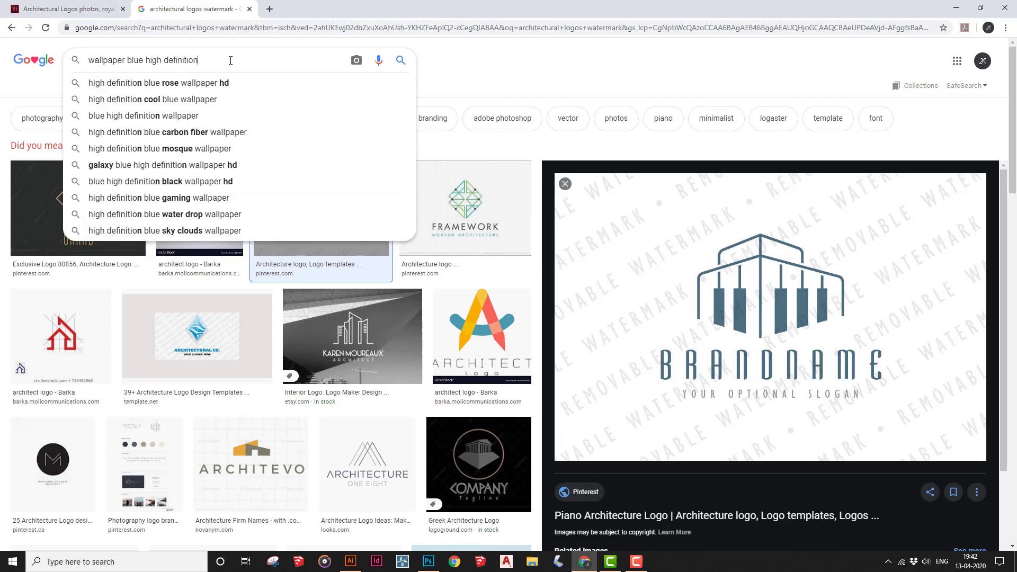
pyautogui.press('Return')
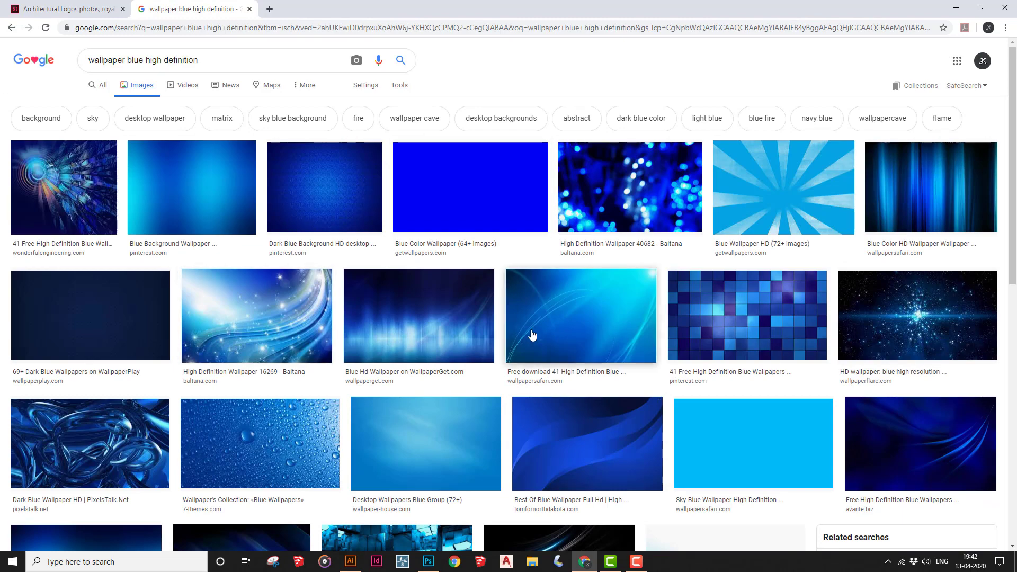
# Step: Open the source page of the Baltana blue gradient wallpaper from the image results and download it in its original resolution
pyautogui.scroll(-3, 46, 312)
pyautogui.scroll(-5, 52, 310)
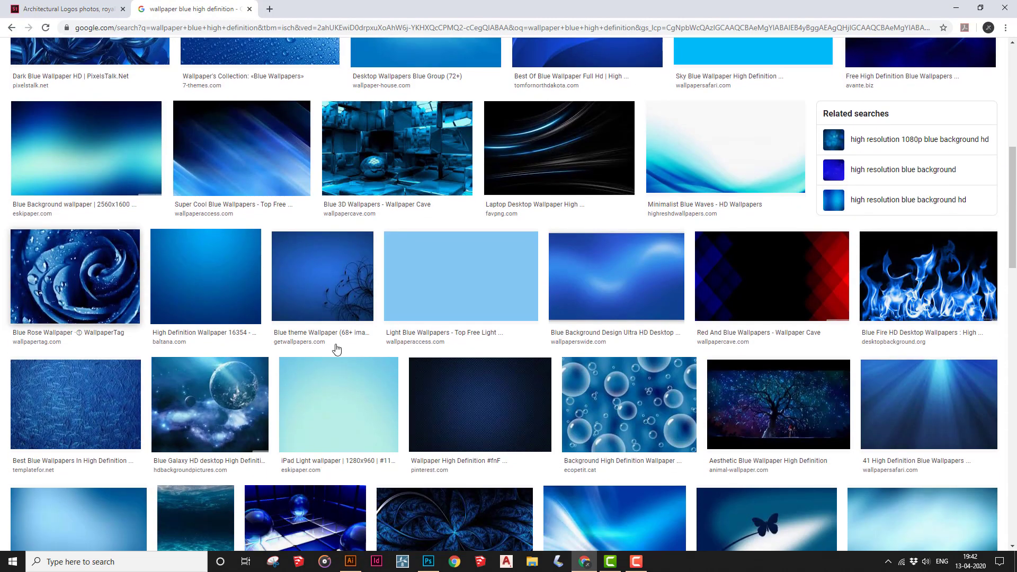
pyautogui.click(189, 275)
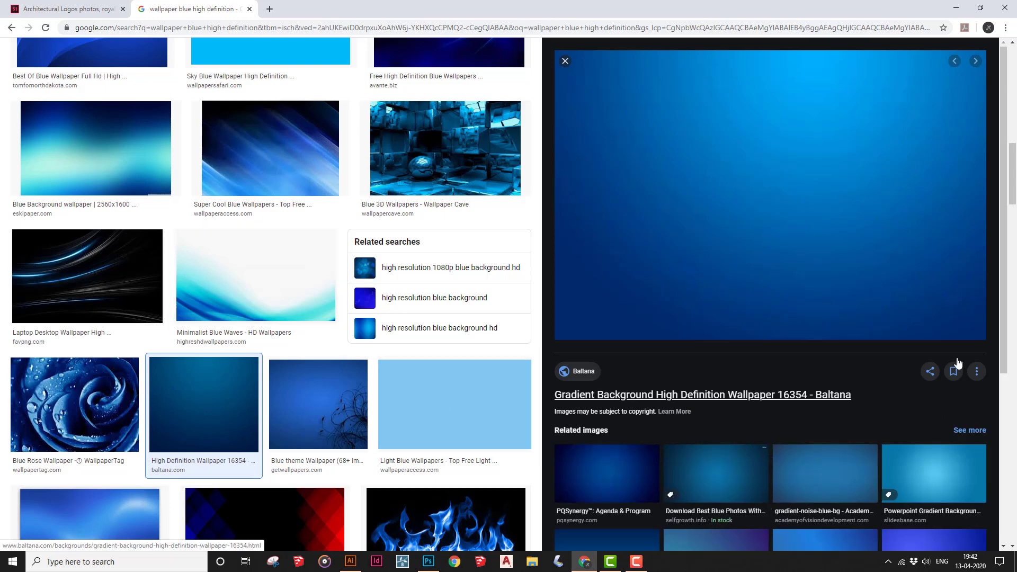
pyautogui.click(797, 401)
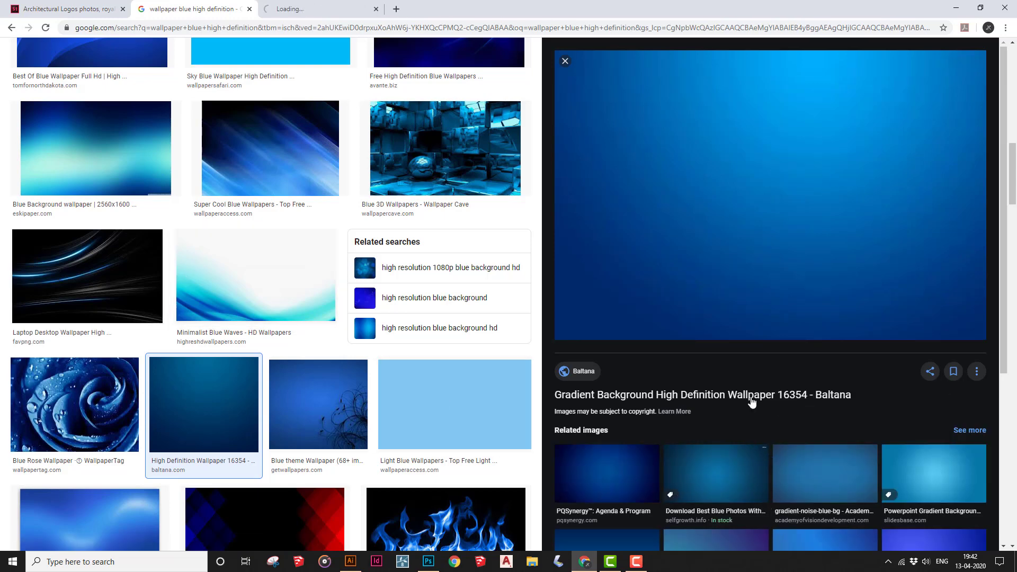
pyautogui.click(342, 4)
pyautogui.scroll(-10, 520, 404)
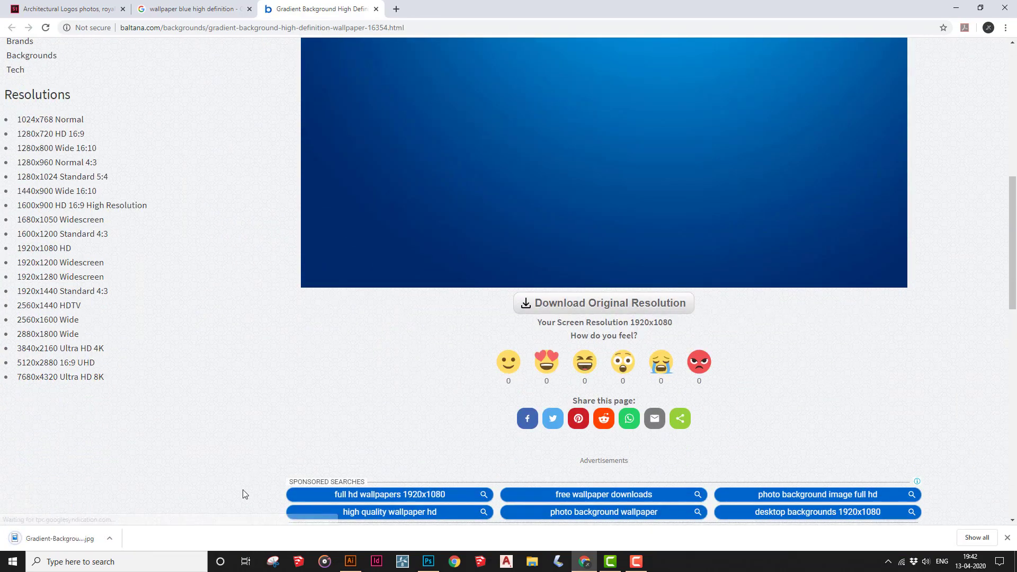
# Step: Show the downloaded wallpaper in its folder and place it in the Photoshop logo document directly beneath the Color Fill 2 layer
pyautogui.click(109, 538)
pyautogui.click(132, 521)
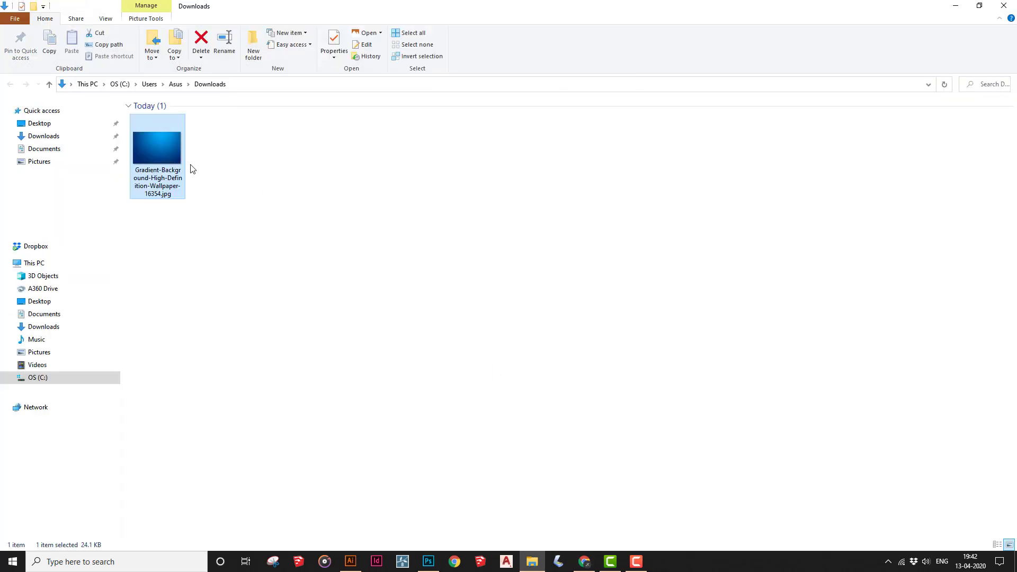
pyautogui.moveTo(140, 141); pyautogui.dragTo(671, 463)
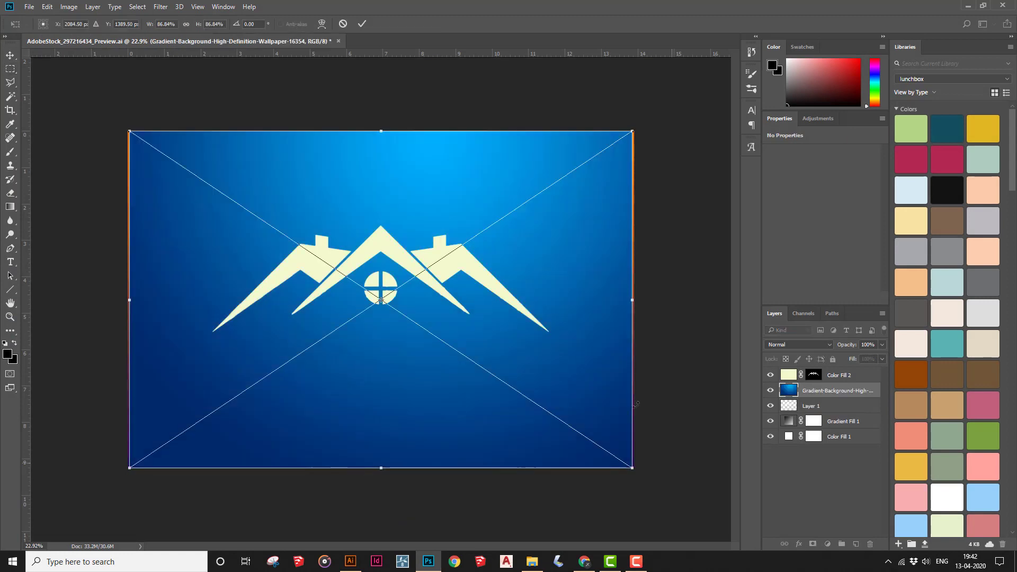
pyautogui.click(362, 25)
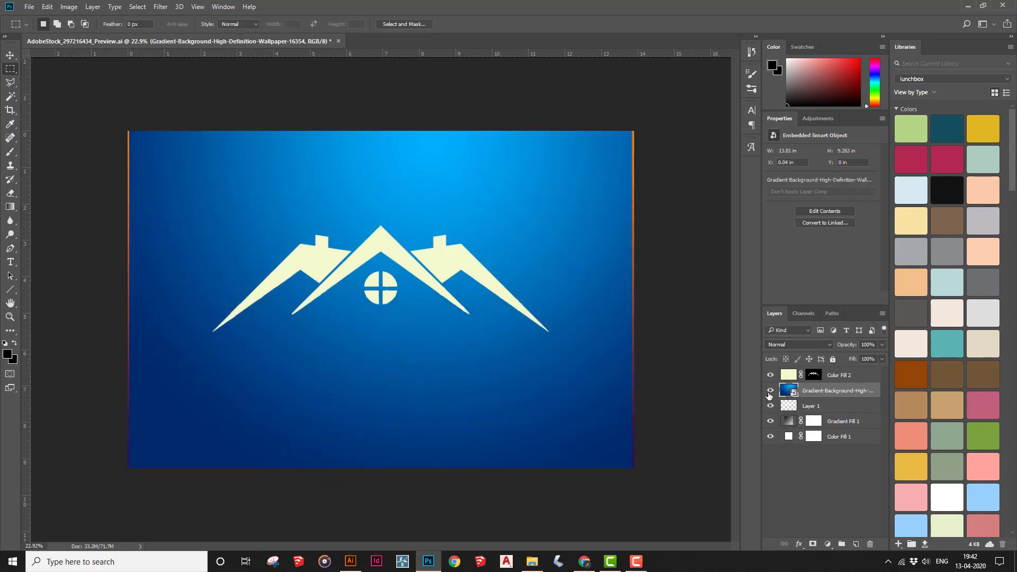
# Step: Hide the Gradient Fill 1 layer and move the wallpaper layer below Layer 1
pyautogui.click(771, 421)
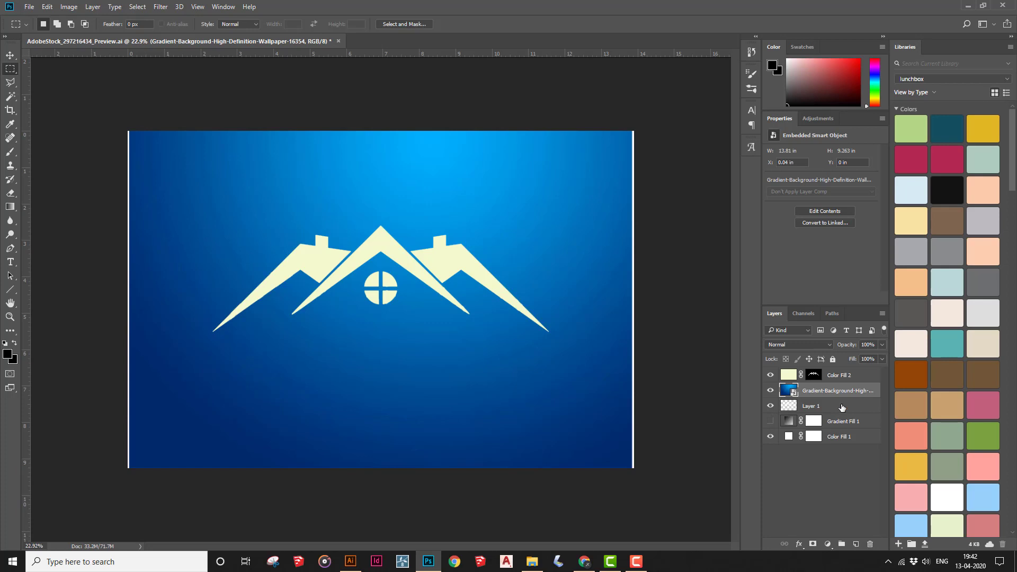
pyautogui.moveTo(847, 395); pyautogui.dragTo(853, 416)
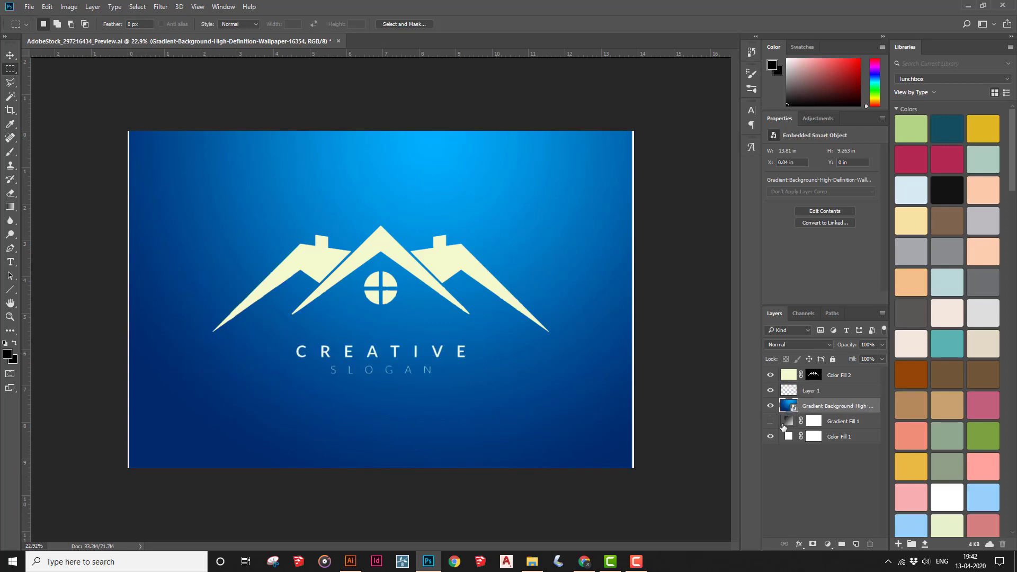
# Step: Enlarge the wallpaper to about 14.26 by 9.57 in so it extends past all edges of the canvas
pyautogui.click(10, 55)
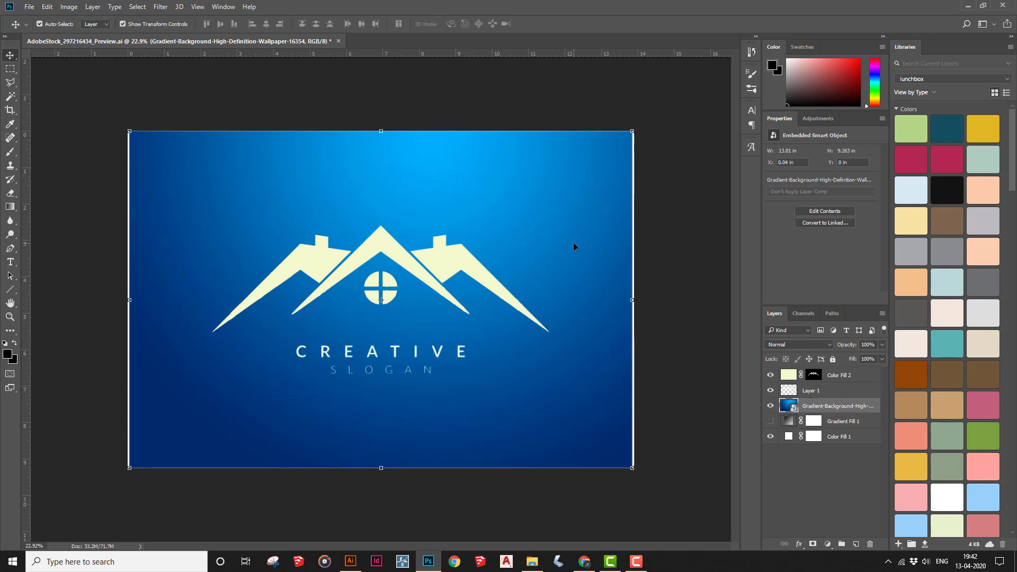
pyautogui.moveTo(634, 470); pyautogui.dragTo(638, 472)
pyautogui.moveTo(128, 127); pyautogui.dragTo(119, 124)
pyautogui.click(361, 23)
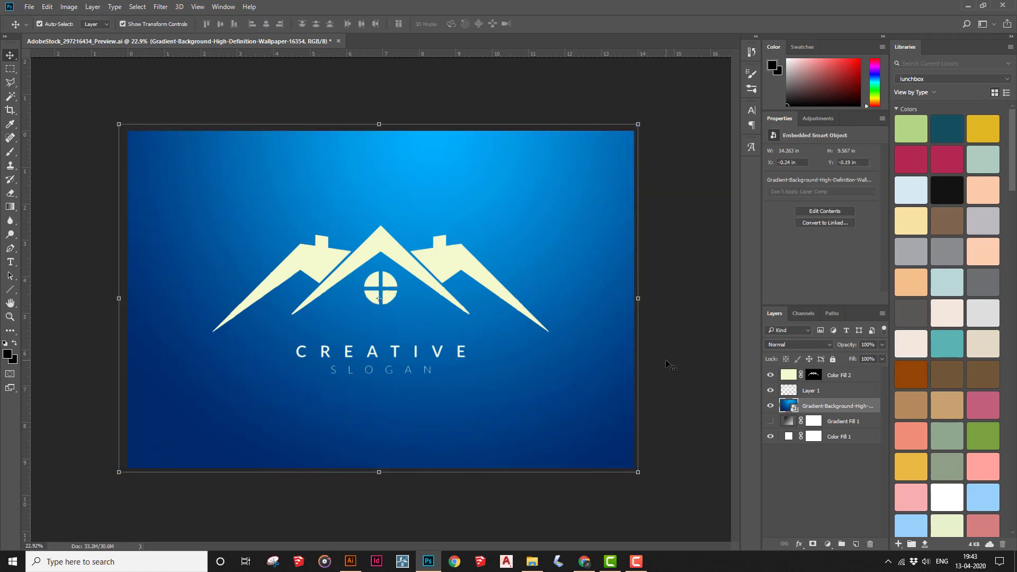
pyautogui.click(671, 366)
pyautogui.scroll(3, 523, 397)
pyautogui.scroll(-5, 577, 434)
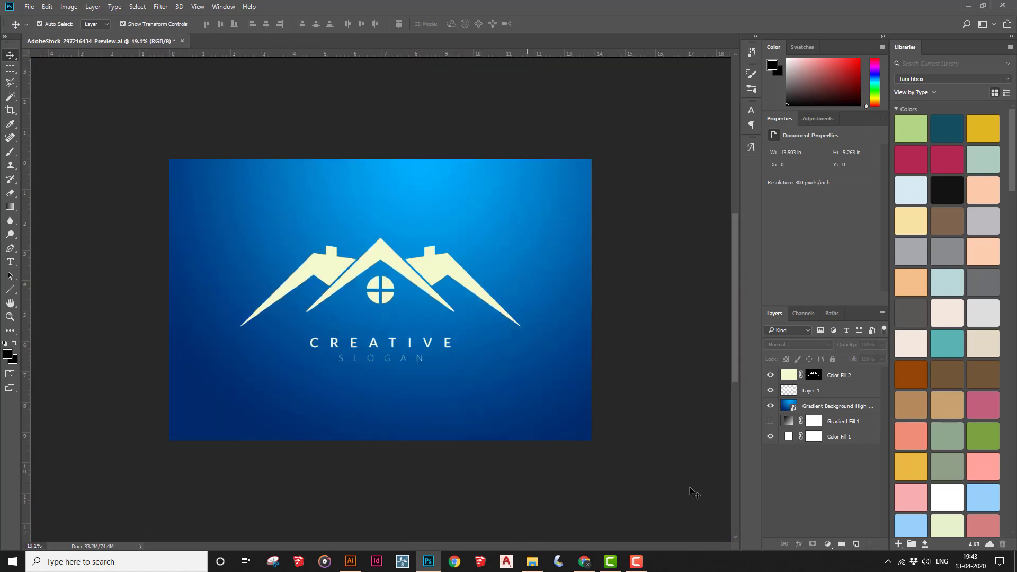
pyautogui.scroll(2, 244, 355)
# Step: Lower the opacity of the wallpaper layer to lighten the blue background
pyautogui.click(825, 404)
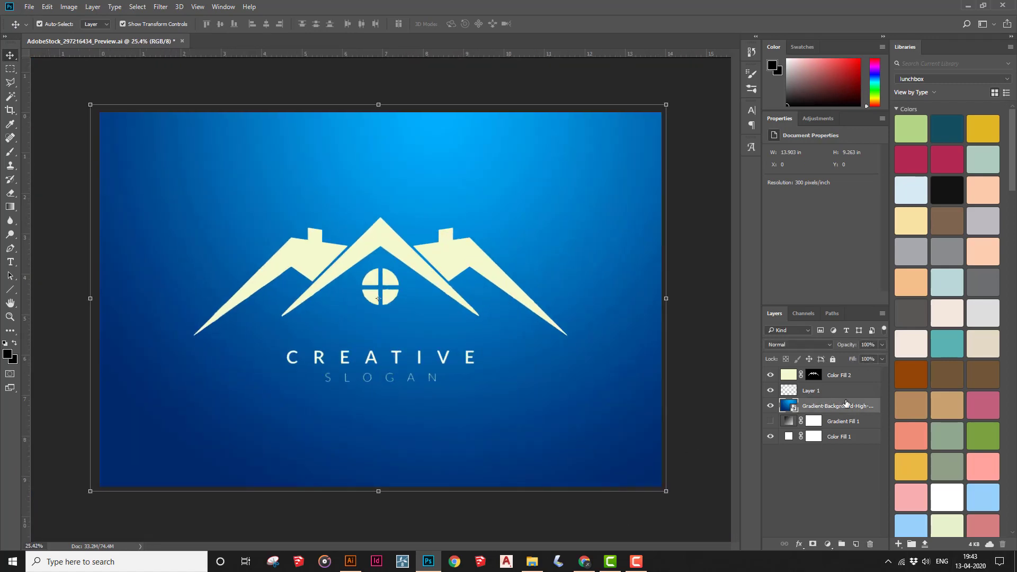
pyautogui.click(882, 345)
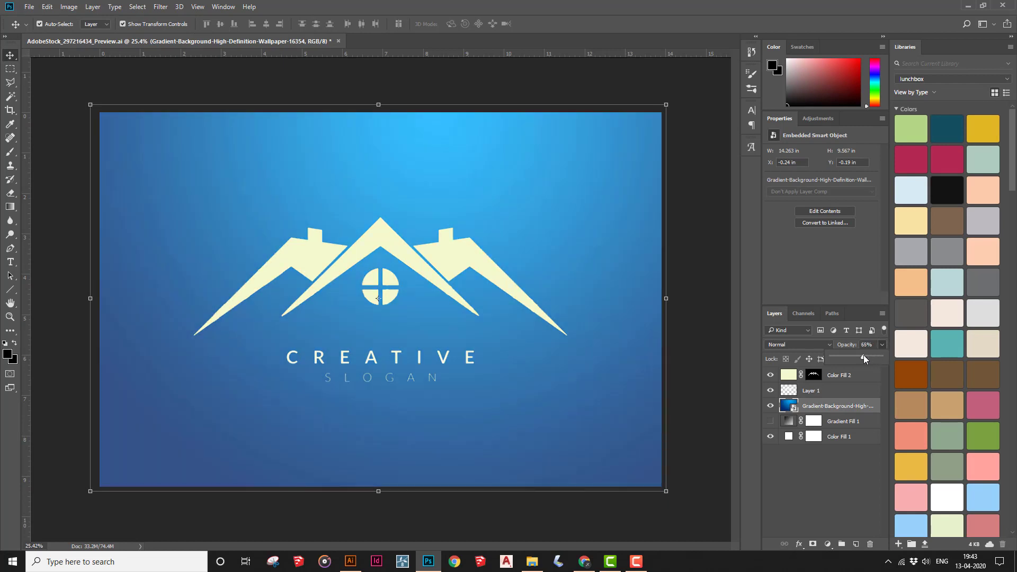
pyautogui.moveTo(864, 356); pyautogui.dragTo(869, 356)
pyautogui.click(722, 375)
pyautogui.hotkey('ctrl', '-')
pyautogui.hotkey('ctrl', '+')
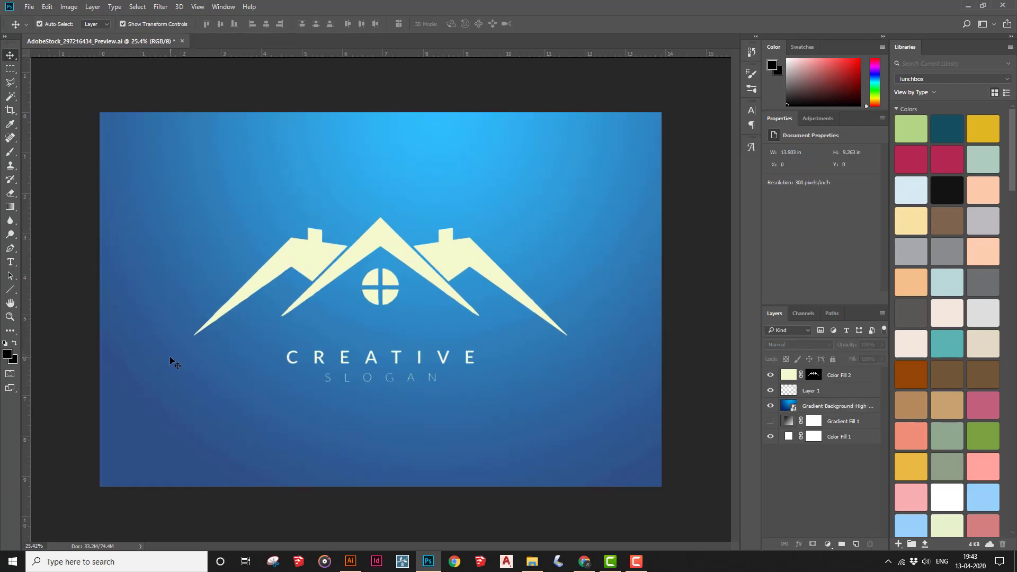
# Step: Save the artwork to the Desktop as a JPEG named 2, with Maximum quality 12 and the Baseline ("Standard") format
pyautogui.hotkey('ctrl', 'shift', 's')
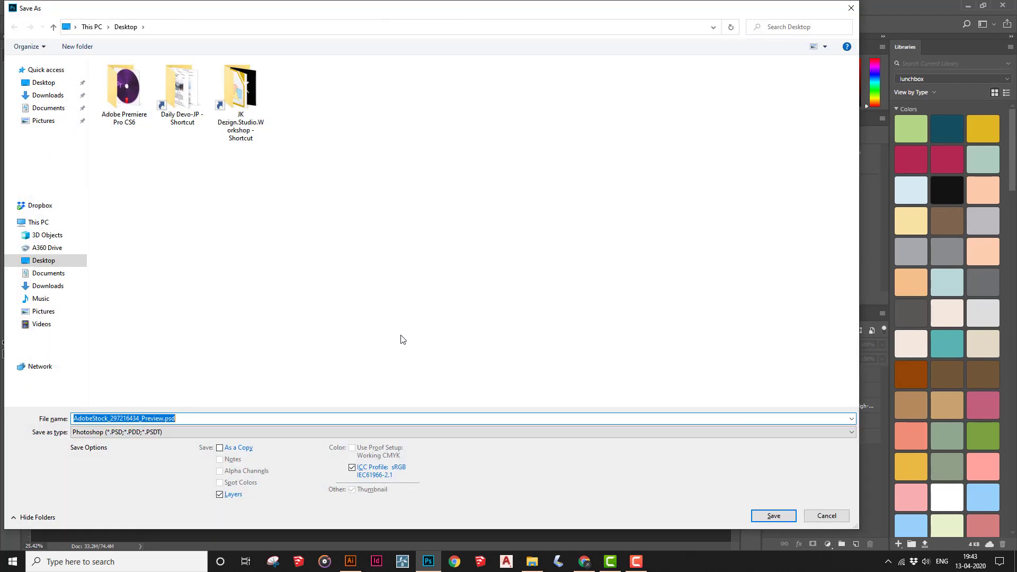
pyautogui.write('1')
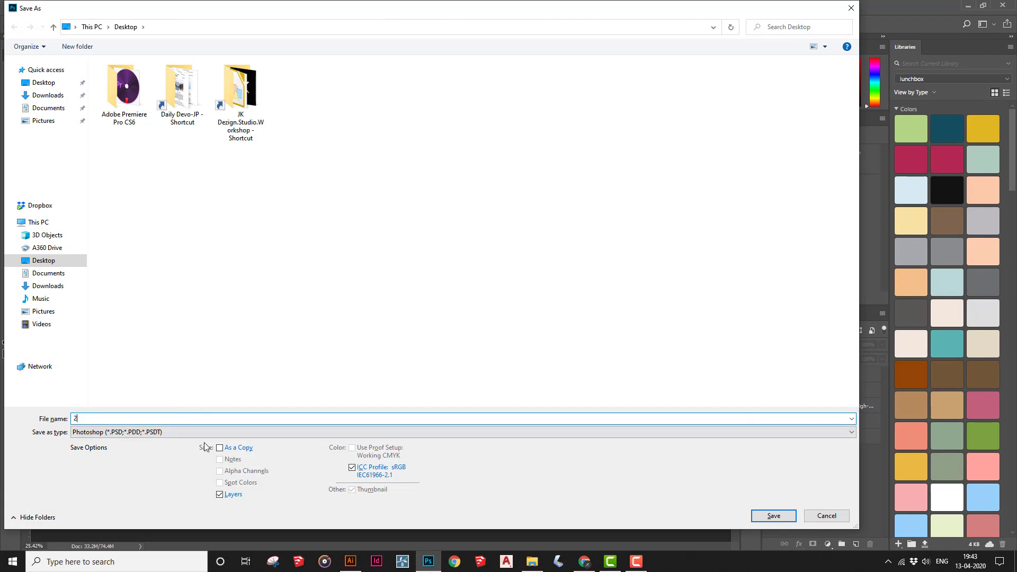
pyautogui.click(205, 432)
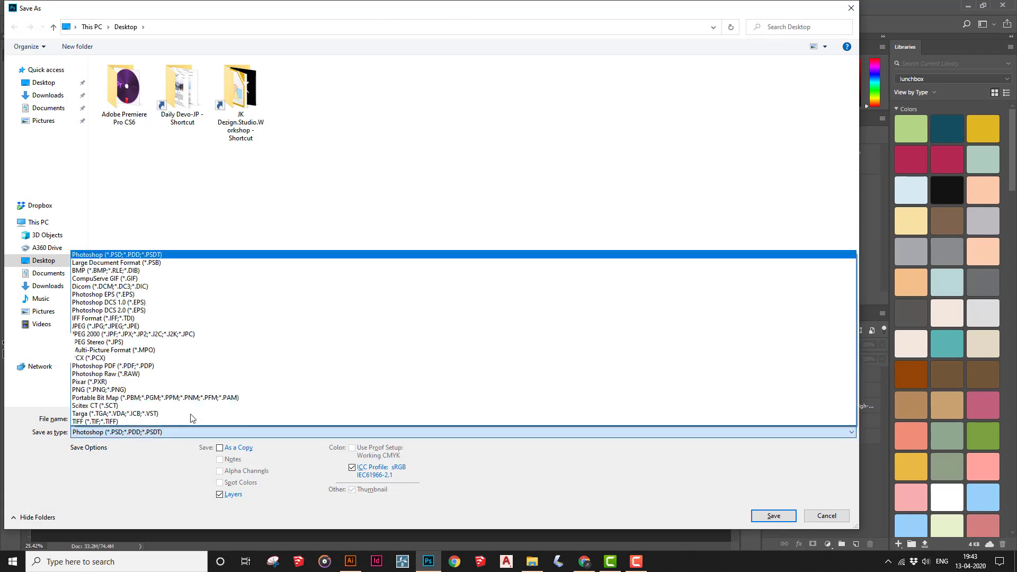
pyautogui.click(205, 325)
pyautogui.click(789, 517)
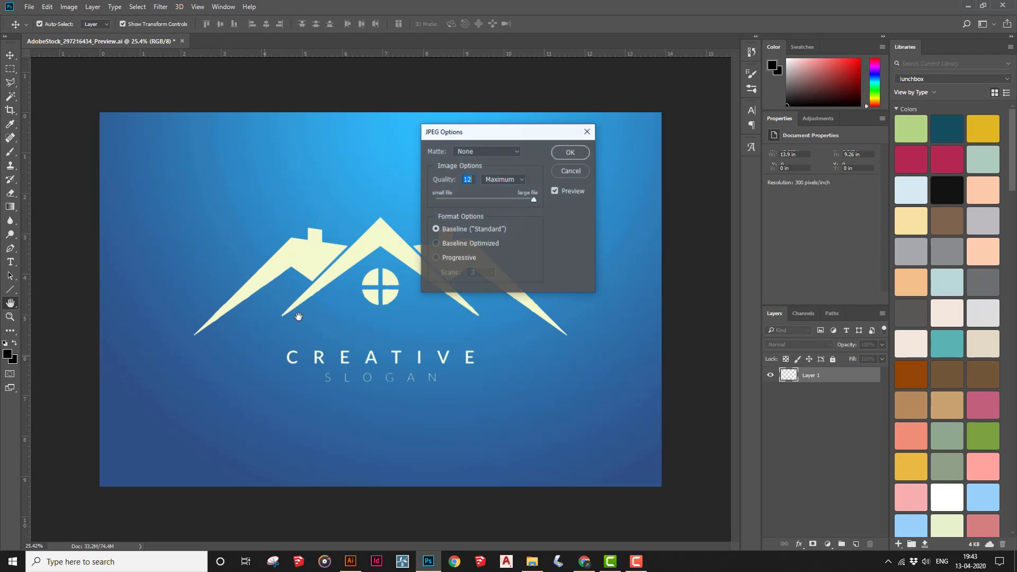
pyautogui.click(578, 155)
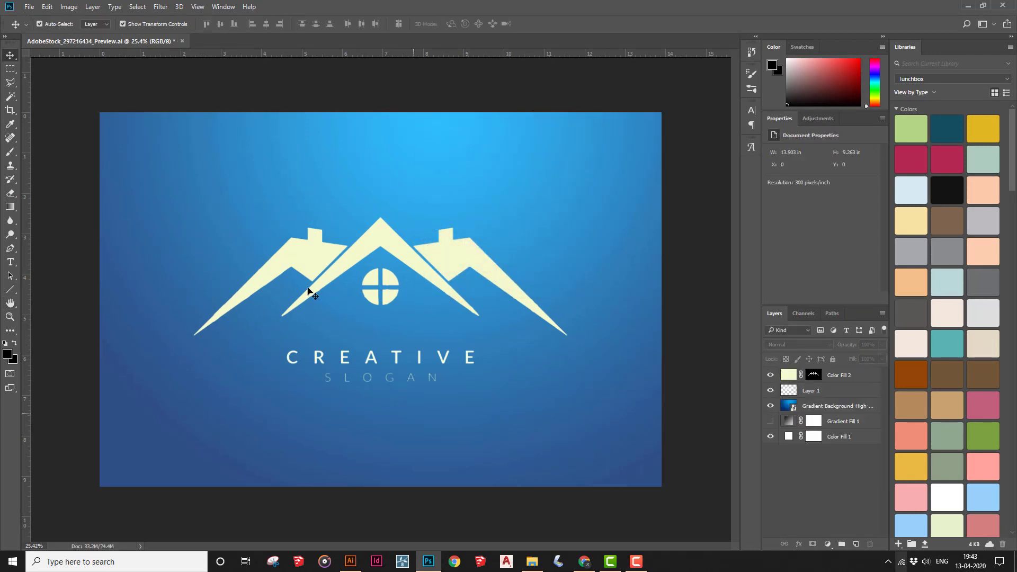
# Step: Move the CREATIVE SLOGAN text onto its own layer using a rectangular marquee selection, and hide that layer
pyautogui.scroll(1, 388, 381)
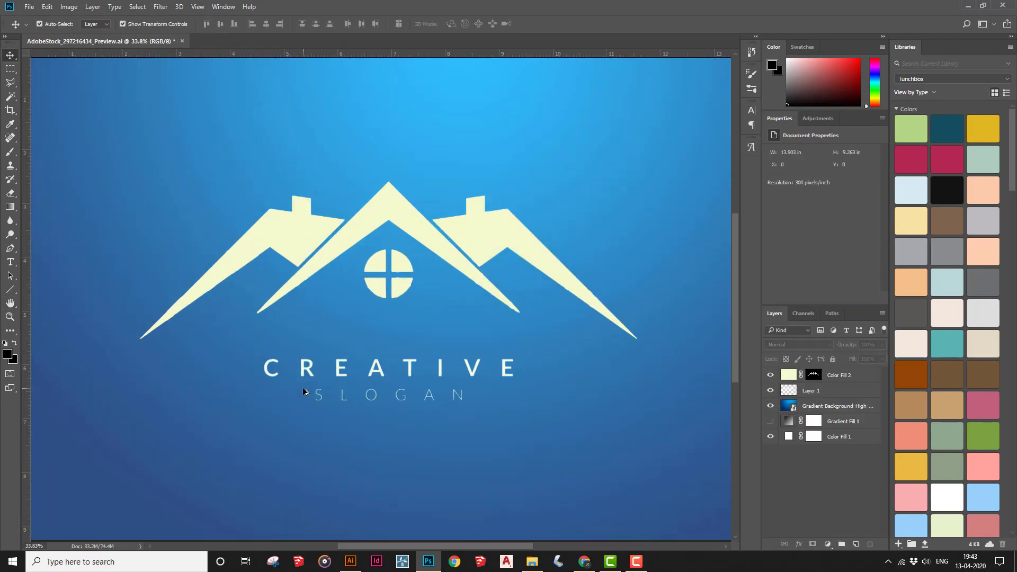
pyautogui.scroll(1, 306, 391)
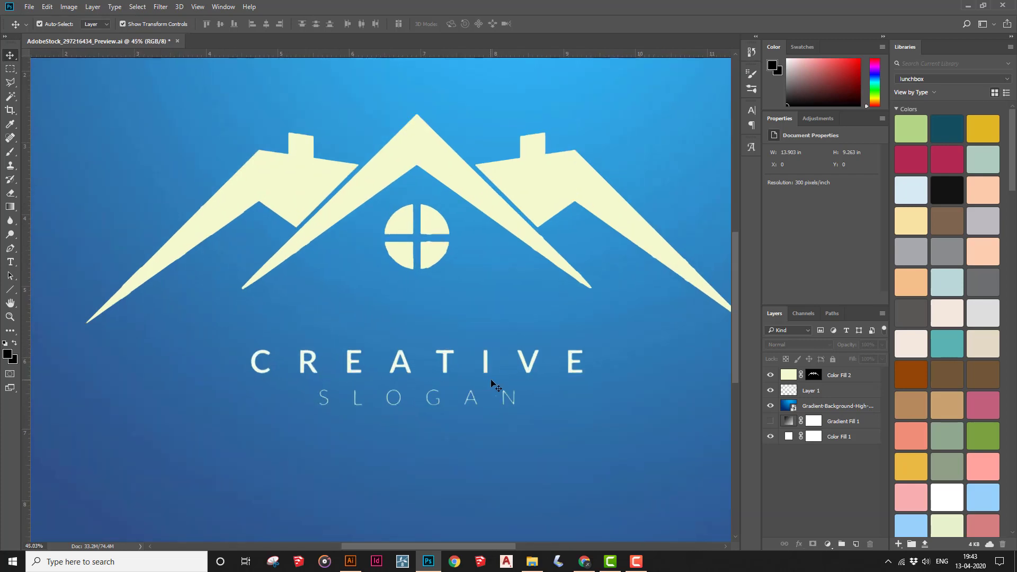
pyautogui.scroll(2, 609, 355)
pyautogui.scroll(-1, 720, 268)
pyautogui.scroll(-1, 719, 268)
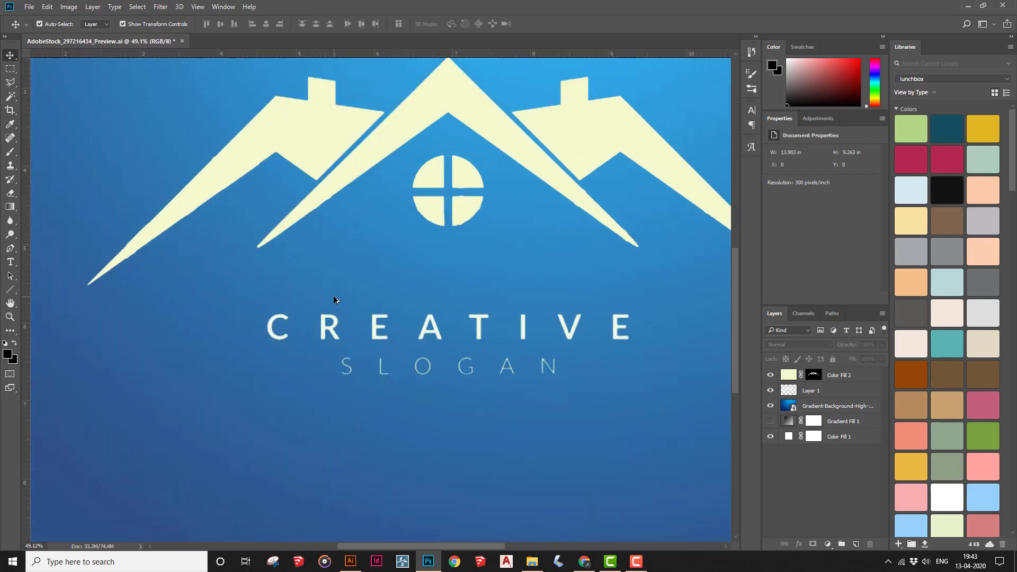
pyautogui.scroll(-1, 271, 298)
pyautogui.click(9, 69)
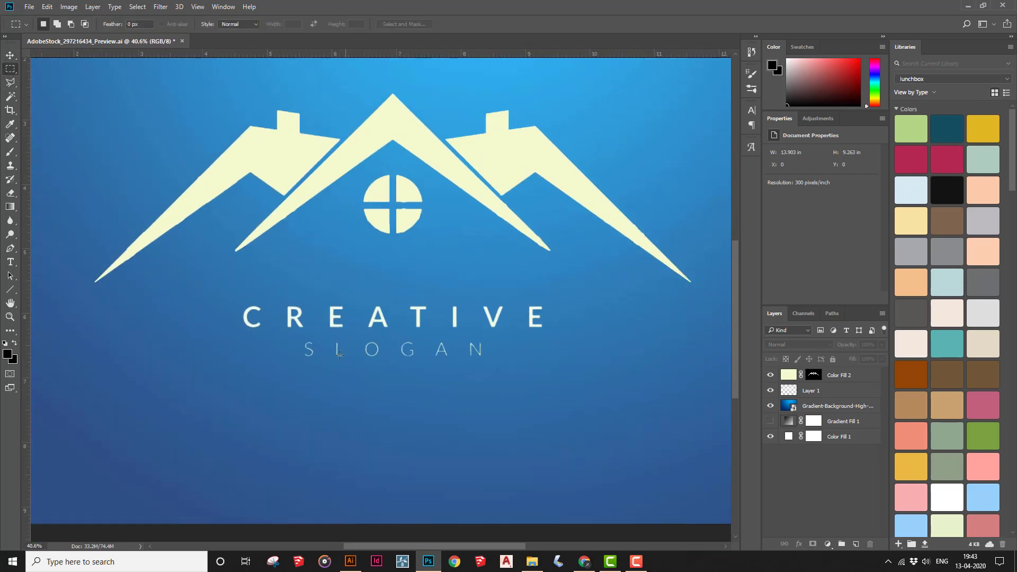
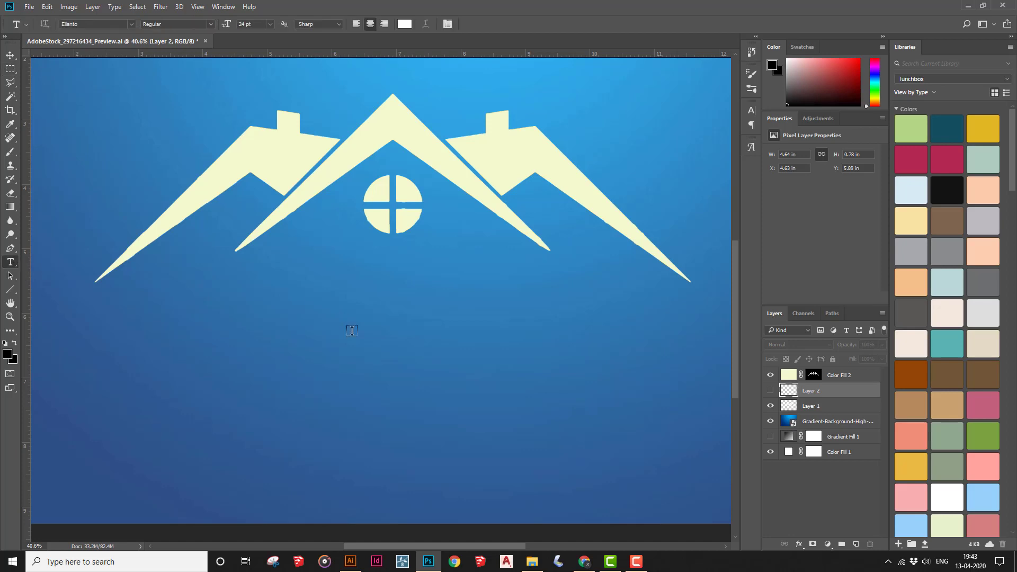
# Step: Create a text box below the house logo, spanning the roof's width, with the text "JK DEZIGN.STUDIO.WORKSHOP"
pyautogui.scroll(-4, 368, 350)
pyautogui.moveTo(195, 352); pyautogui.dragTo(566, 409)
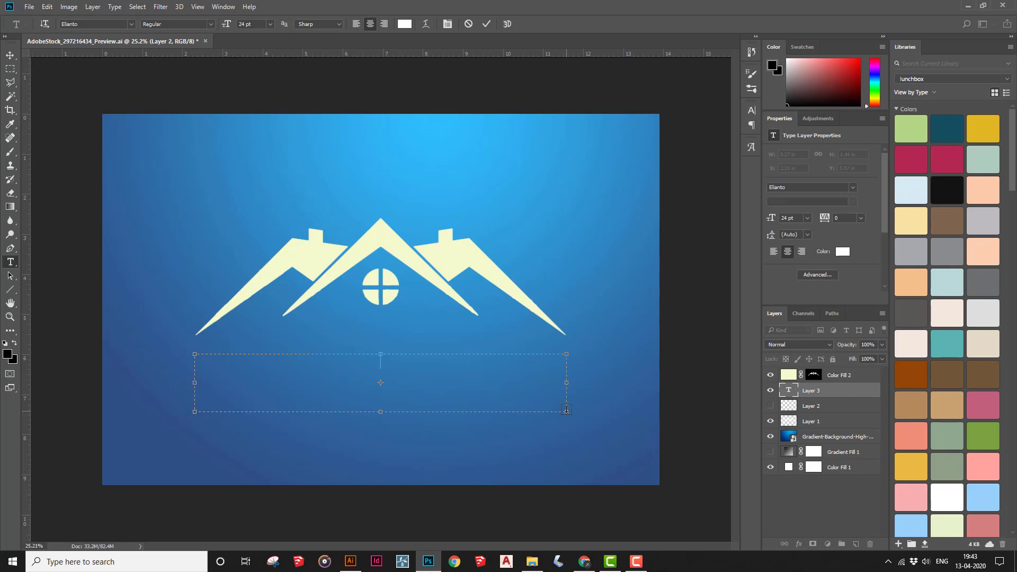
pyautogui.write('JK DEZIGN.STUDIO')
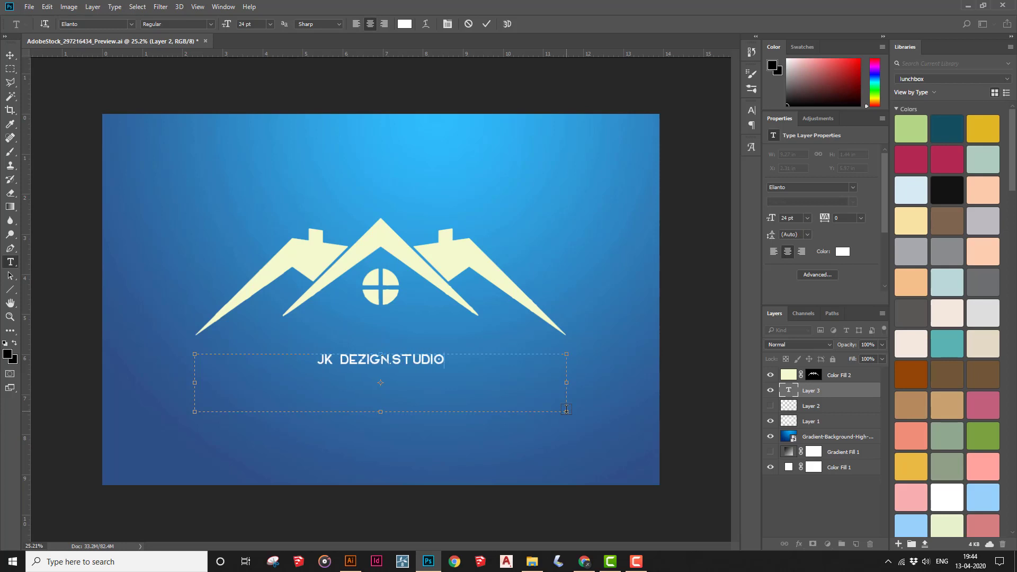
pyautogui.write('.WORKSHOP')
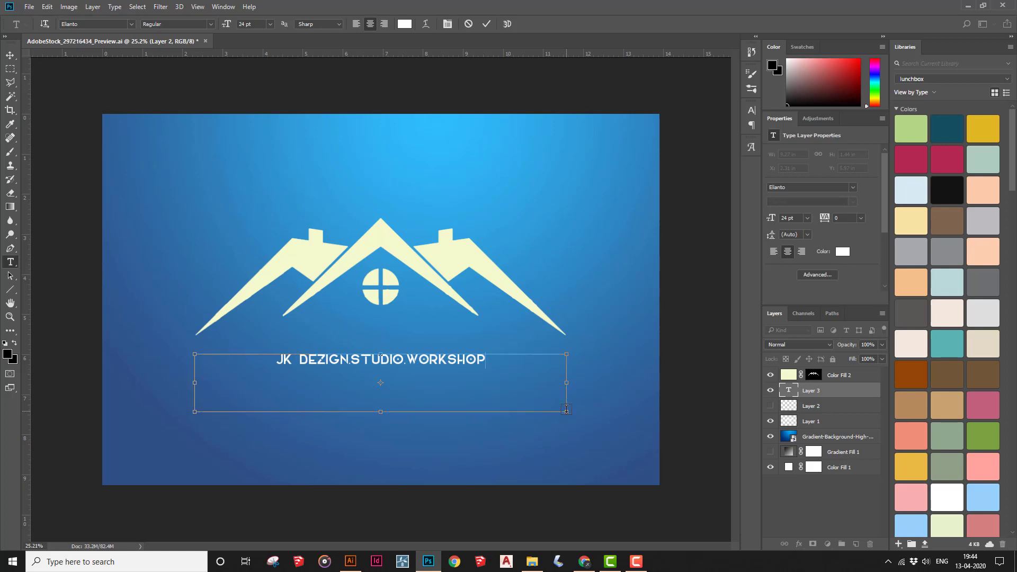
# Step: Set the font size of the entire studio name text to 30 pt
pyautogui.hotkey('ctrl', 'a')
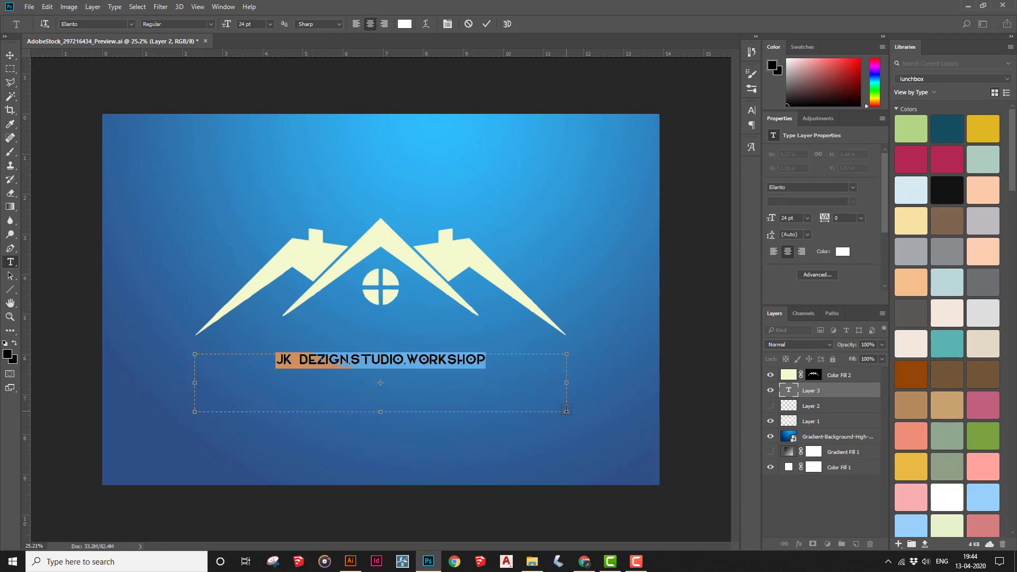
pyautogui.click(270, 24)
pyautogui.click(269, 168)
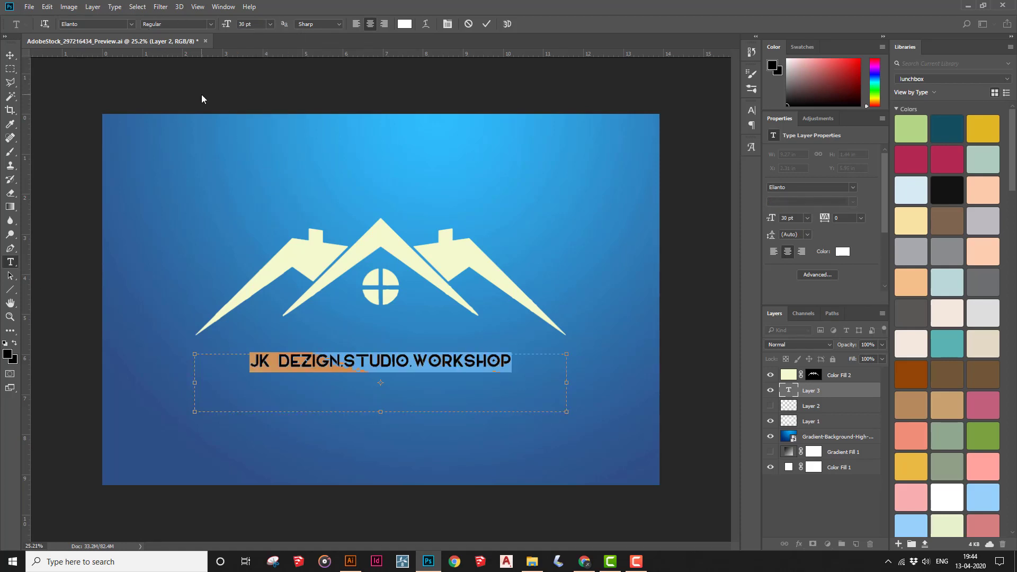
pyautogui.click(131, 25)
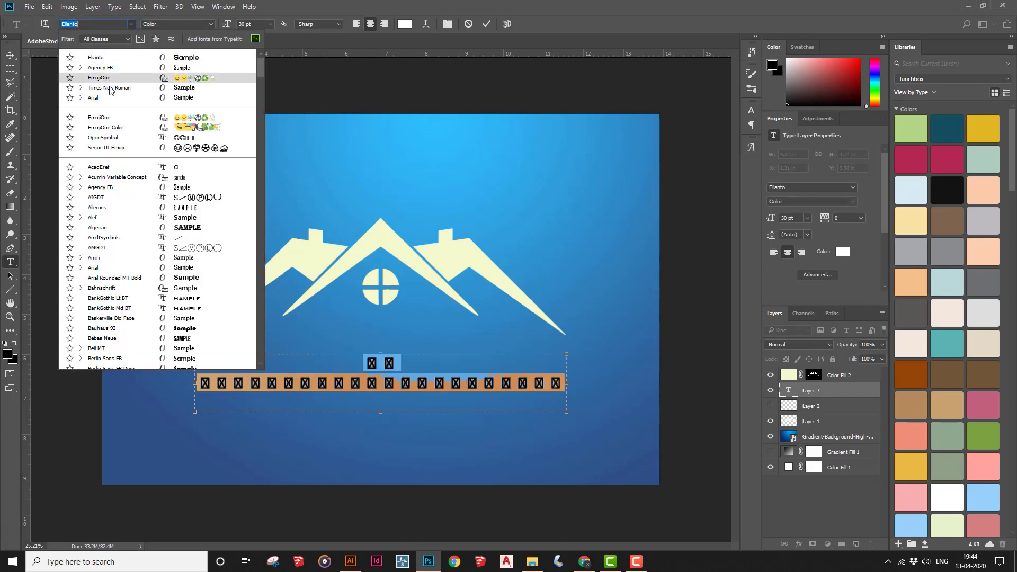
pyautogui.click(103, 57)
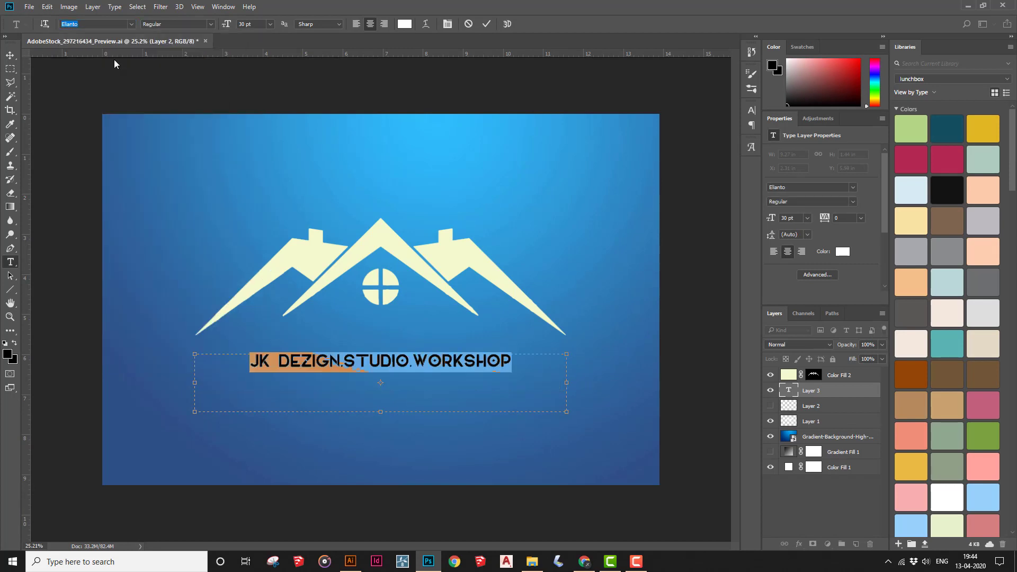
pyautogui.click(211, 24)
pyautogui.click(210, 25)
# Step: Change the studio name's font to Arial with the Italic style
pyautogui.click(131, 24)
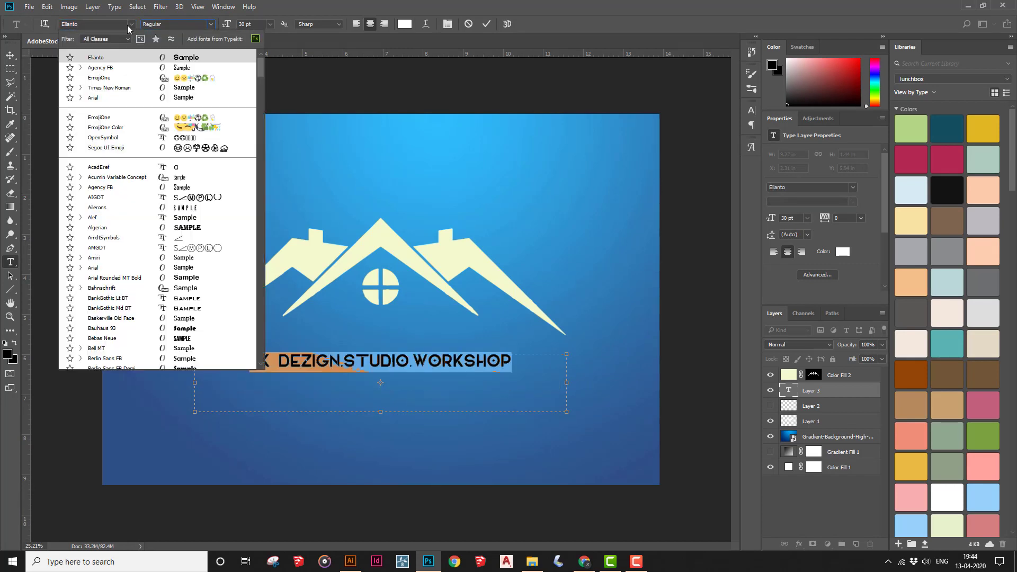
pyautogui.click(128, 98)
pyautogui.click(206, 24)
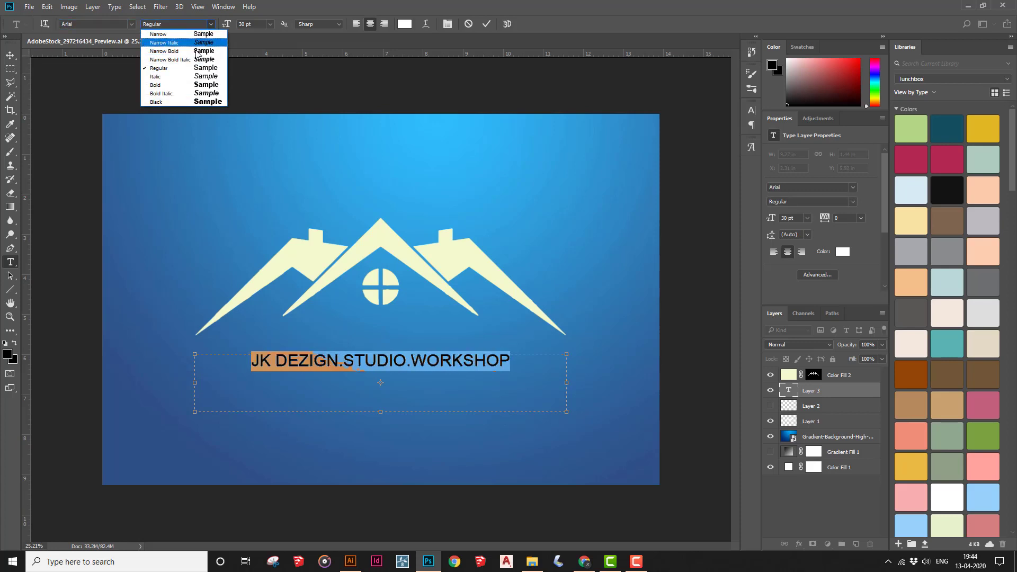
pyautogui.click(196, 77)
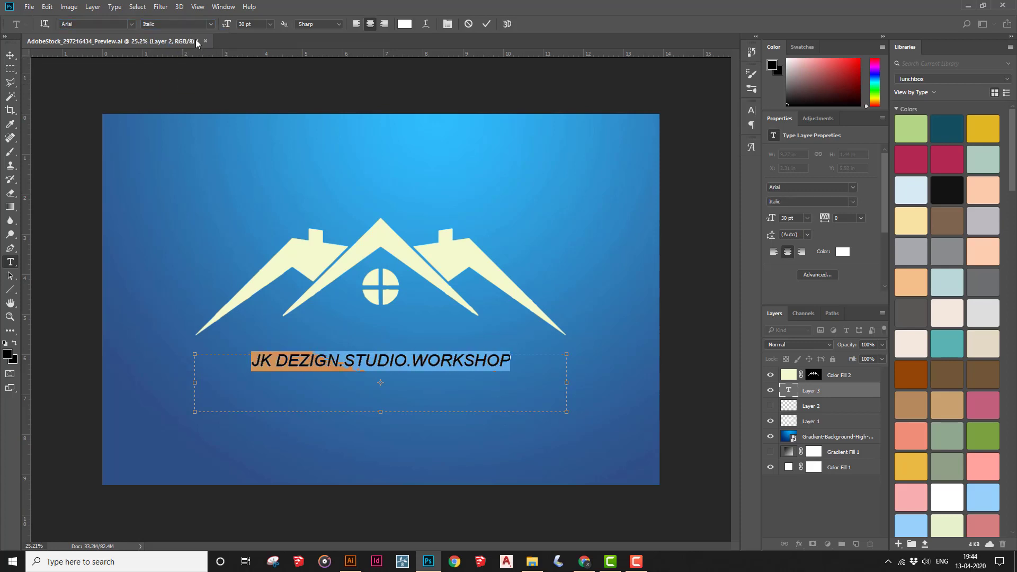
# Step: Change the studio name's font to Elianto, try black as its text color, and set the color to white (ffffff)
pyautogui.click(131, 24)
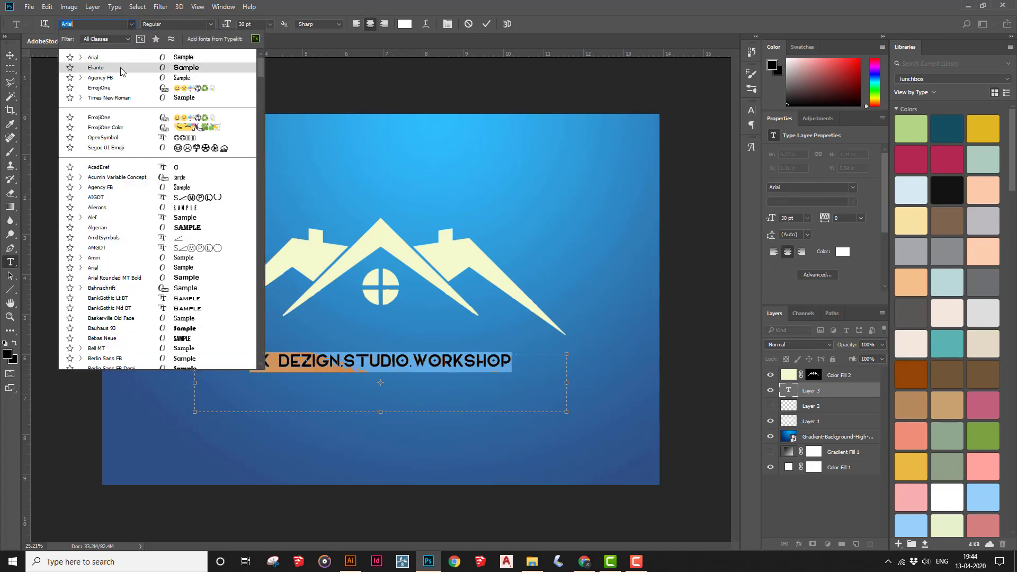
pyautogui.click(120, 68)
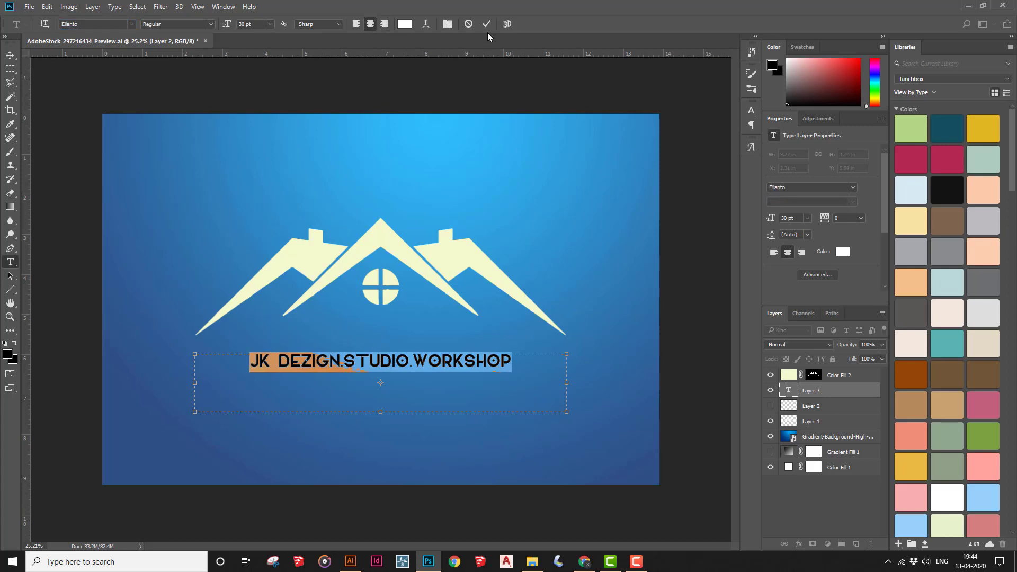
pyautogui.click(406, 24)
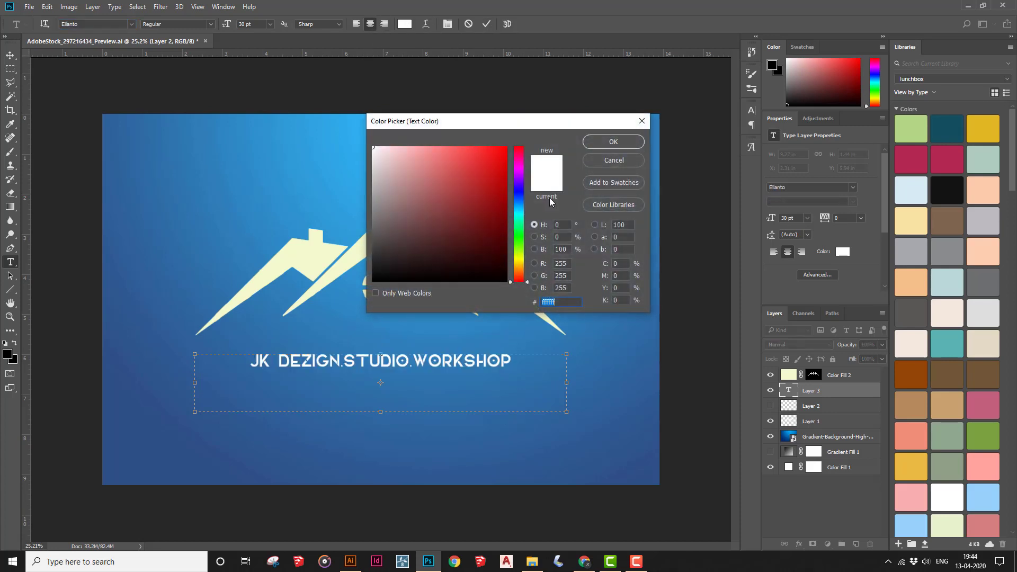
pyautogui.write('000000')
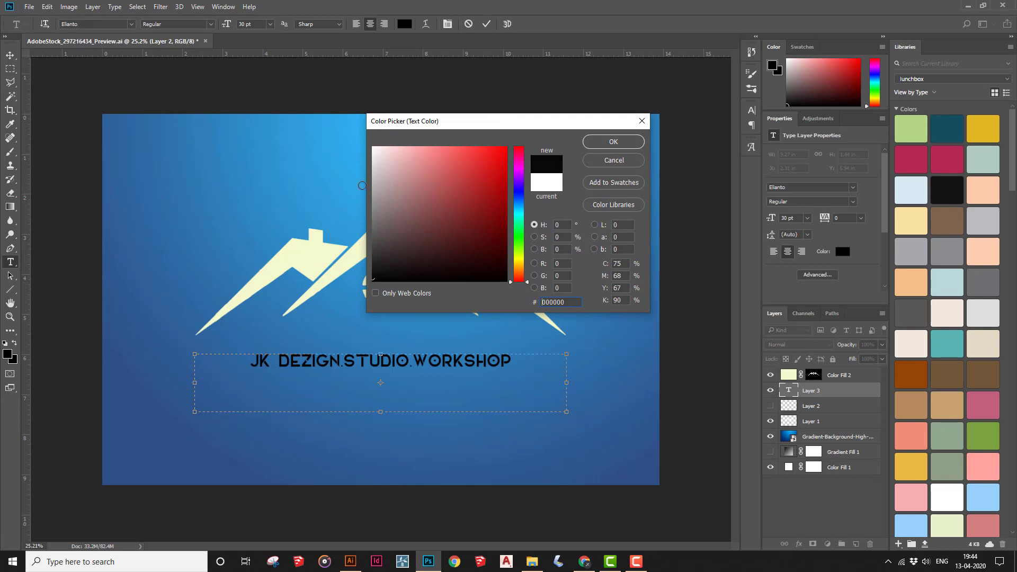
pyautogui.write('ffffff')
pyautogui.click(627, 142)
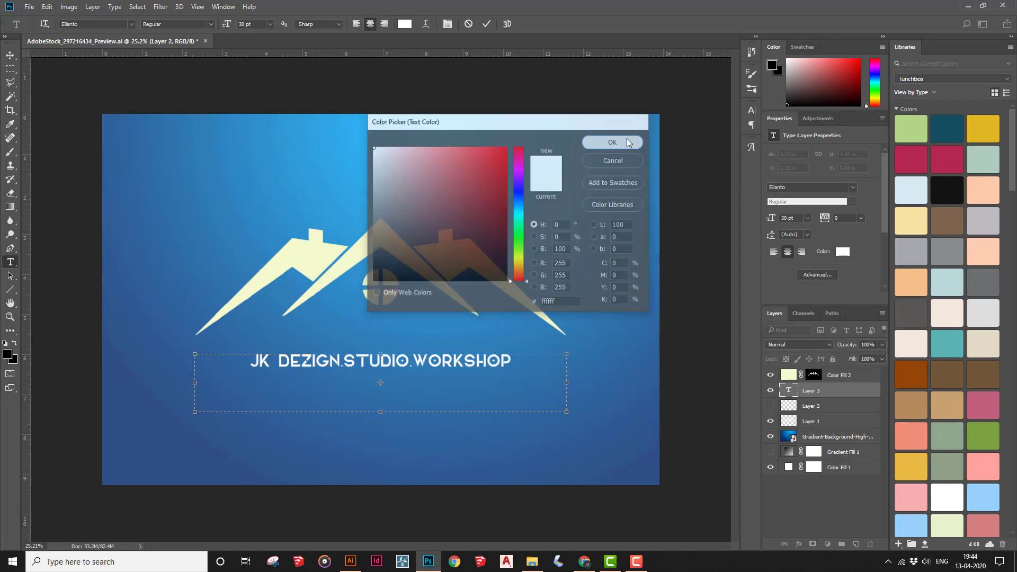
pyautogui.click(487, 24)
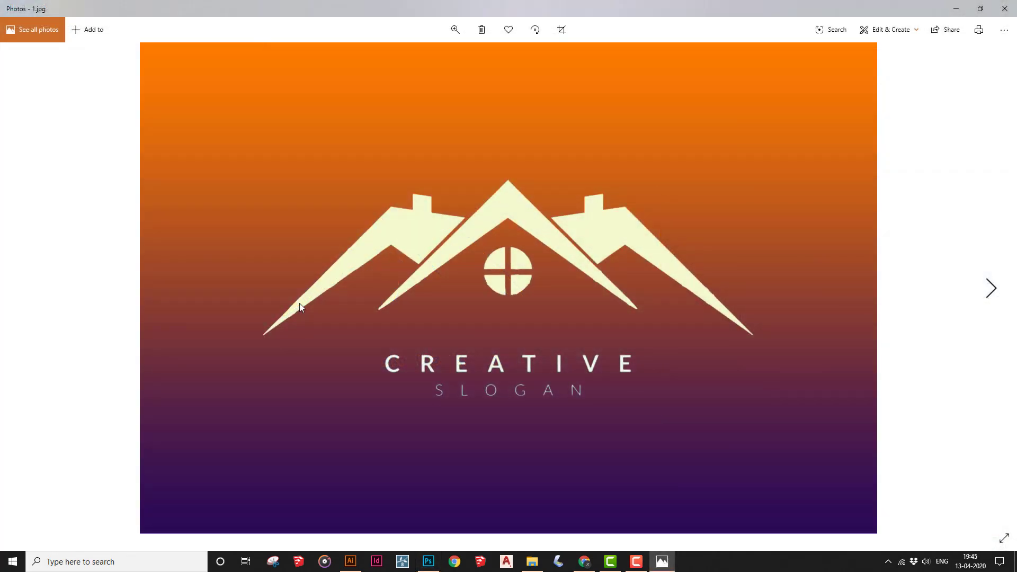
# Step: Review the exported logo images from 1.jpg through 3.jpg in Photos
pyautogui.press('Right')
pyautogui.press('Right')
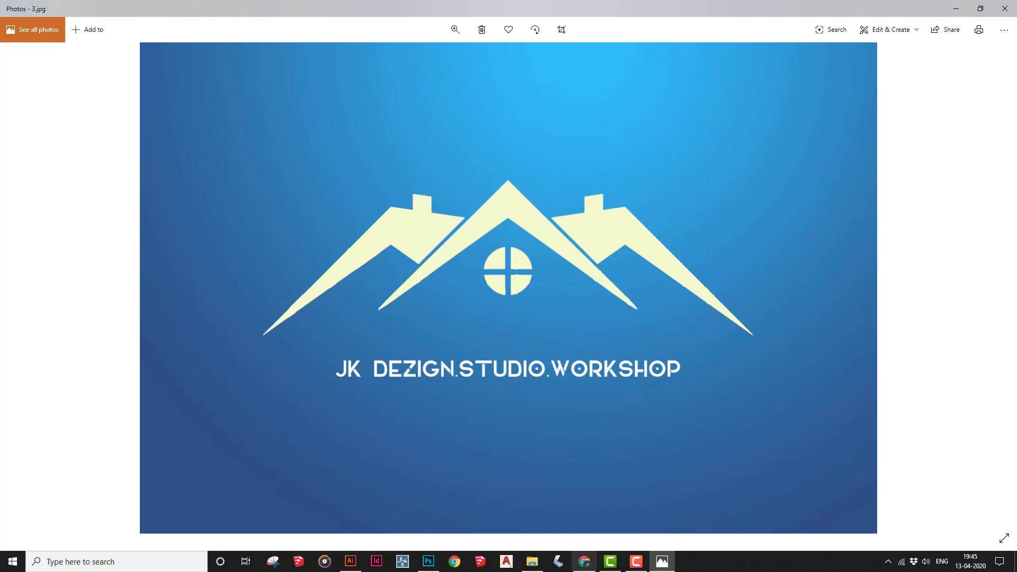
# Step: Switch to Chrome and look over the Adobe Stock search results for architectural logos
pyautogui.click(585, 561)
pyautogui.click(189, 5)
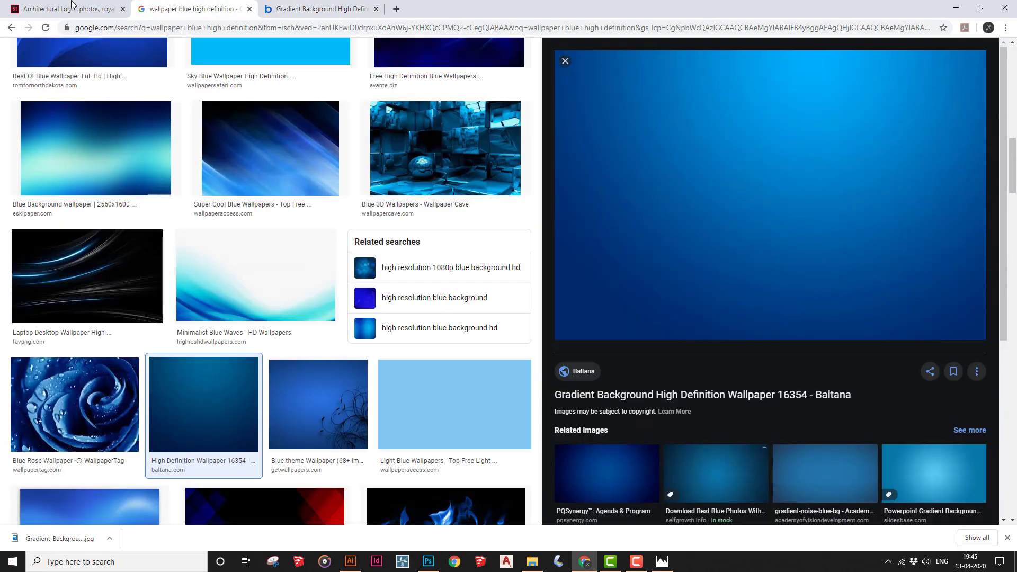
pyautogui.click(73, 6)
pyautogui.scroll(4, 328, 380)
pyautogui.scroll(3, 328, 379)
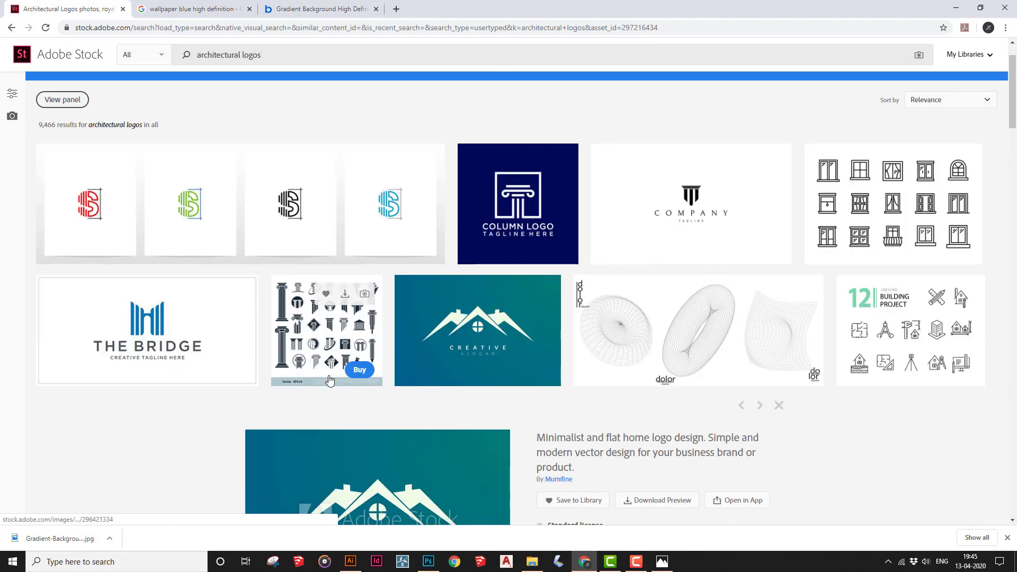
# Step: Return from the blue wallpaper image search to the earlier Google image results for "architectural logos watermark"
pyautogui.click(189, 8)
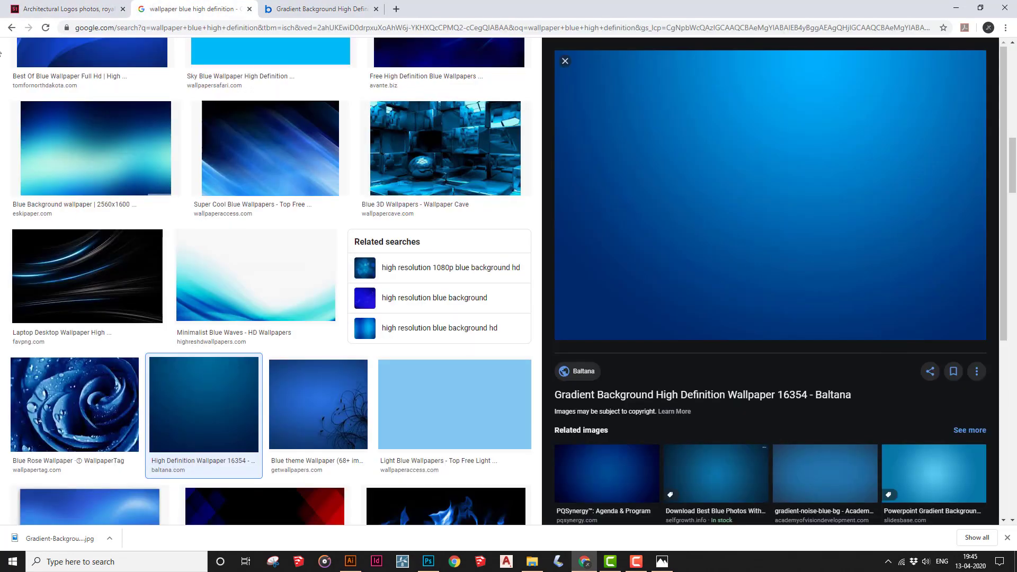
pyautogui.click(11, 27)
pyautogui.click(11, 28)
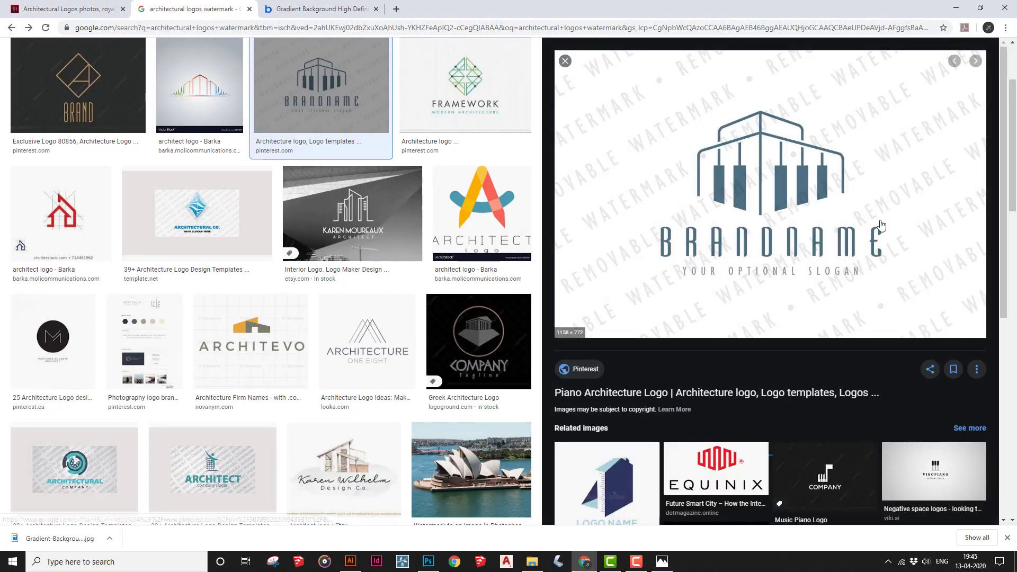